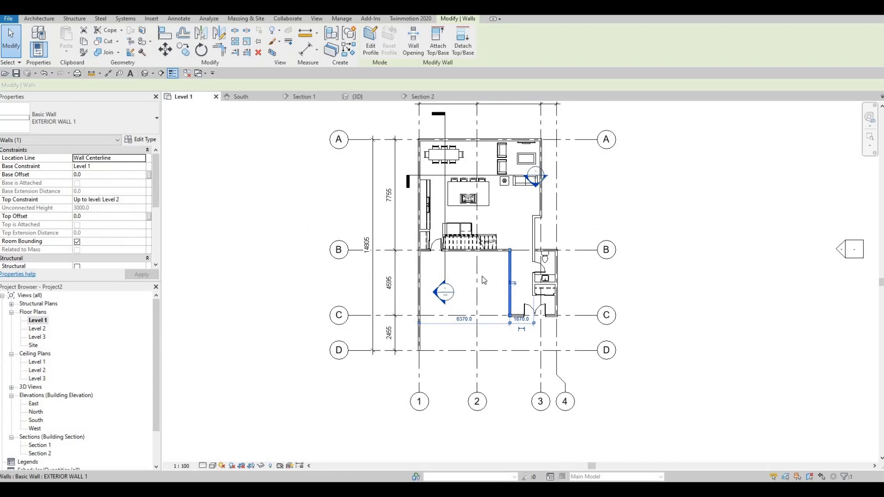
- Open the Level 2 floor plan and clear the current wall selection
middle_click_drag(483, 278, 471, 334)
middle_click_drag(466, 271, 467, 293)
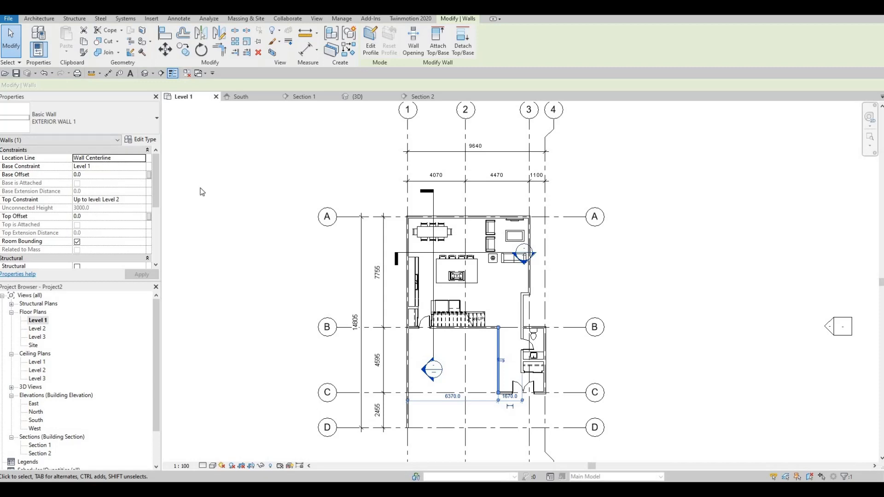
double_click(37, 328)
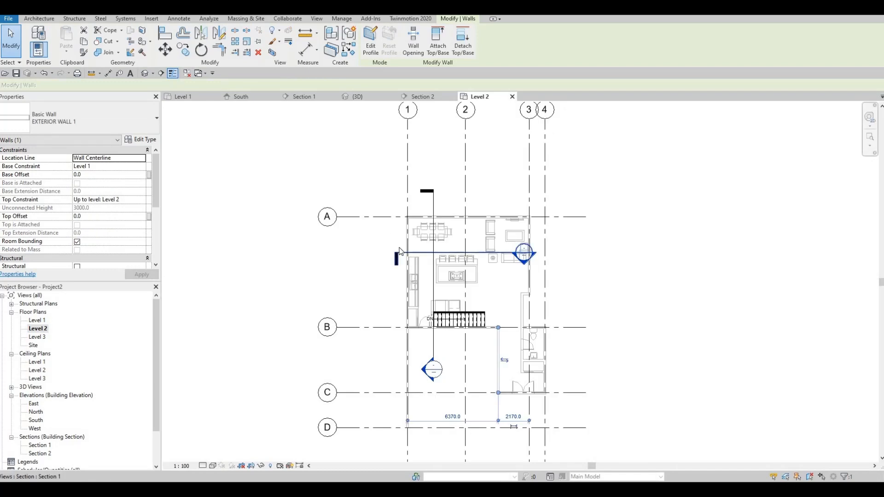
scroll(416, 180, "up", 3)
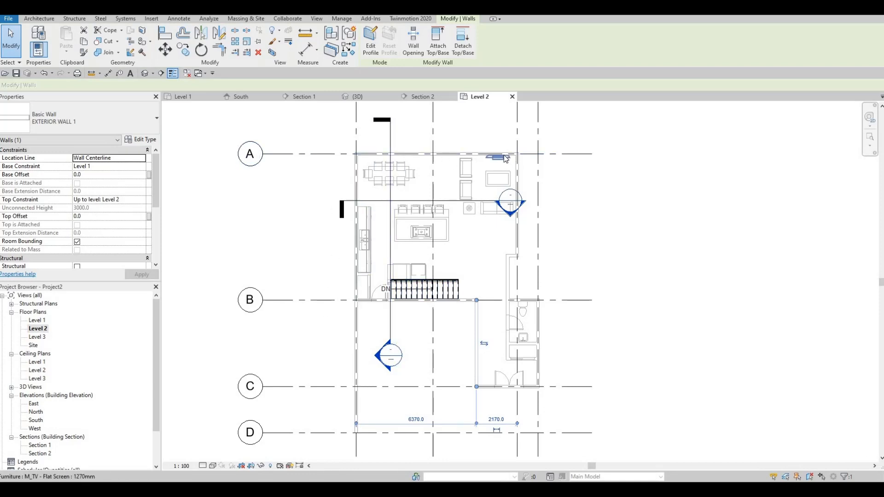
key("F1")
key("F1")
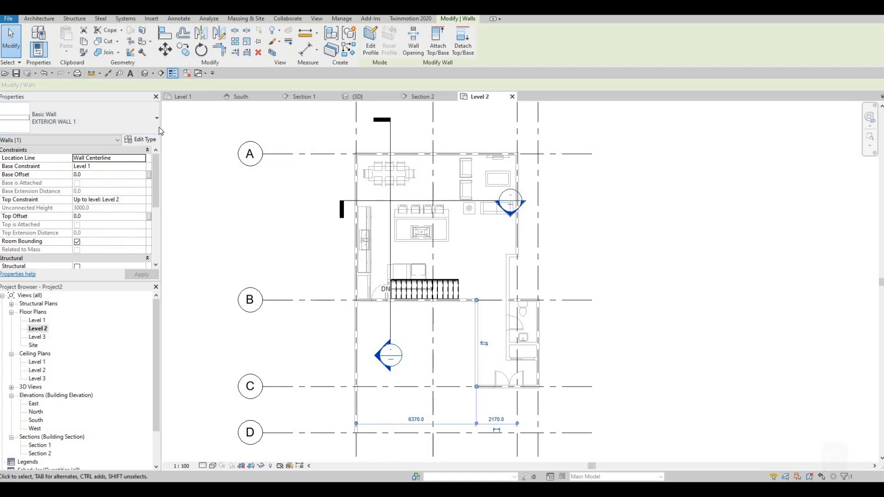
key("Escape")
key("Escape")
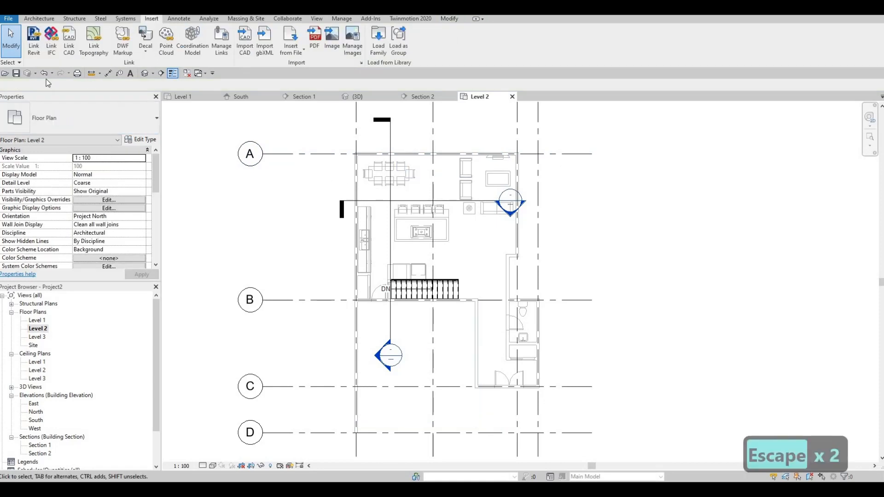
- Start an architectural wall on Level 2 using the basic wall type EXTERIOR WALL 1
left_click(39, 19)
left_click(35, 36)
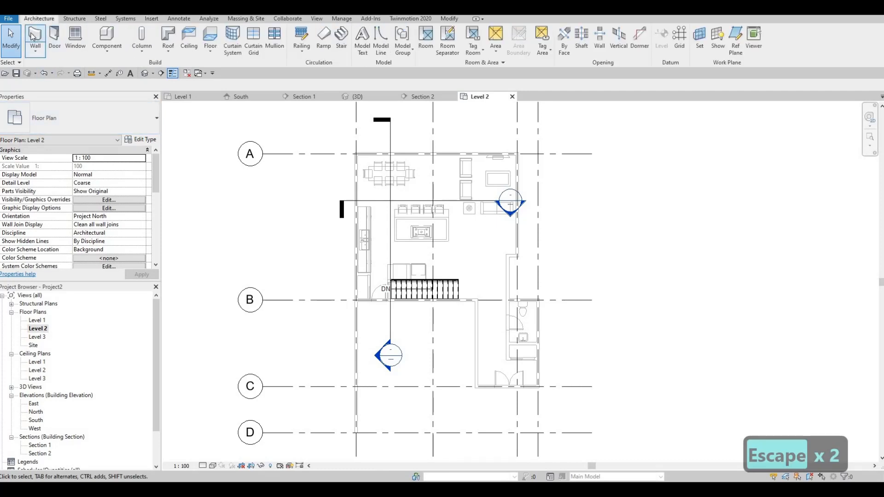
left_click(97, 113)
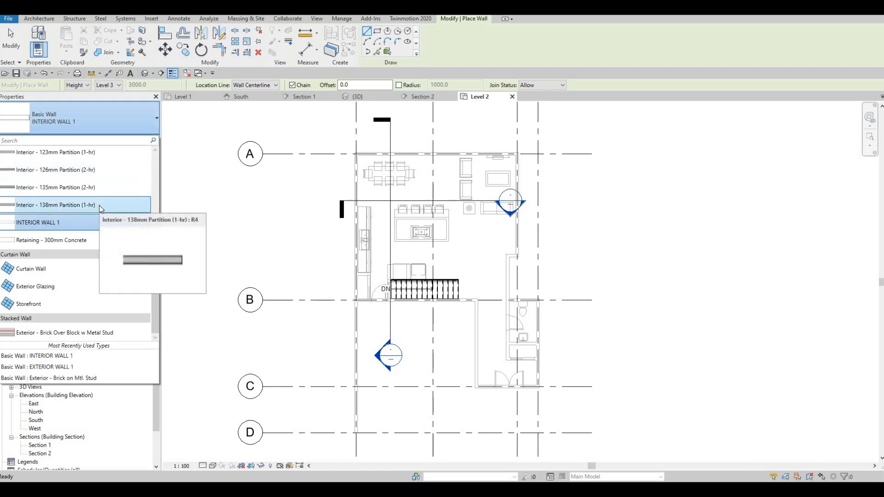
scroll(100, 205, "up", 3)
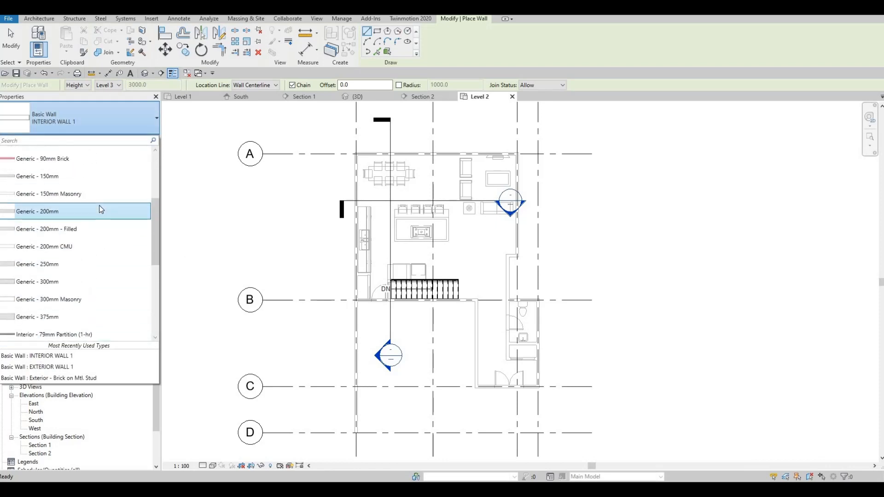
scroll(98, 205, "up", 2)
left_click(46, 167)
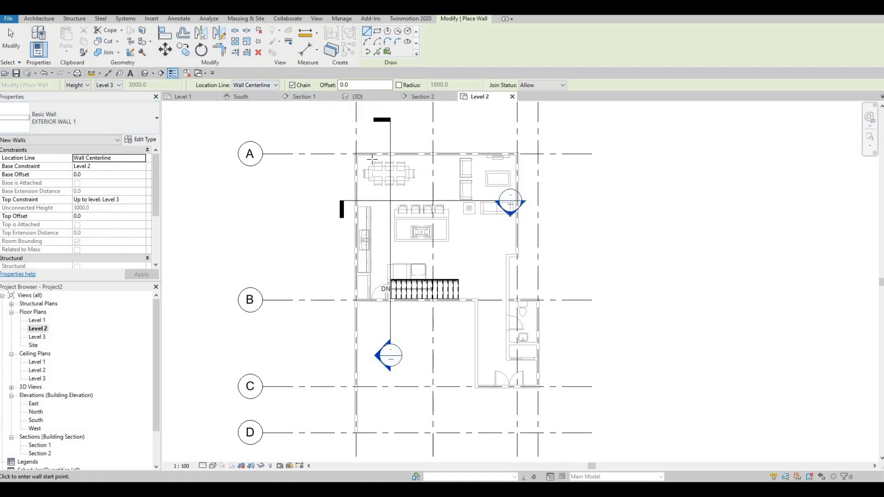
- Draw the exterior wall along grid A from grid 1 to grid 3, tracing the Level 1 wall underneath
scroll(377, 139, "up", 1)
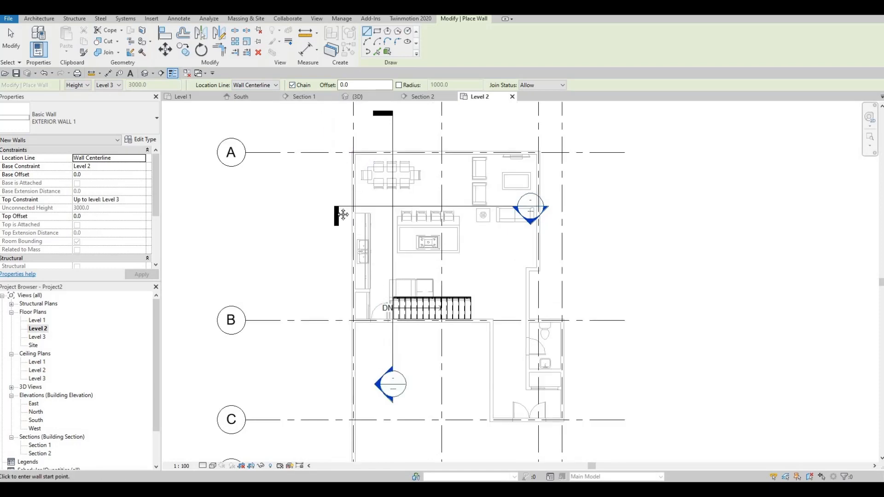
scroll(337, 203, "down", 2)
scroll(329, 221, "up", 4)
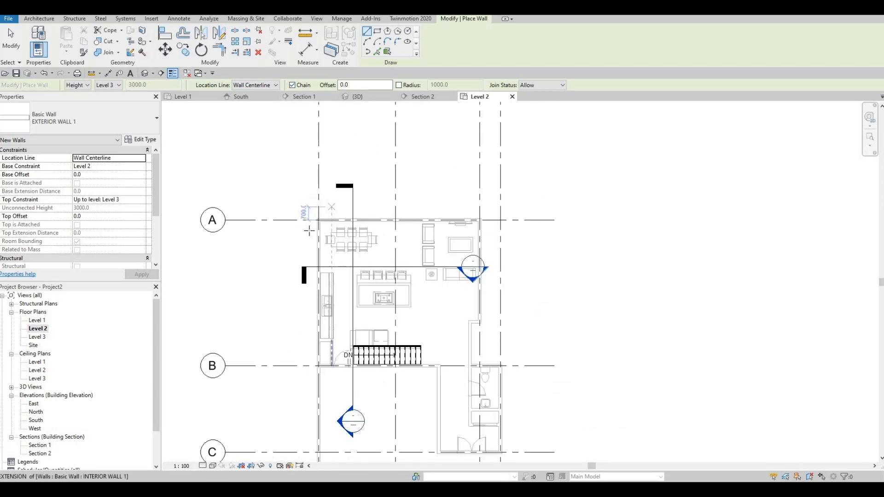
scroll(326, 230, "up", 2)
left_click(321, 226)
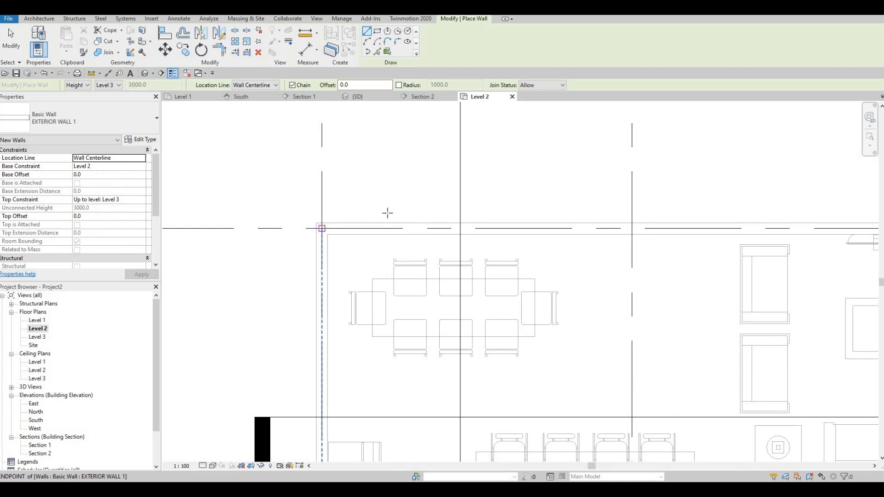
scroll(451, 192, "down", 3)
scroll(627, 199, "up", 2)
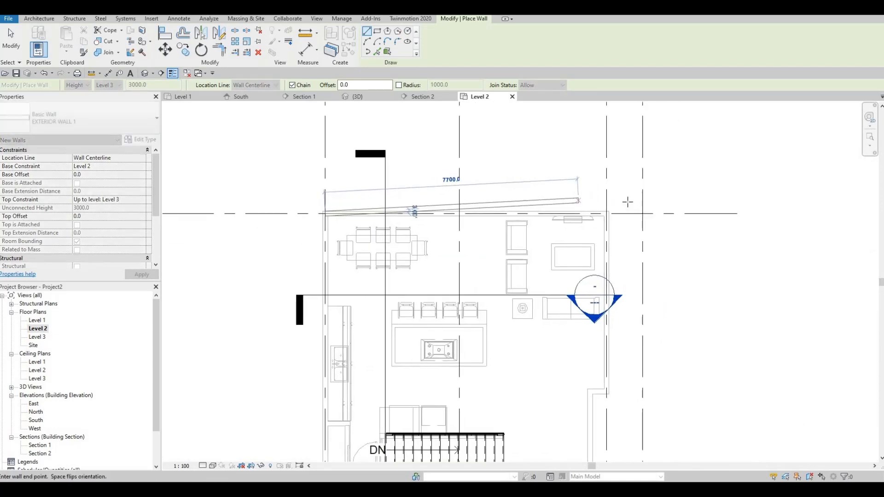
scroll(594, 225, "up", 2)
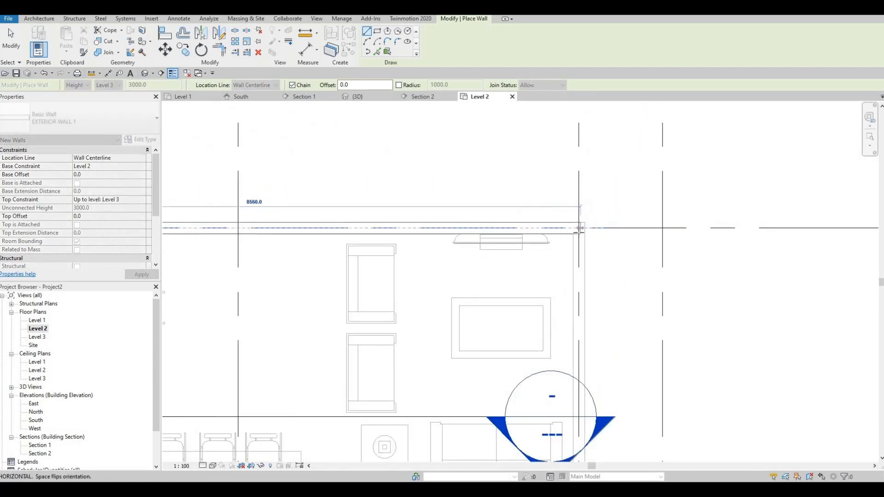
scroll(579, 227, "down", 4)
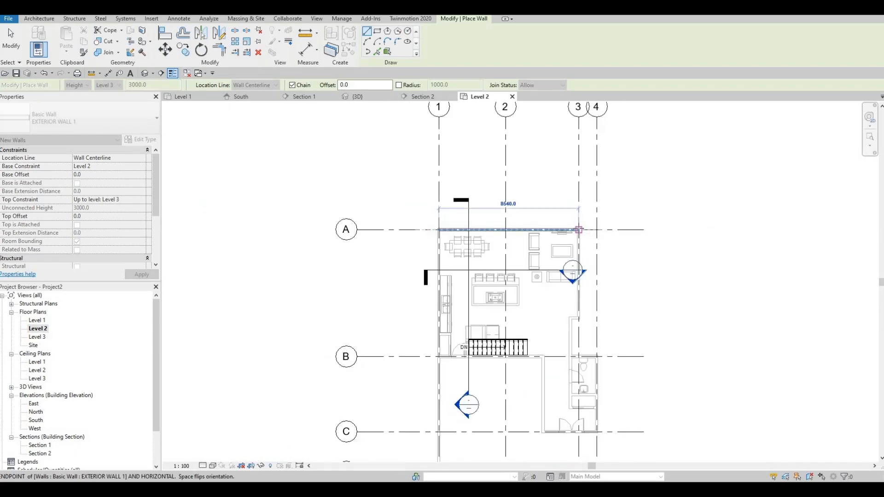
scroll(578, 229, "up", 5)
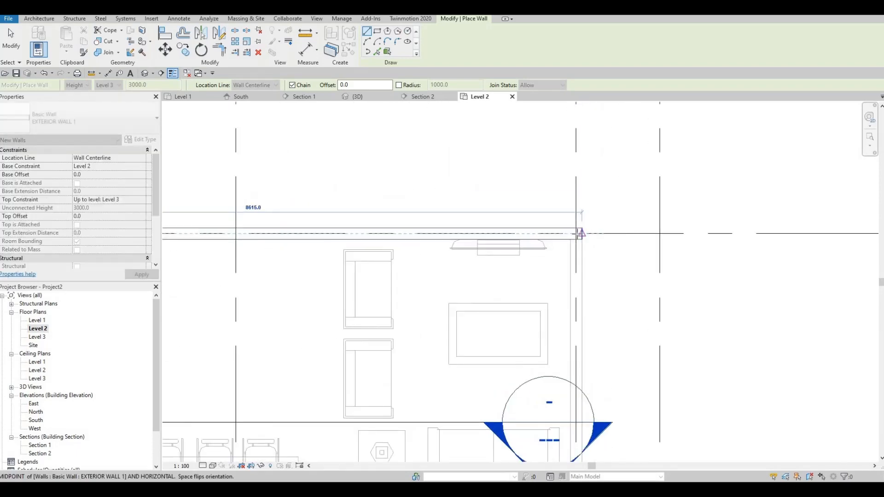
left_click(576, 234)
- Continue the exterior wall along grid 3 from grid A to the jog in the Level 1 wall underneath
scroll(576, 234, "down", 3)
middle_click_drag(563, 386, 549, 325)
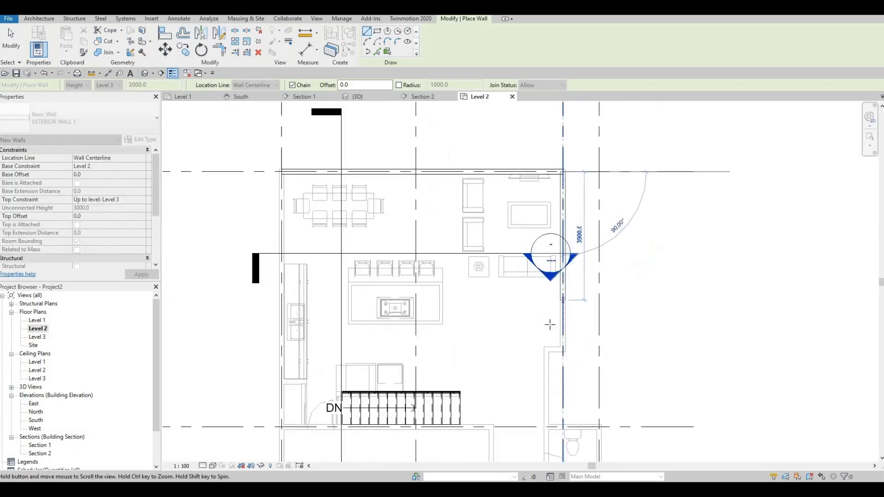
scroll(550, 325, "down", 3)
scroll(544, 271, "up", 3)
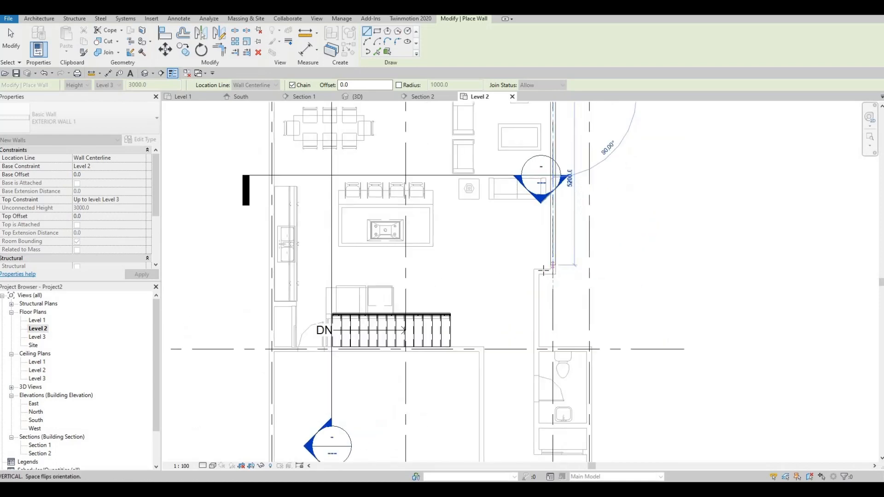
scroll(543, 271, "up", 4)
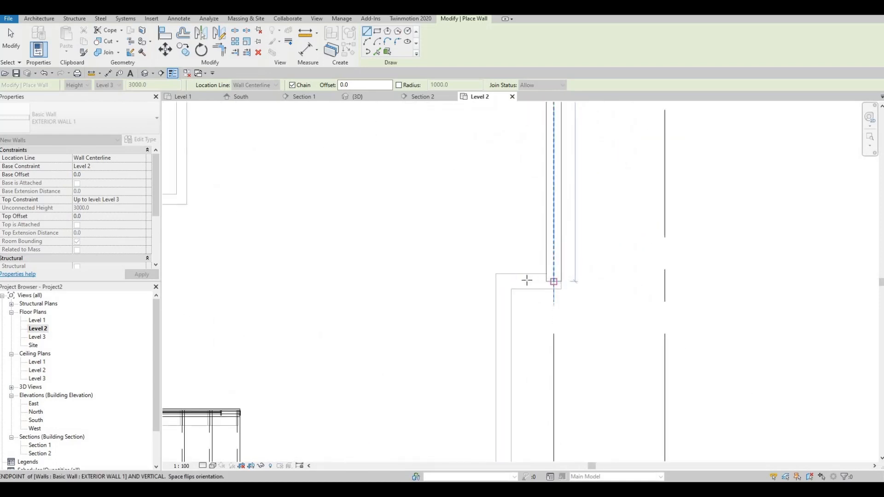
left_click(526, 280)
- Draw the short 500 mm return wall at the jog and continue the exterior wall down to grid B
left_click(503, 282)
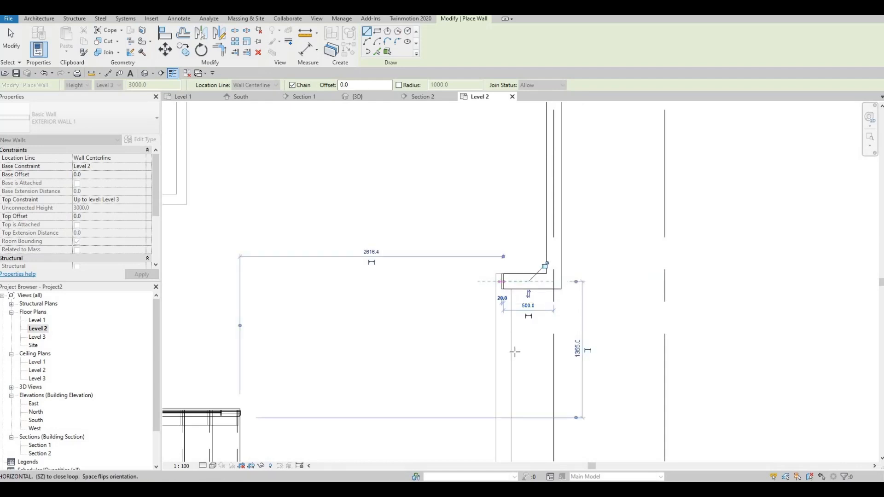
middle_click_drag(514, 351, 494, 224)
scroll(495, 225, "down", 2)
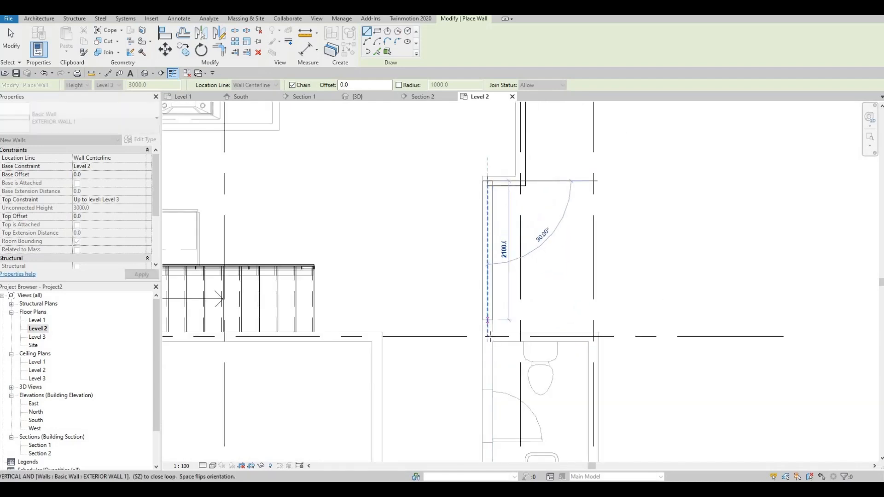
scroll(491, 339, "up", 2)
left_click(485, 335)
- Continue the exterior wall along grid B above the toilet to grid 4
middle_click_drag(587, 351, 551, 288)
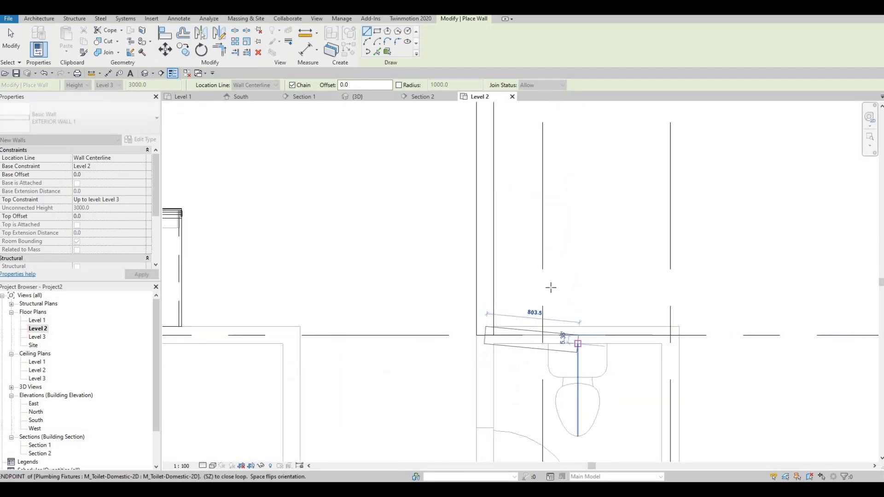
scroll(568, 298, "down", 2)
scroll(571, 297, "up", 3)
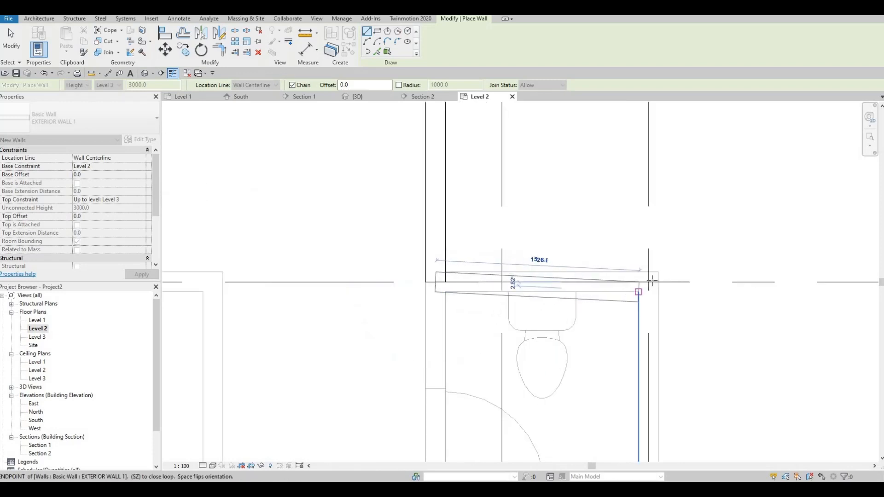
left_click(645, 271)
- Continue the exterior wall along grid 4 from grid B to grid C
middle_click_drag(651, 332, 634, 248)
scroll(633, 249, "down", 1)
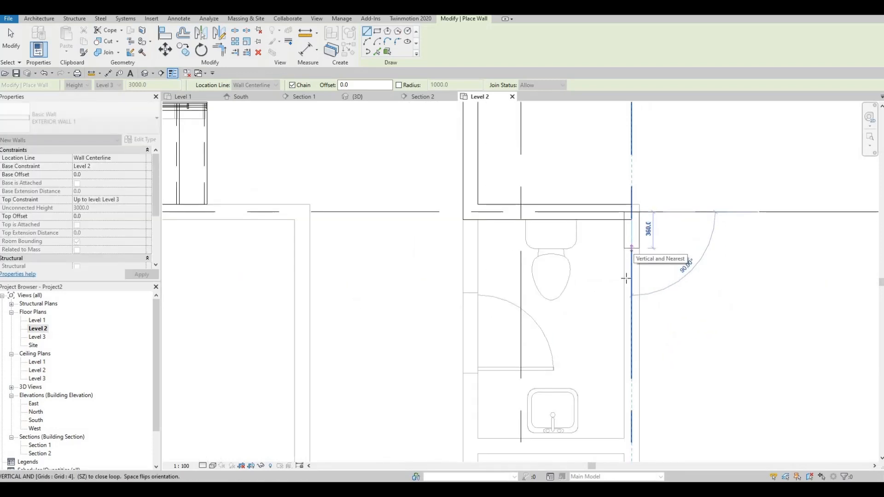
scroll(626, 278, "down", 4)
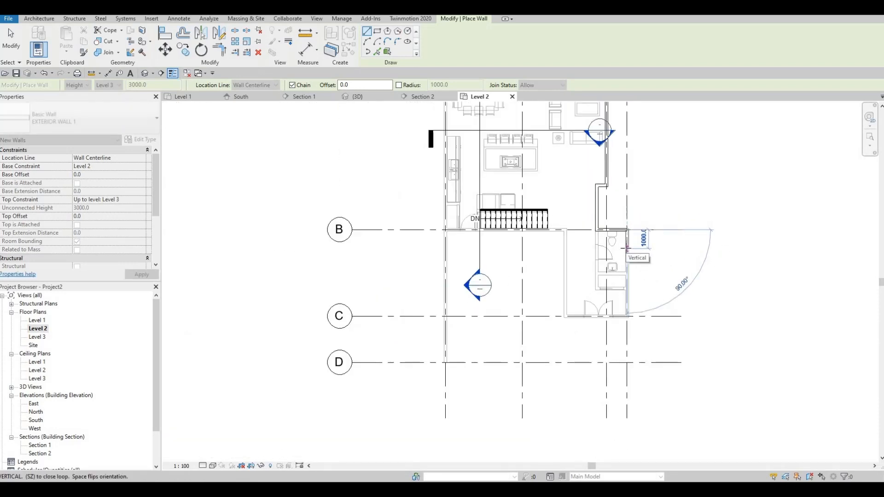
scroll(624, 324, "up", 5)
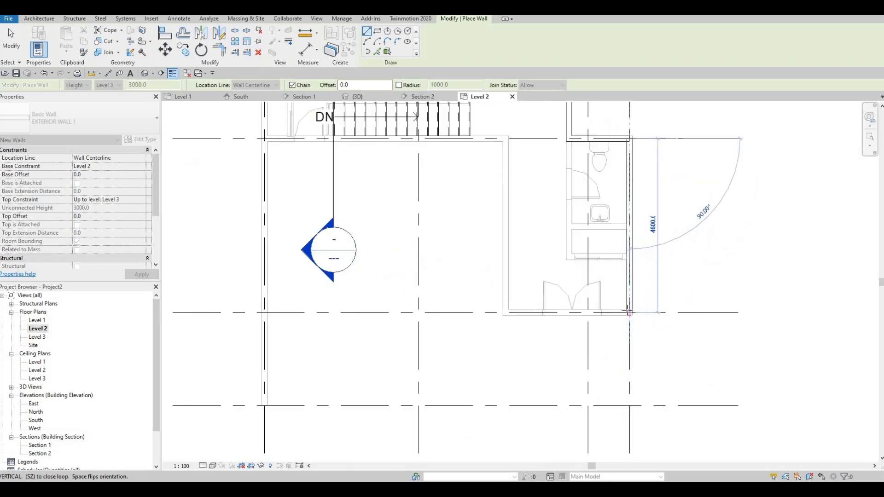
left_click(630, 313)
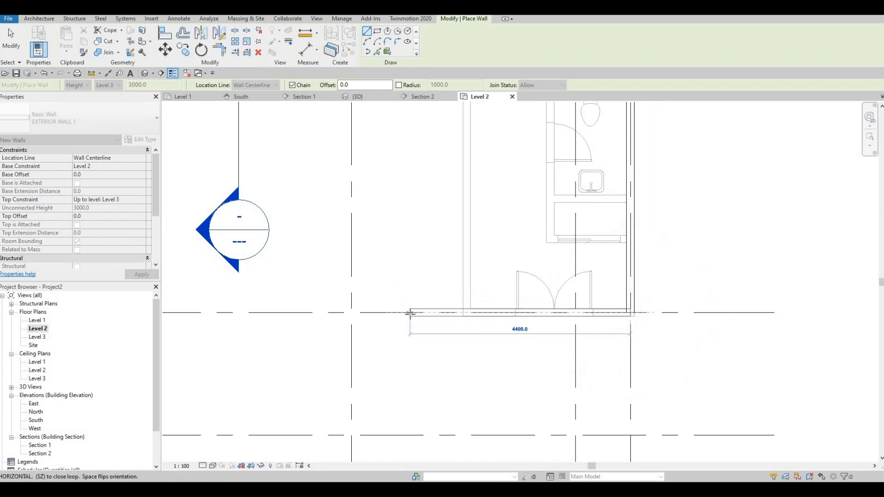
- Draw a 3200 mm exterior wall along grid C from grid 4 towards grid 2 and end the wall chain
middle_click_drag(396, 270, 393, 257)
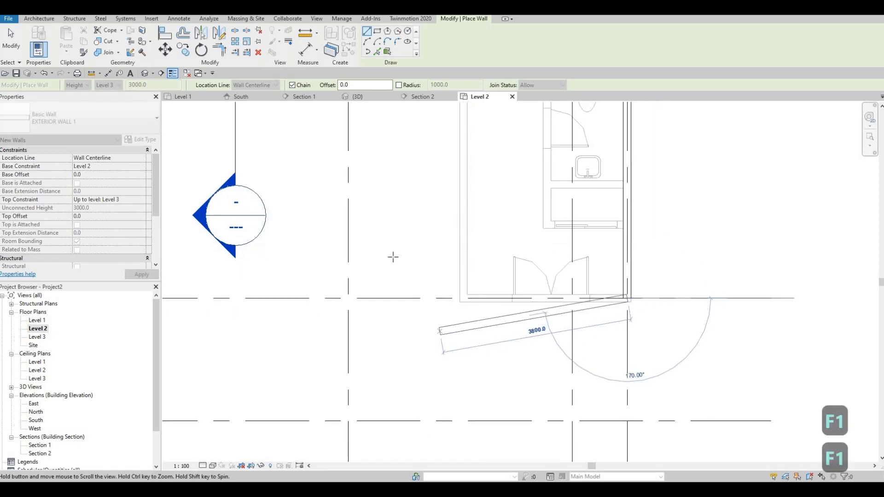
scroll(393, 257, "down", 2)
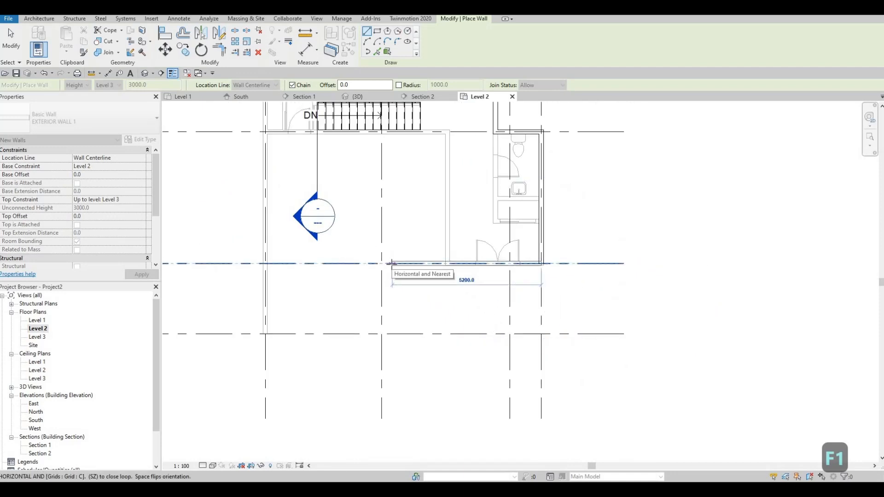
type("3200")
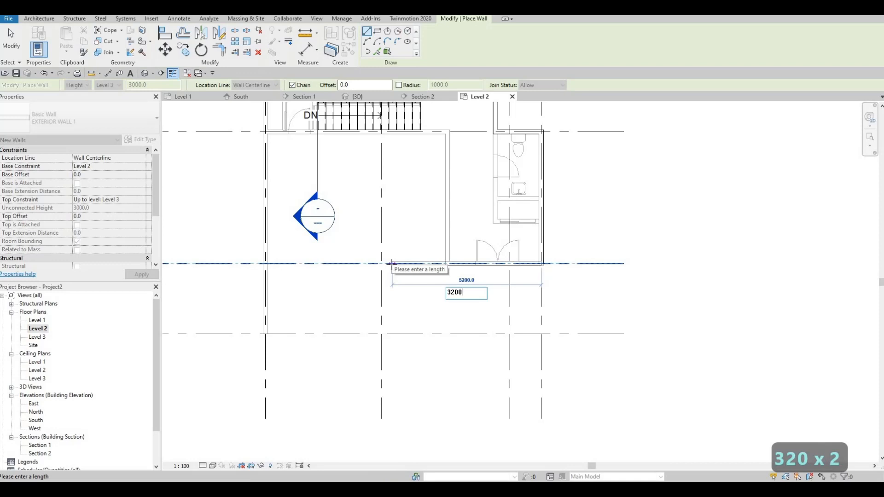
key("Return")
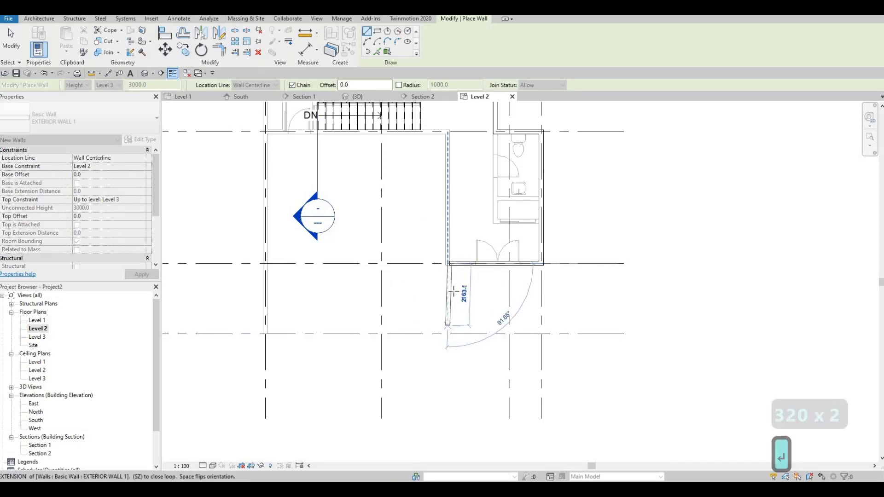
scroll(453, 291, "up", 2)
scroll(446, 256, "up", 3)
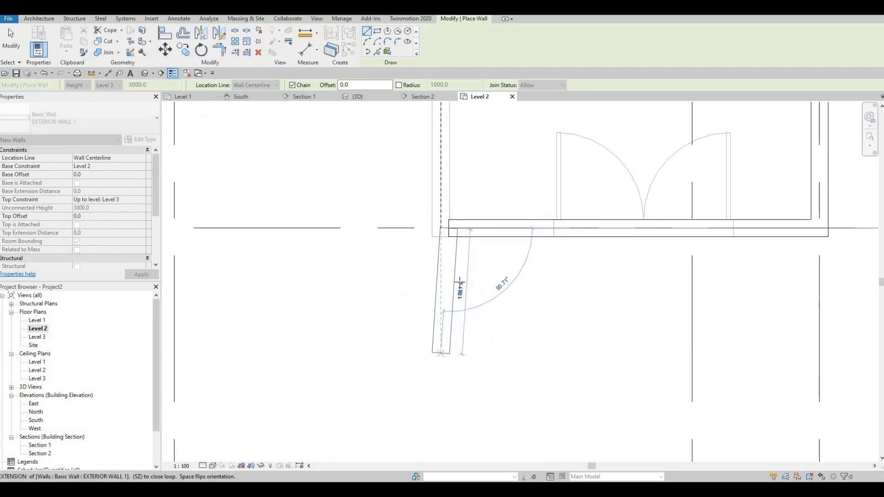
key("Escape")
key("Escape")
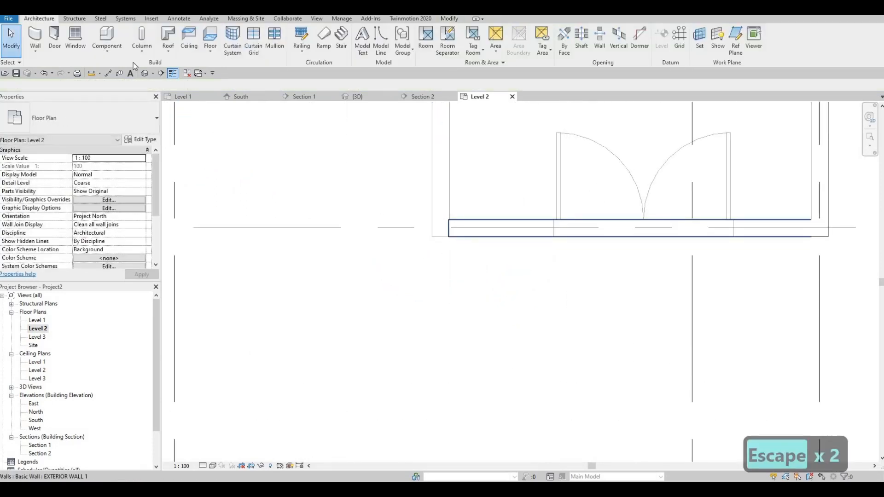
left_click(36, 36)
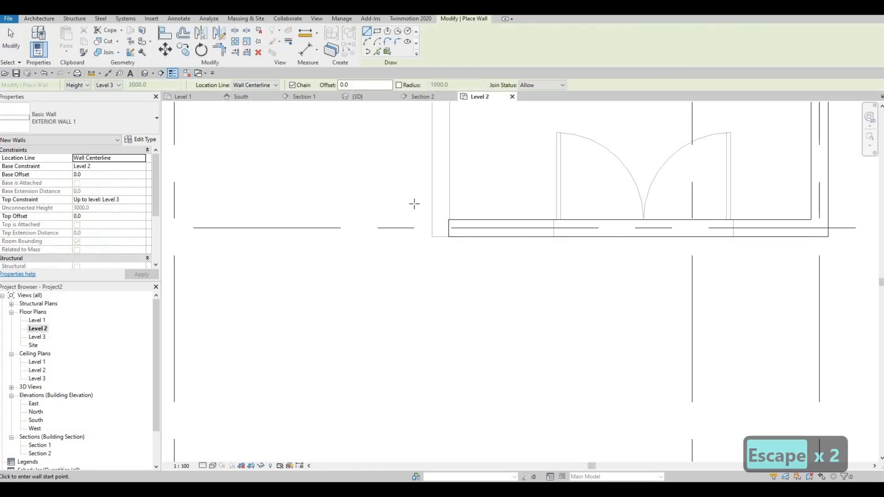
left_click(443, 228)
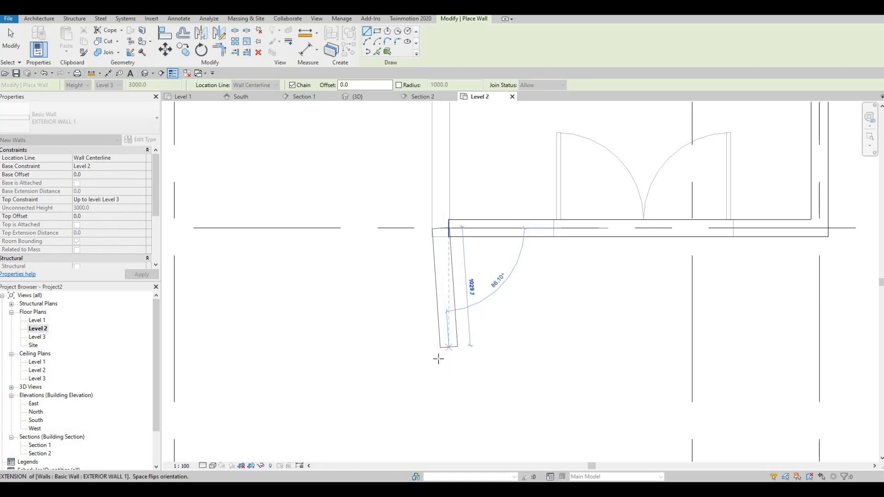
scroll(446, 290, "down", 2)
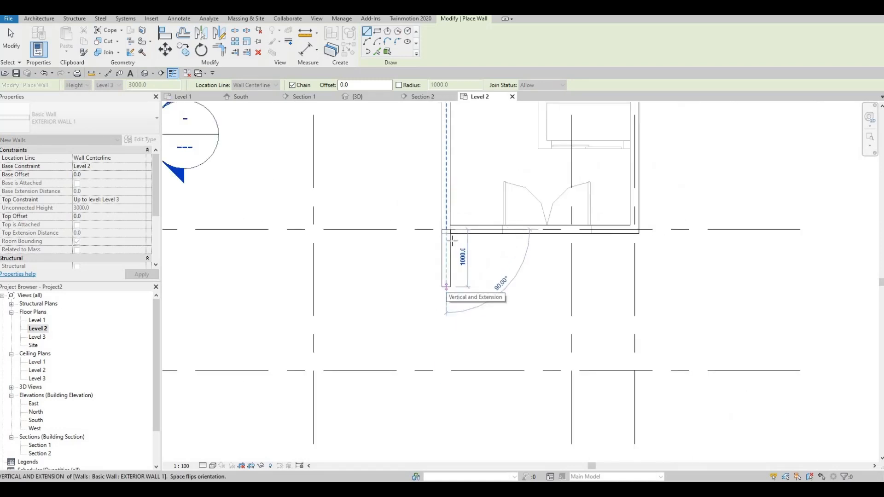
scroll(450, 223, "up", 3)
key("Escape")
key("Escape")
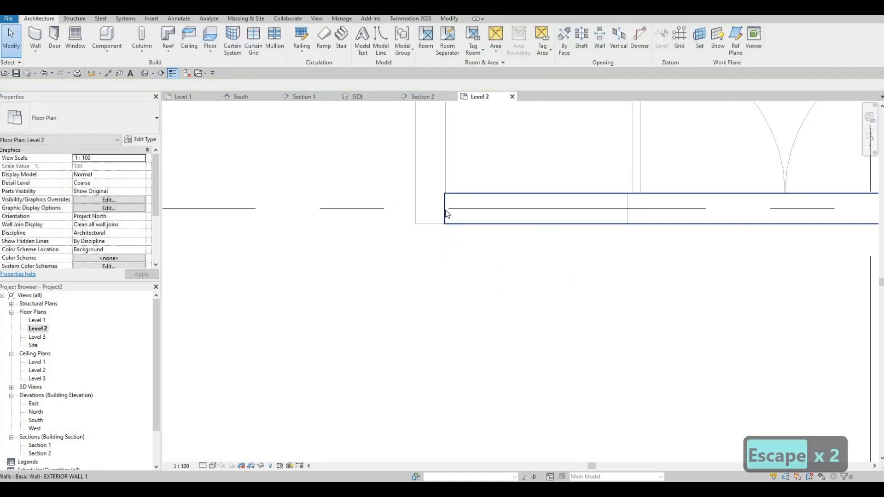
- Stretch the free end of the grid C exterior wall to the middle of the Level 1 wall underneath, making it about 3260 mm long
left_click(445, 206)
left_click_drag(443, 208, 432, 207)
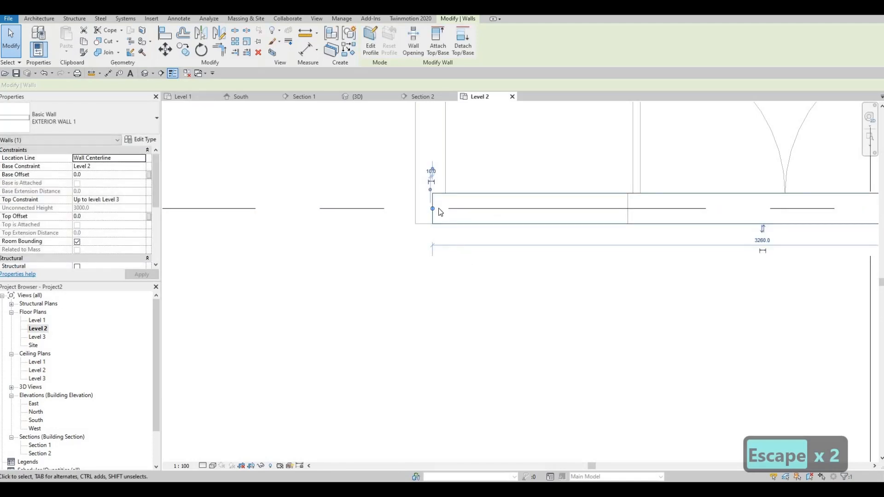
key("Escape")
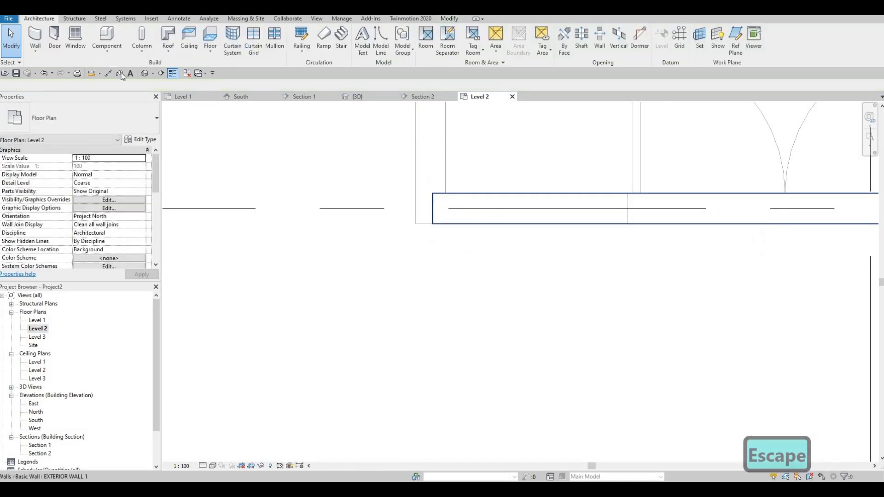
- Draw a perpendicular exterior wall about 740 mm long from the free end of the grid C wall towards grid D
left_click(36, 37)
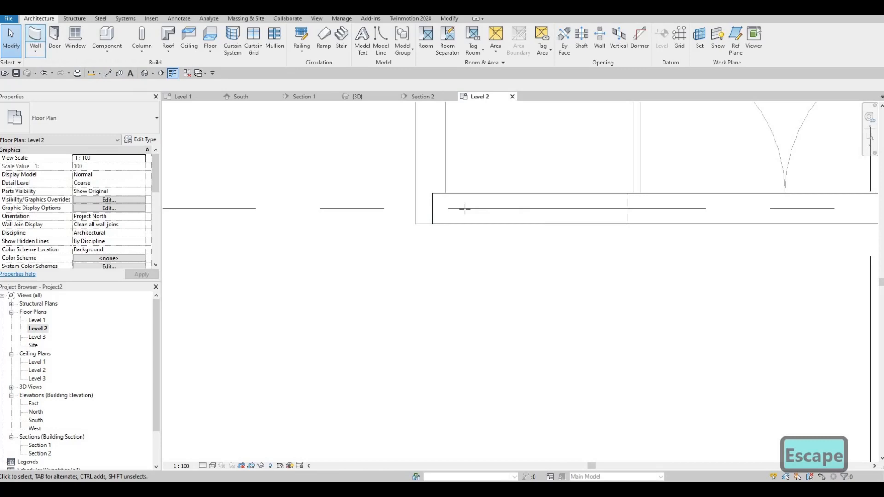
left_click(433, 208)
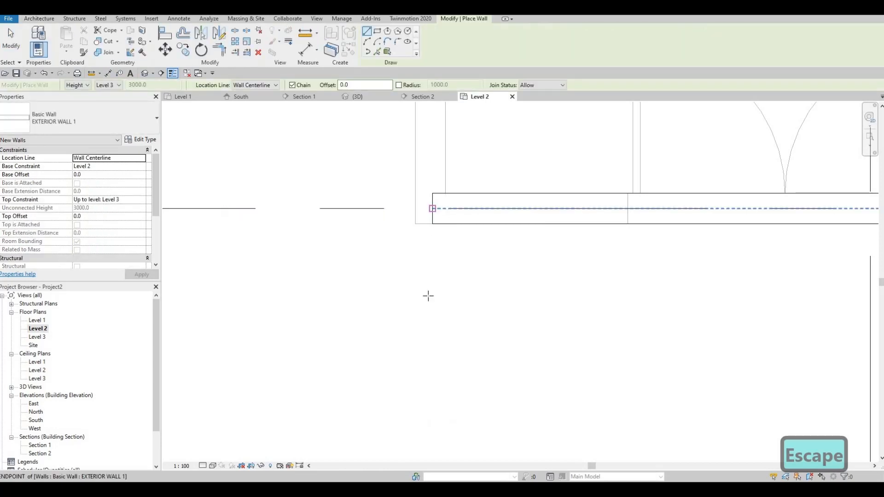
left_click(435, 357)
key("Escape")
key("Escape")
scroll(414, 223, "up", 1)
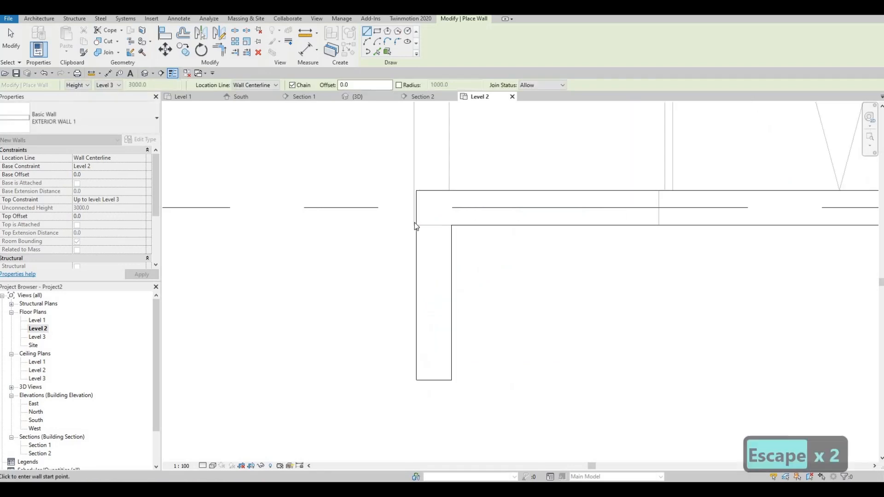
- Align the outer face of the short return wall with the outer face of the Level 1 wall underneath
key("a")
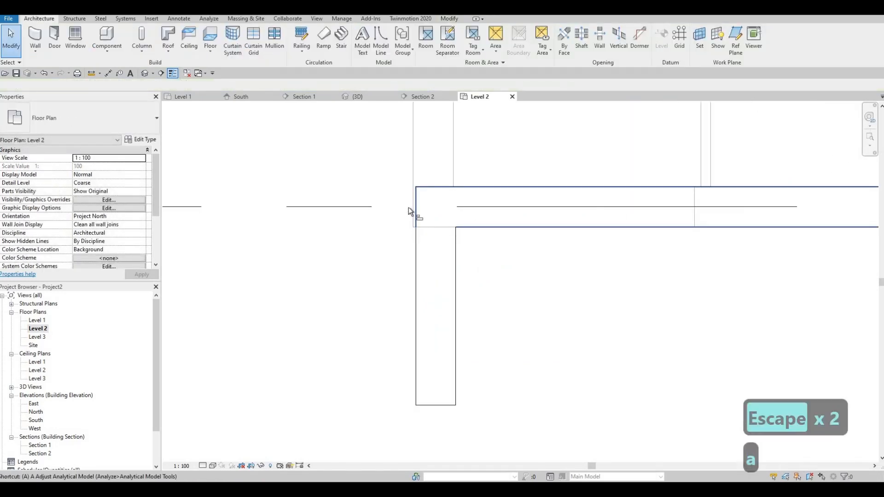
key("l")
left_click(413, 201)
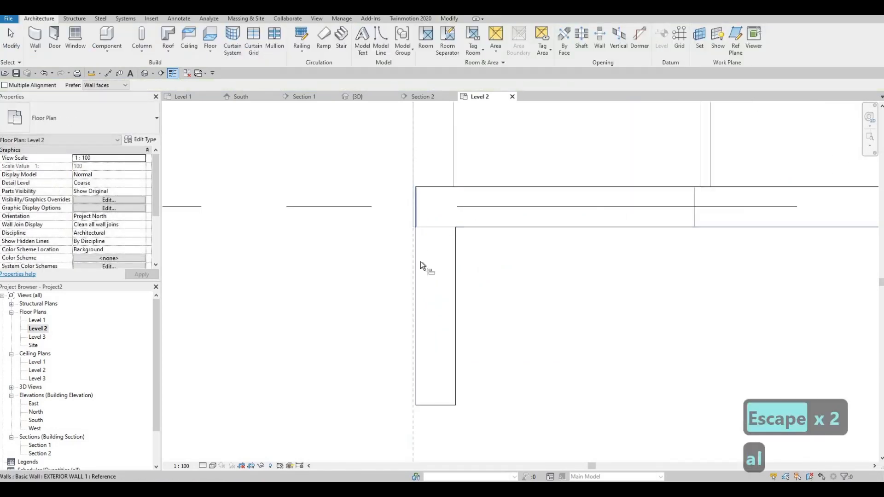
left_click(410, 156)
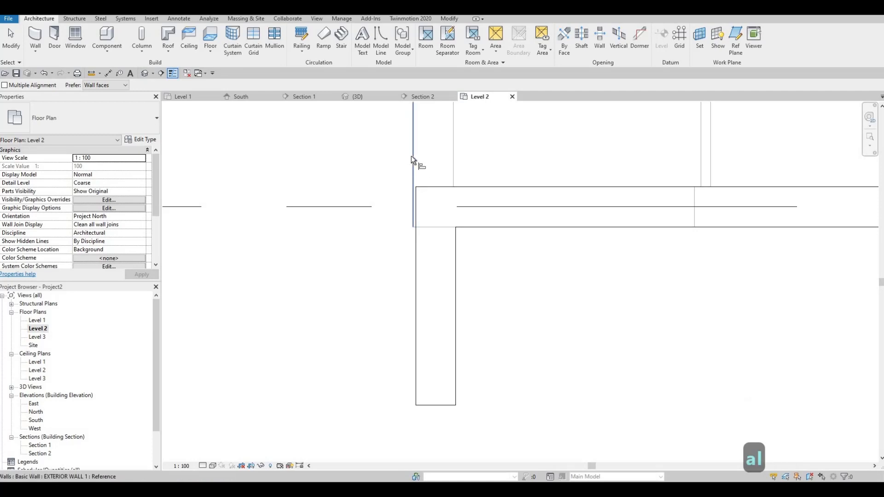
left_click(428, 284)
key("Escape")
key("Escape")
key("Escape")
scroll(502, 240, "down", 5)
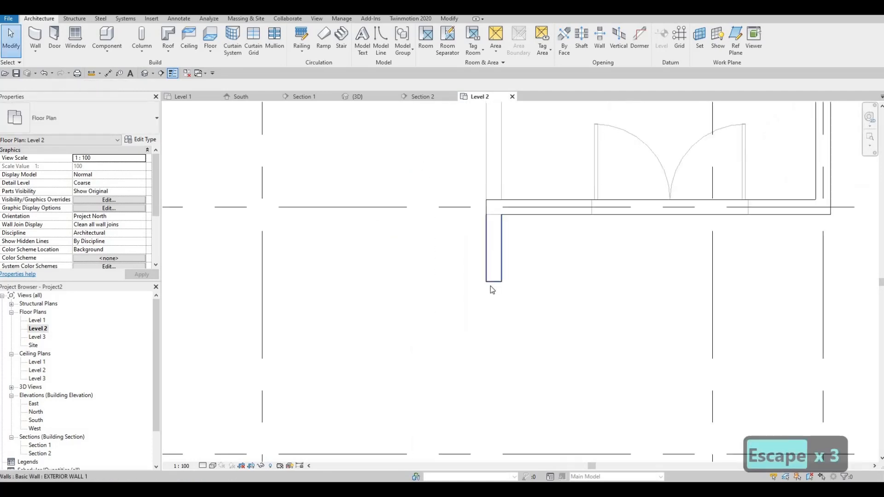
- Set the length of the short return wall below grid C to 800 mm
left_click(495, 281)
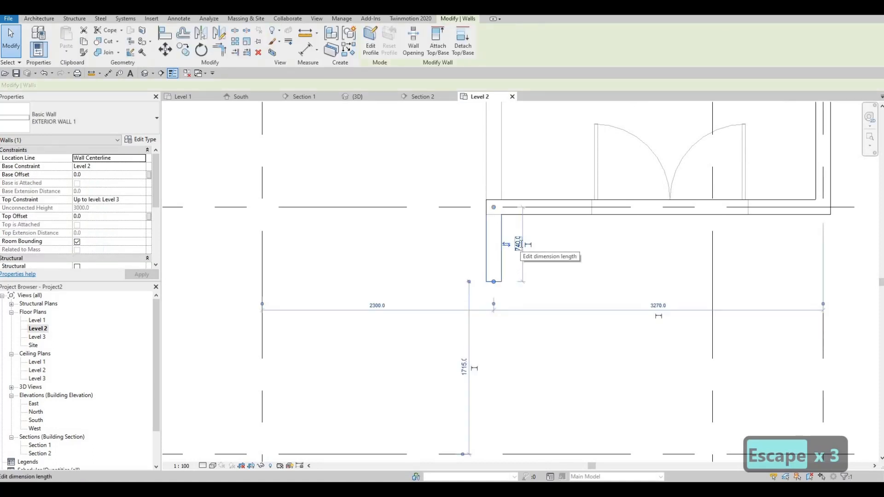
left_click(518, 273)
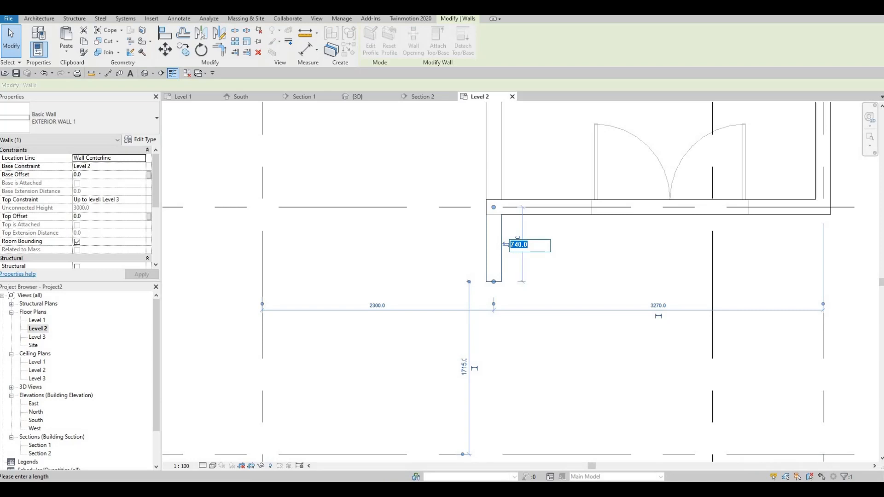
type("800")
key("Return")
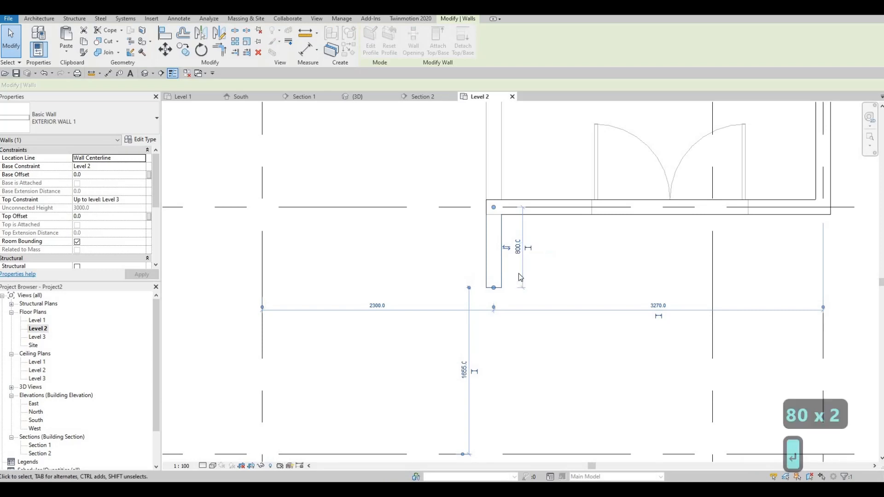
key("Escape")
key("Escape")
- Draw a 2300 mm exterior wall from the lower end of the short return wall to grid 2, parallel to grid C
scroll(486, 298, "down", 2)
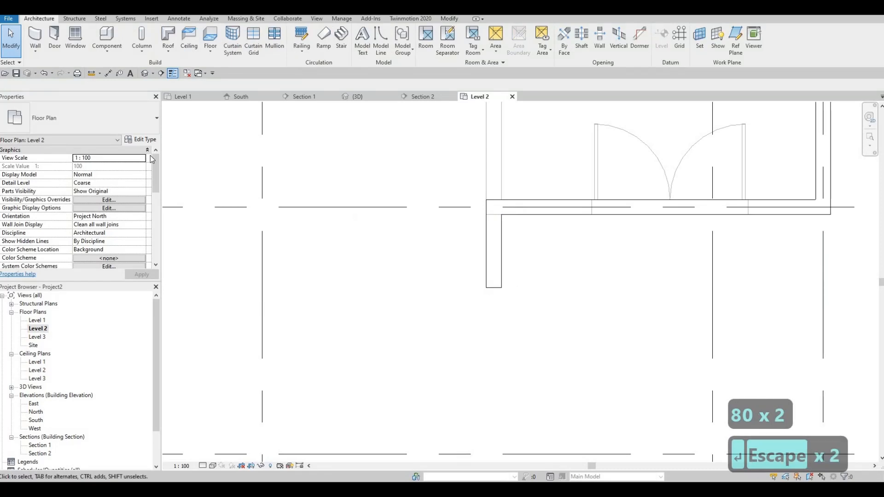
left_click(41, 45)
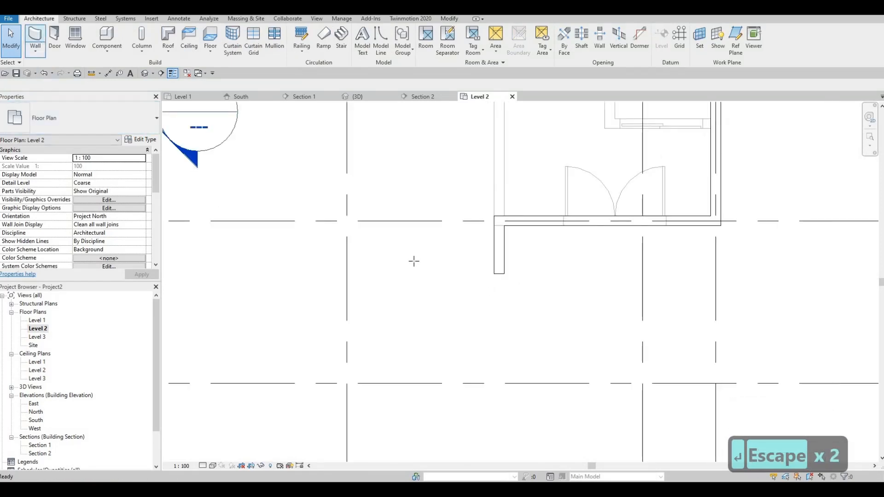
left_click(500, 272)
scroll(473, 252, "down", 2)
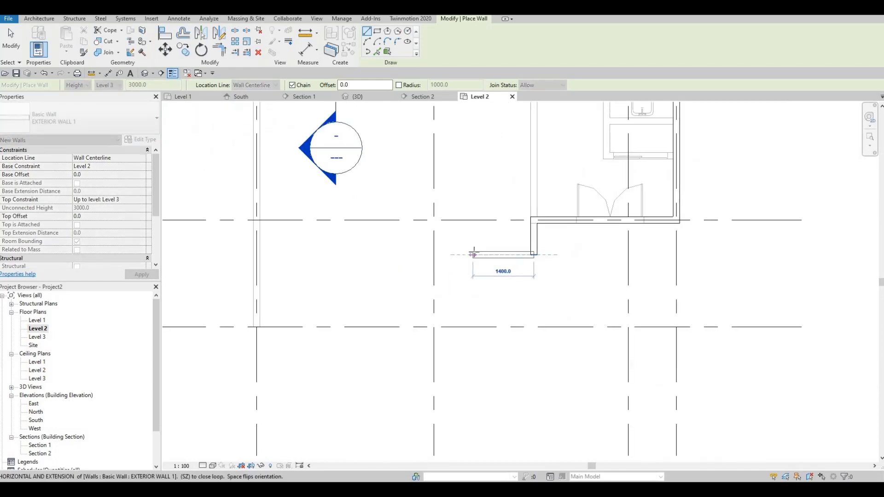
scroll(429, 253, "down", 4)
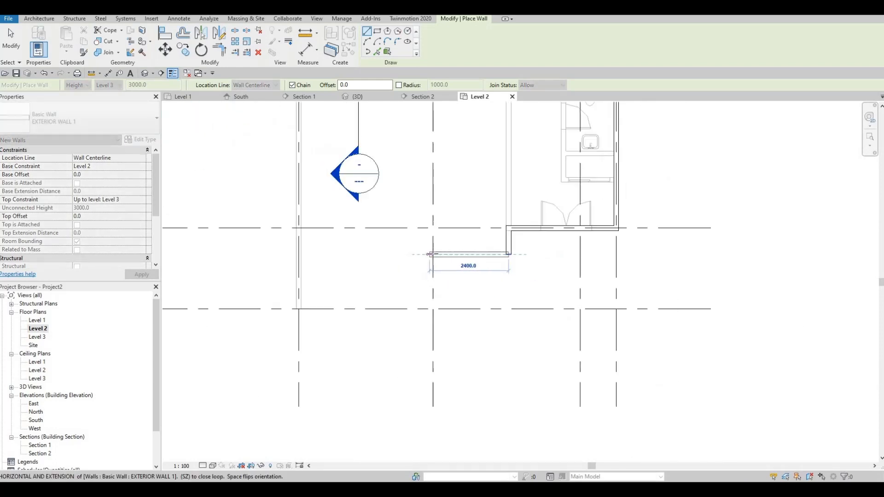
middle_click_drag(437, 352, 420, 414)
scroll(428, 419, "down", 2)
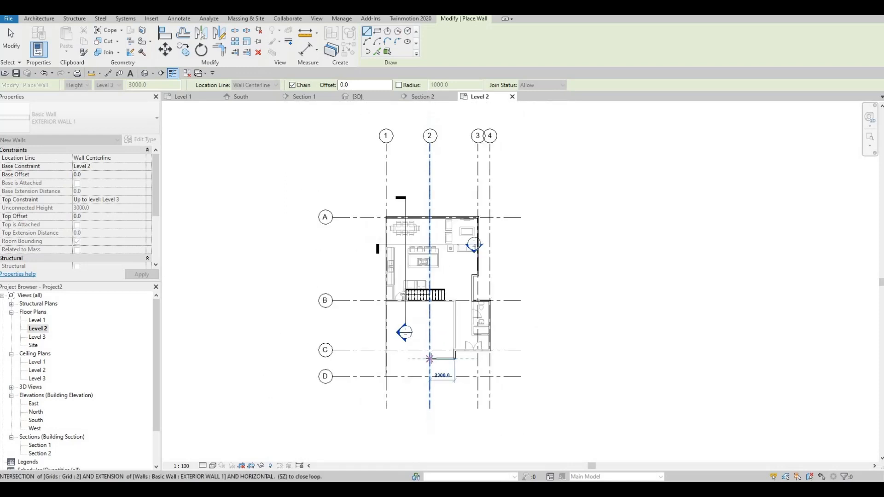
scroll(429, 358, "up", 2)
scroll(428, 278, "up", 3)
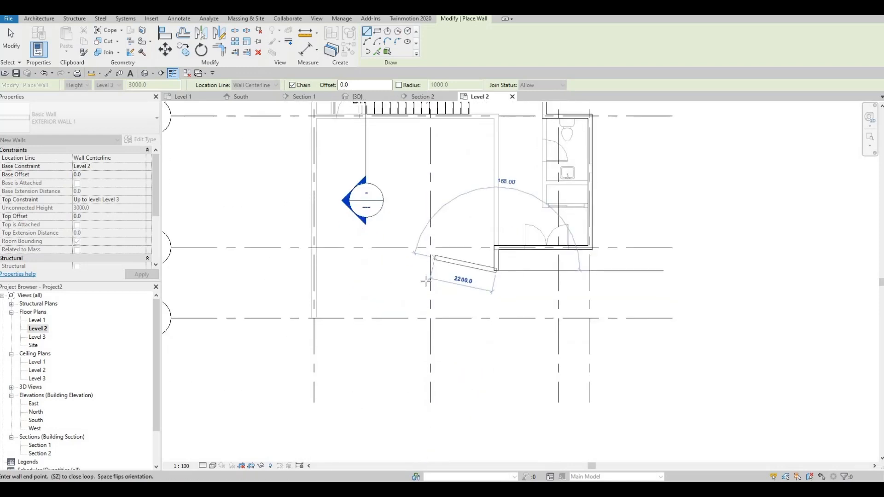
left_click(427, 277)
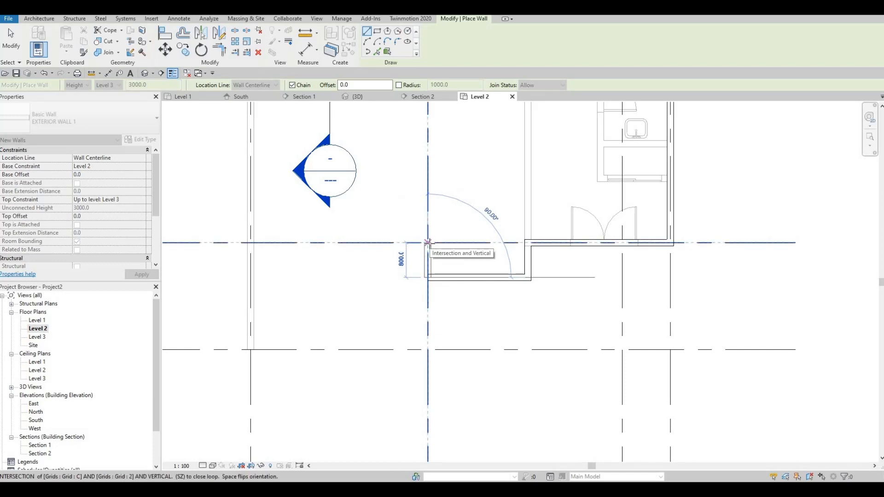
- Continue the exterior wall 800 mm along grid 2 up to its intersection with grid C and end the segment
left_click(428, 242)
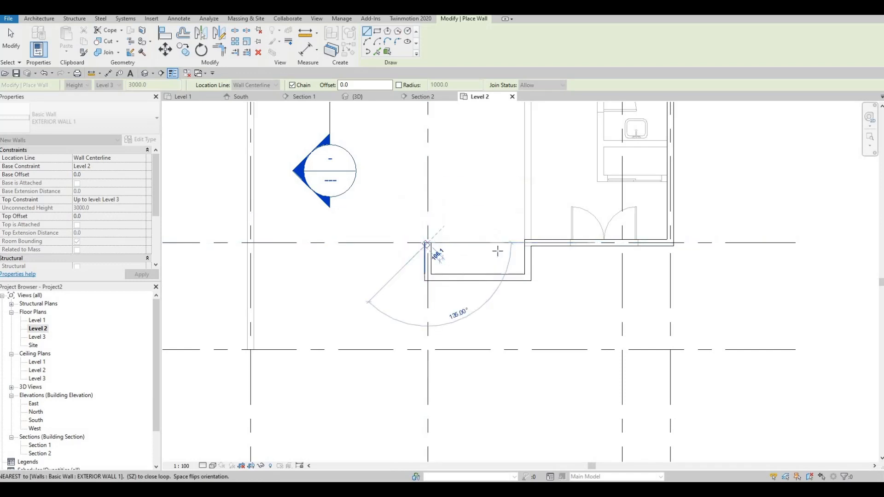
scroll(498, 250, "down", 2)
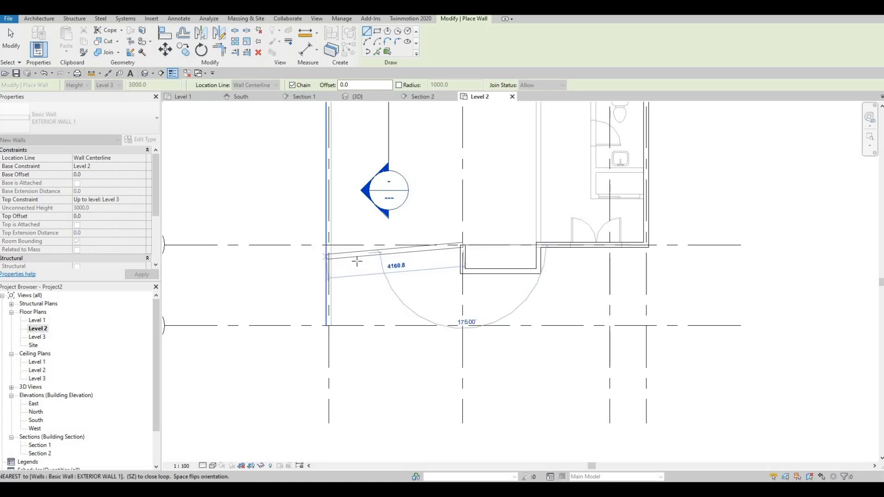
middle_click_drag(364, 301, 366, 332)
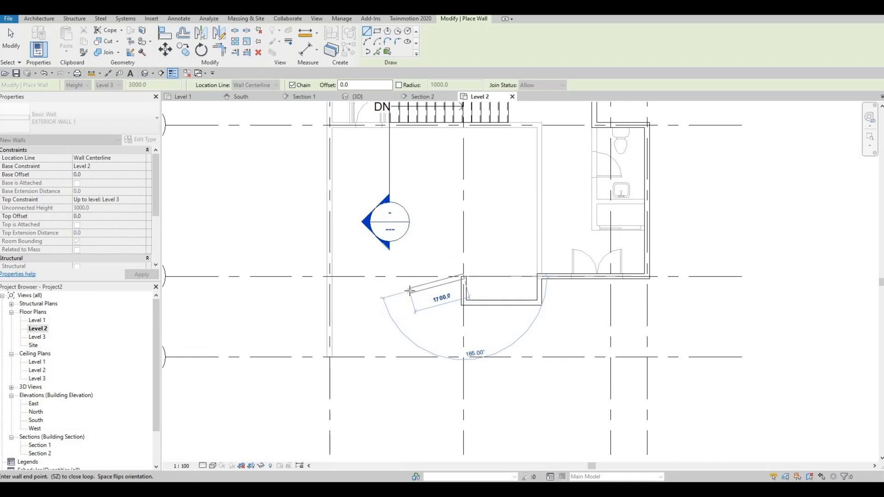
key("Escape")
- Extend the exterior wall along grid 2 with a 500 mm segment from grid C towards grid B
scroll(461, 280, "up", 4)
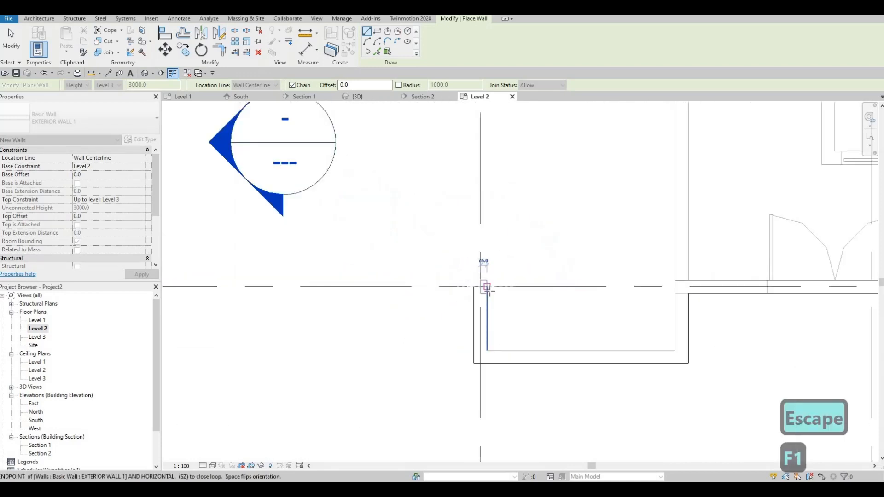
scroll(433, 271, "up", 3)
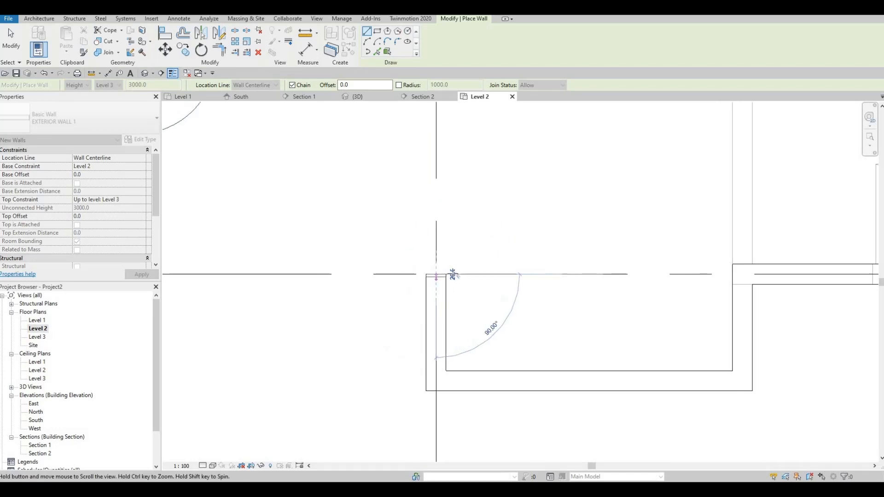
scroll(452, 274, "down", 3)
scroll(452, 275, "down", 2)
scroll(453, 273, "down", 2)
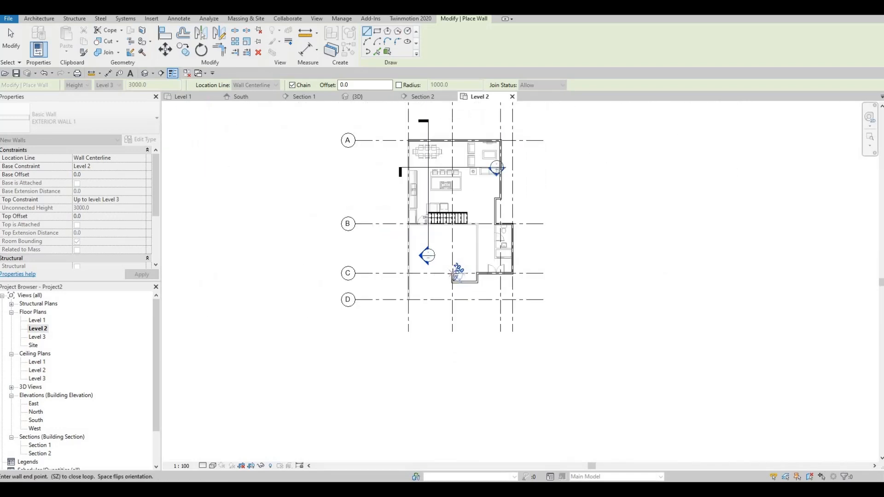
scroll(453, 273, "up", 5)
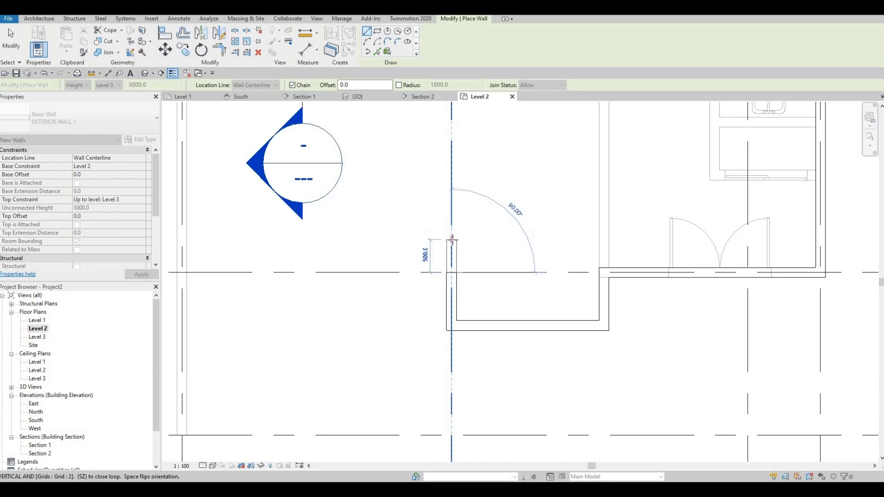
left_click(452, 240)
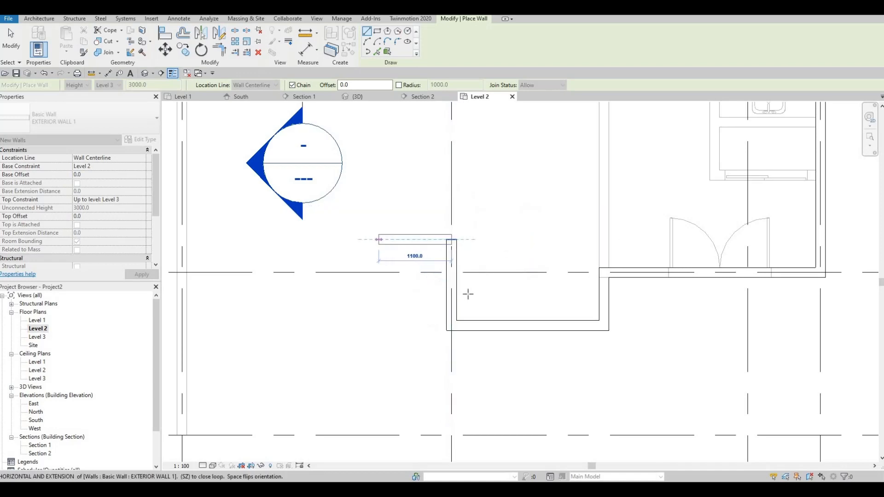
- Draw a 4070 mm exterior wall from the upper end of the 500 mm segment on grid 2 to grid 1, parallel to grid C
scroll(458, 337, "down", 1)
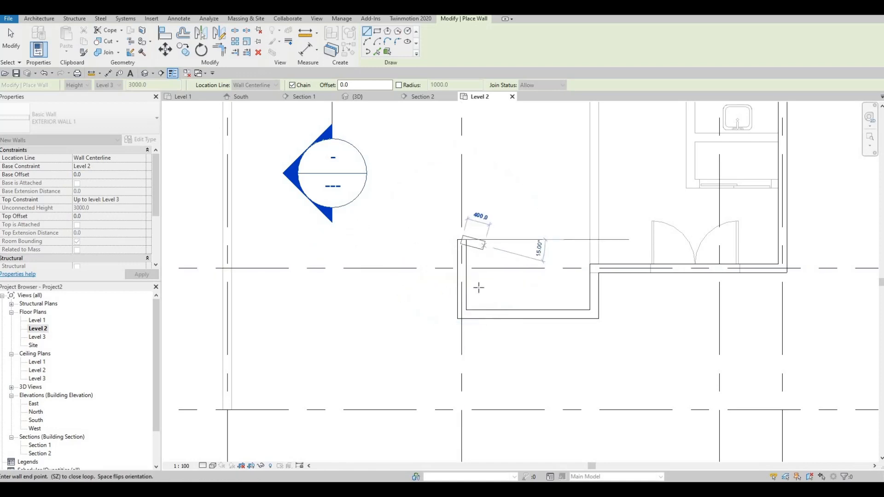
middle_click_drag(406, 281, 534, 304)
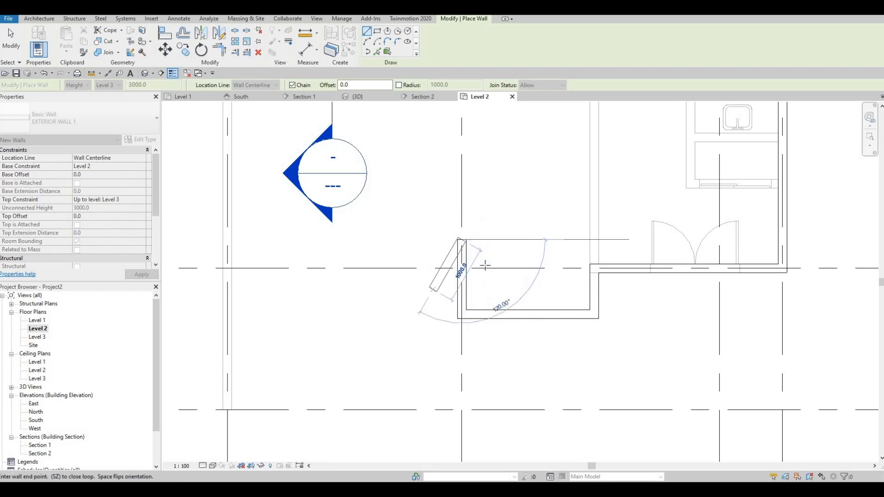
scroll(403, 254, "down", 1)
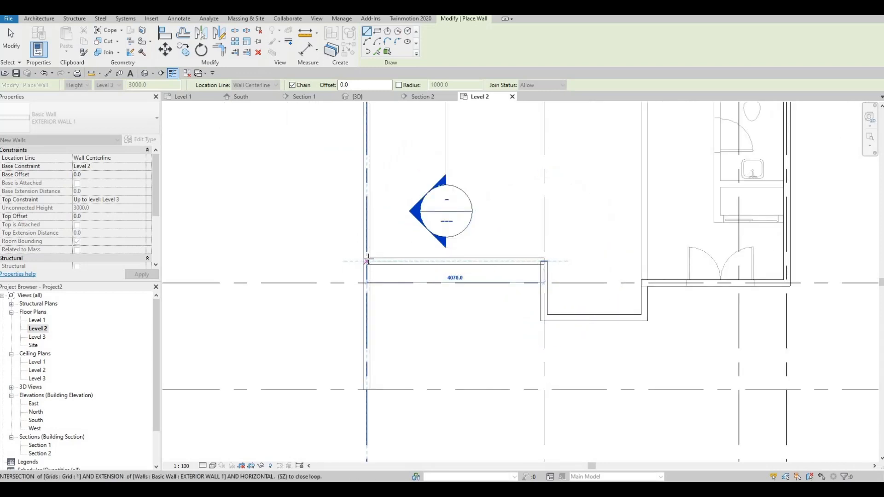
scroll(368, 259, "up", 3)
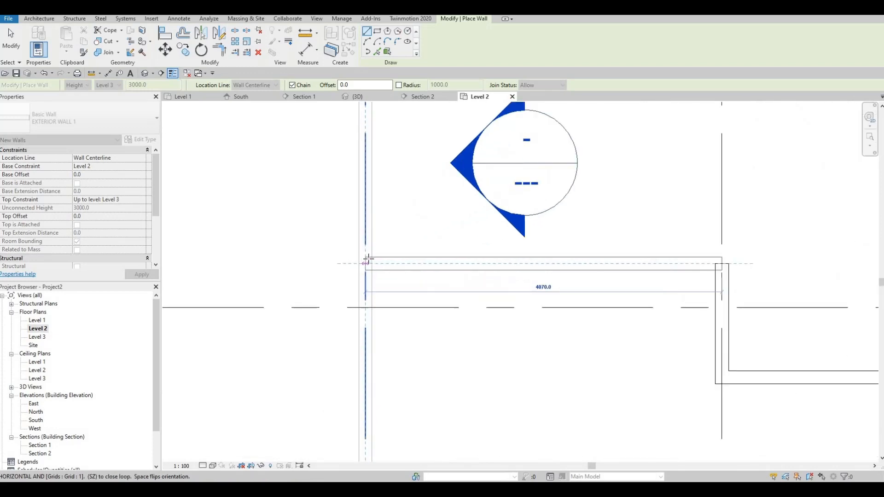
left_click(366, 263)
- Close the exterior wall outline along grid 1 up to its intersection with grid A and finish the wall command
scroll(368, 272, "down", 5)
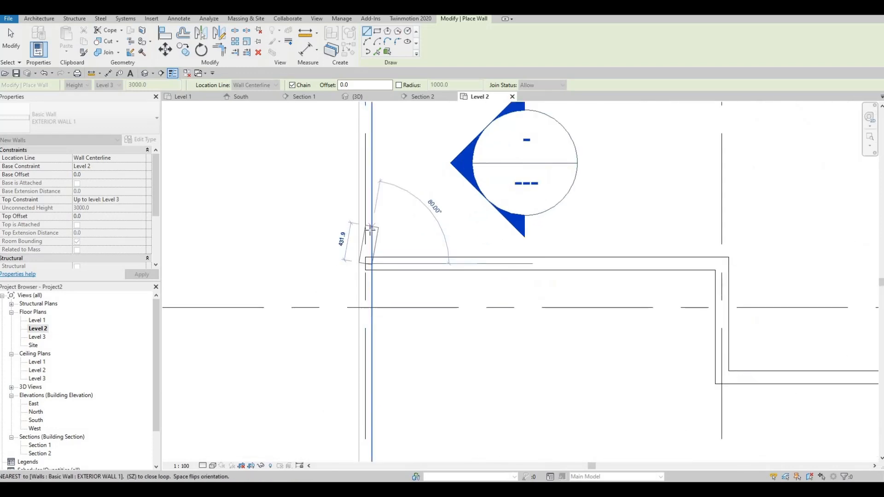
scroll(376, 327, "down", 4)
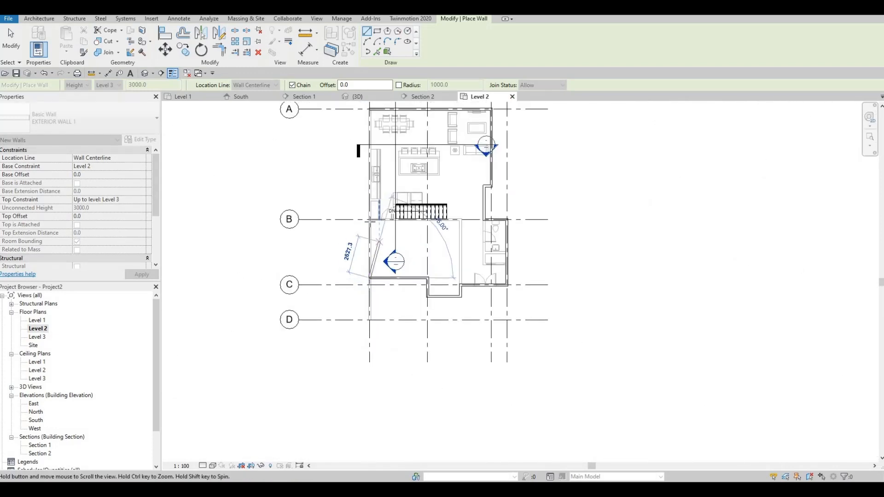
scroll(368, 249, "up", 6)
scroll(370, 230, "up", 2)
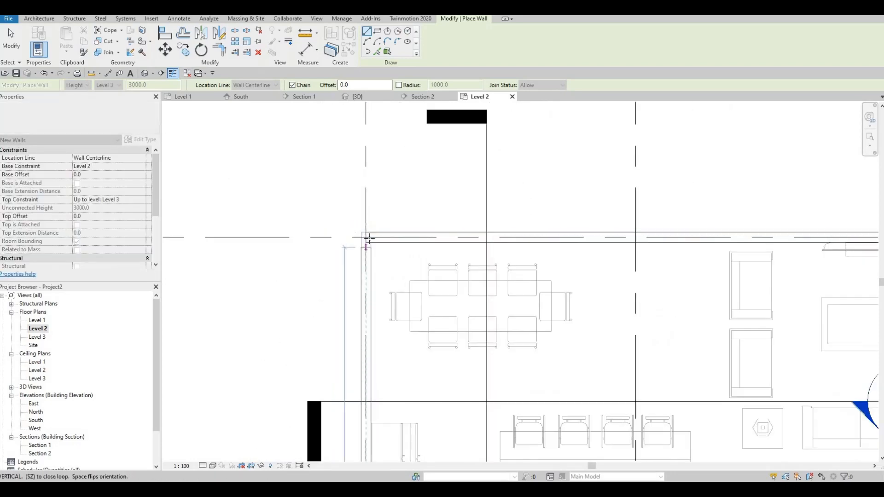
left_click(366, 237)
scroll(415, 265, "down", 7)
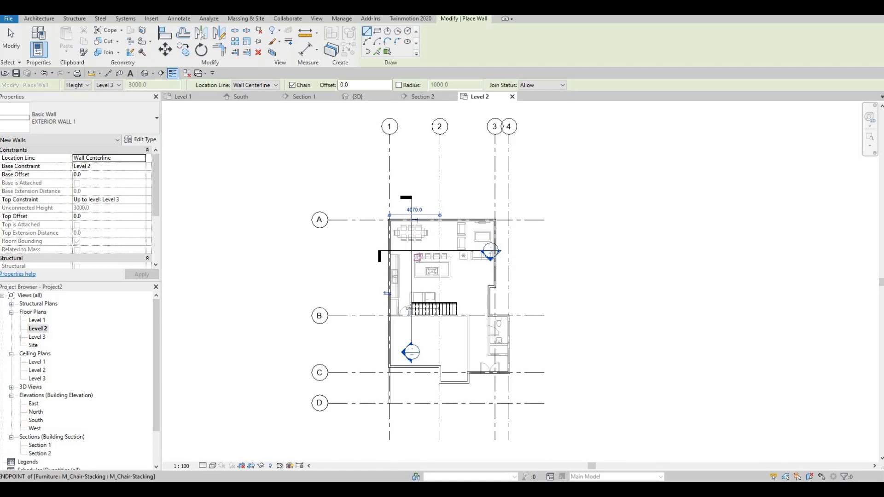
key("Escape")
key("Escape")
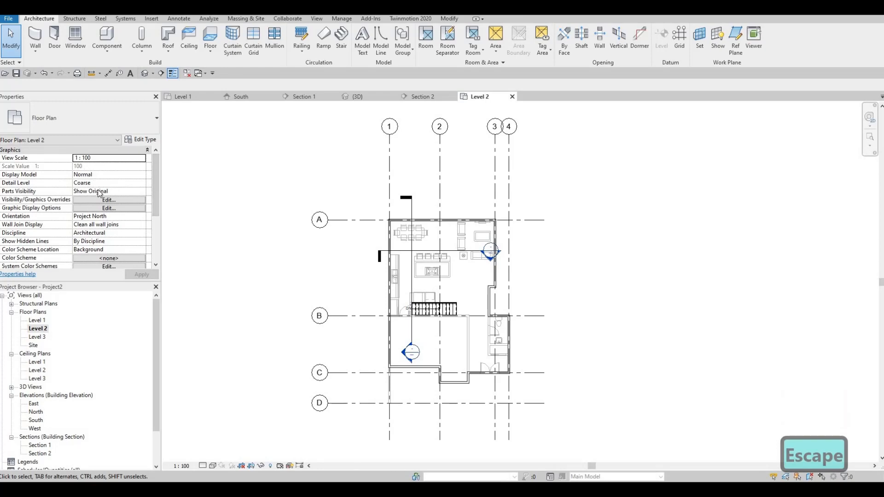
- Set the Level 2 floor plan's underlay base level to None and apply it
scroll(99, 205, "down", 4)
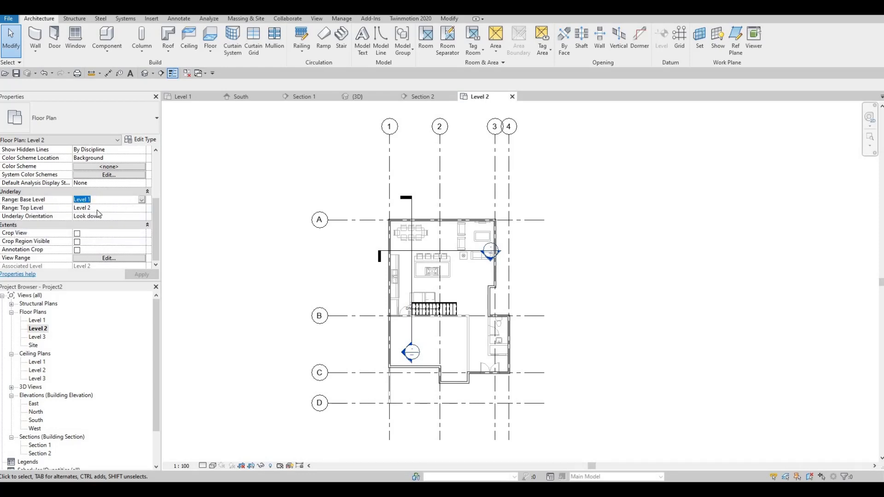
left_click(141, 202)
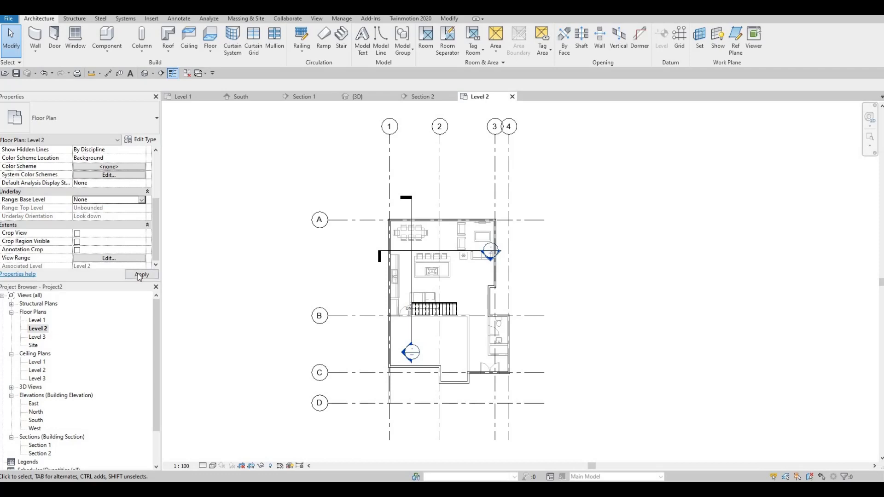
middle_click_drag(350, 225, 333, 213)
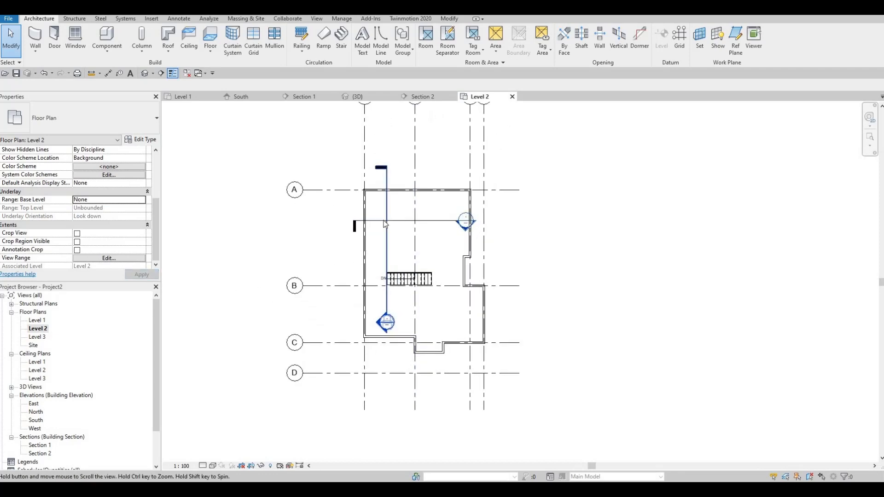
scroll(389, 234, "down", 1)
scroll(397, 276, "up", 3)
middle_click_drag(397, 282, 384, 273)
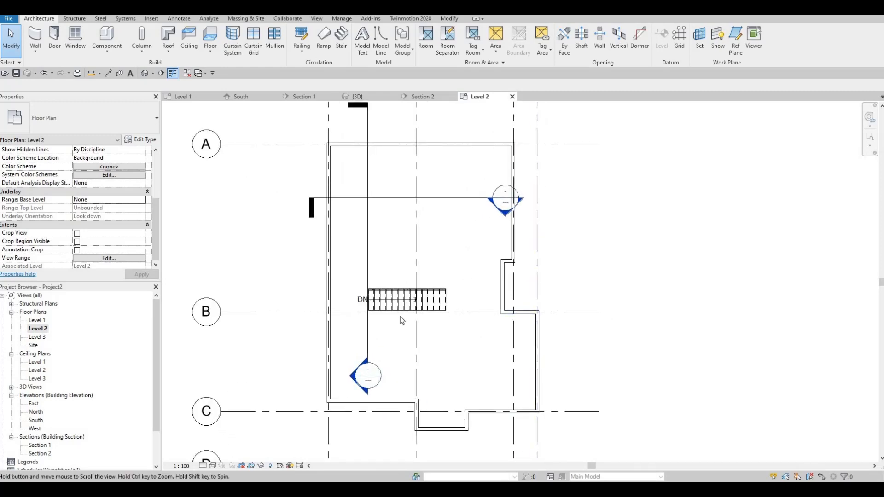
scroll(399, 314, "up", 2)
scroll(424, 299, "down", 2)
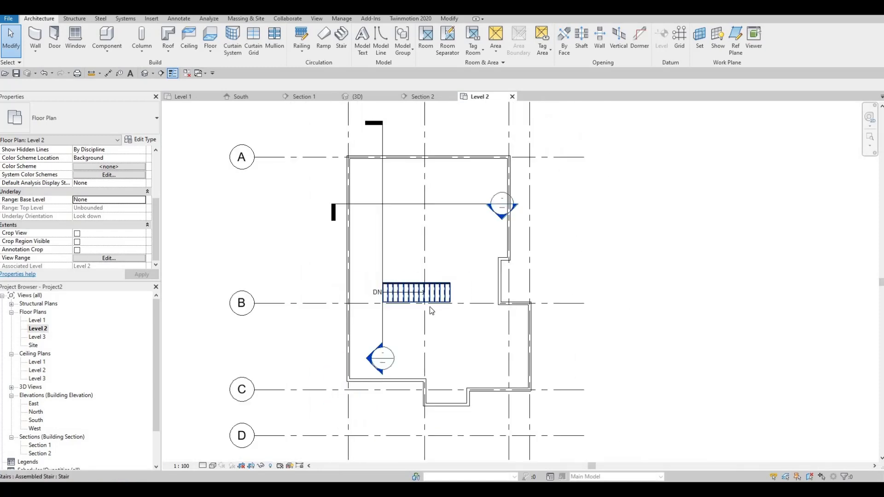
middle_click_drag(452, 306, 449, 314)
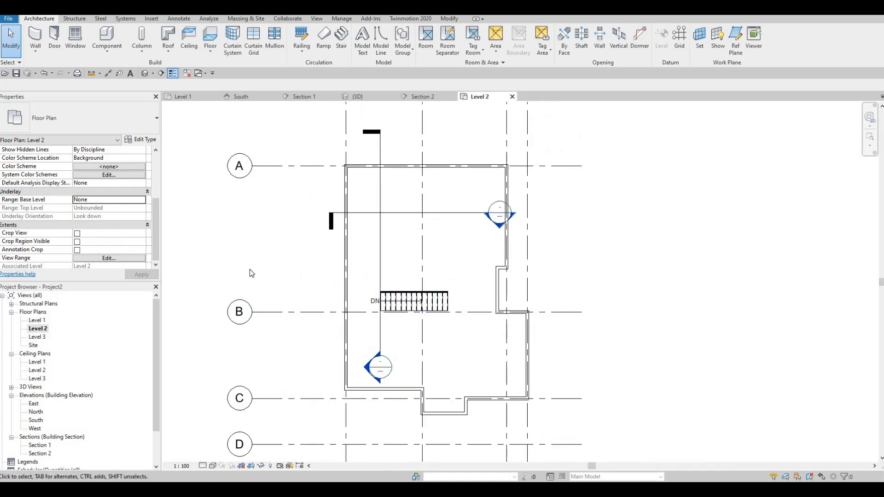
middle_click_drag(254, 265, 212, 273)
- Start the Wall command with the basic wall type INTERIOR WALL 1
key("F1")
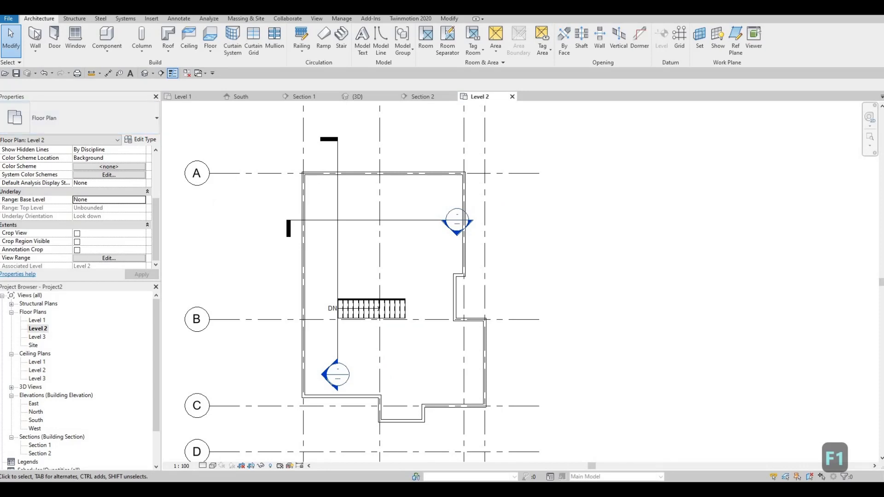
left_click(35, 39)
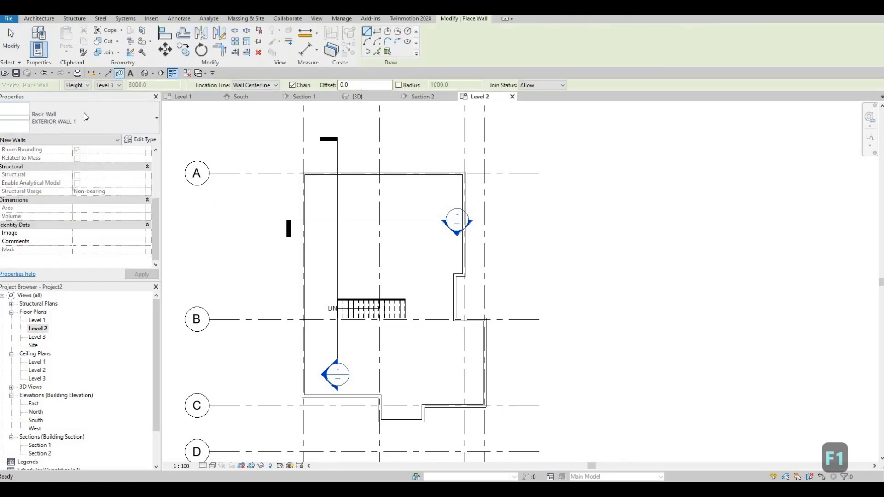
left_click(83, 115)
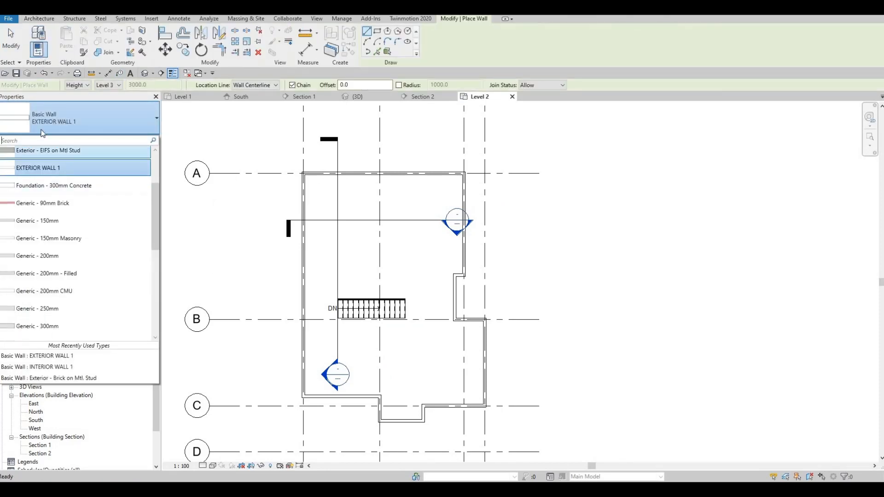
scroll(59, 225, "down", 7)
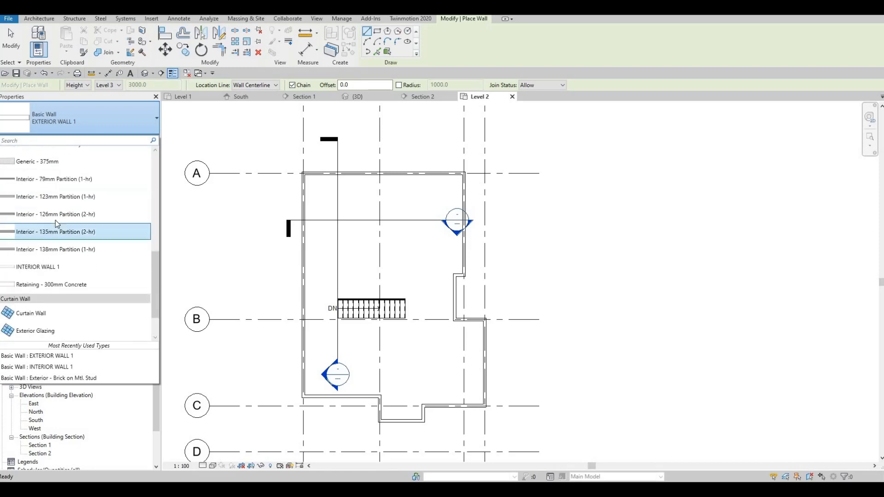
left_click(56, 224)
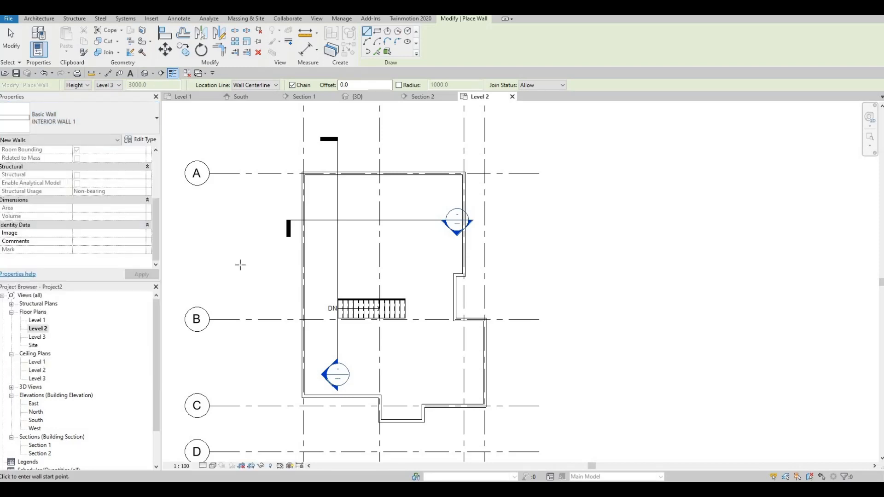
middle_click_drag(239, 262, 241, 258)
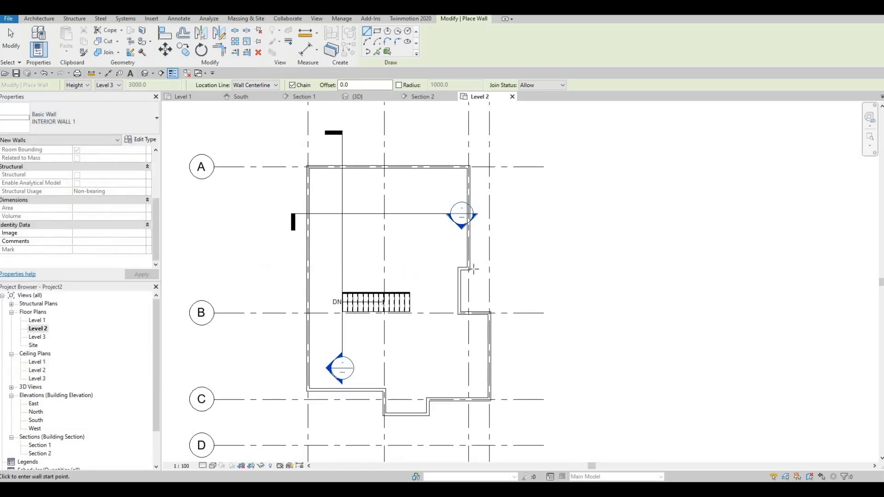
- Draw an interior wall about 8000 mm long from the inner corner of the notch near grid 3 straight to the exterior wall on grid 1
scroll(460, 272, "up", 5)
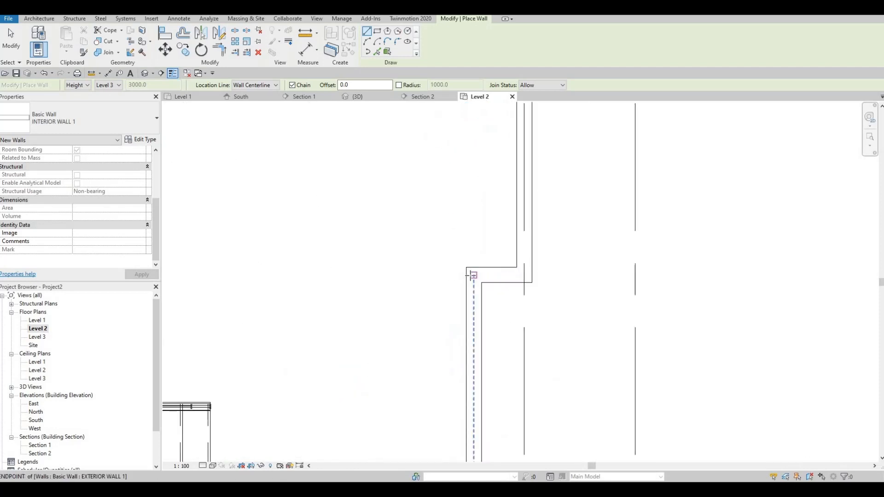
left_click(470, 276)
scroll(389, 277, "down", 3)
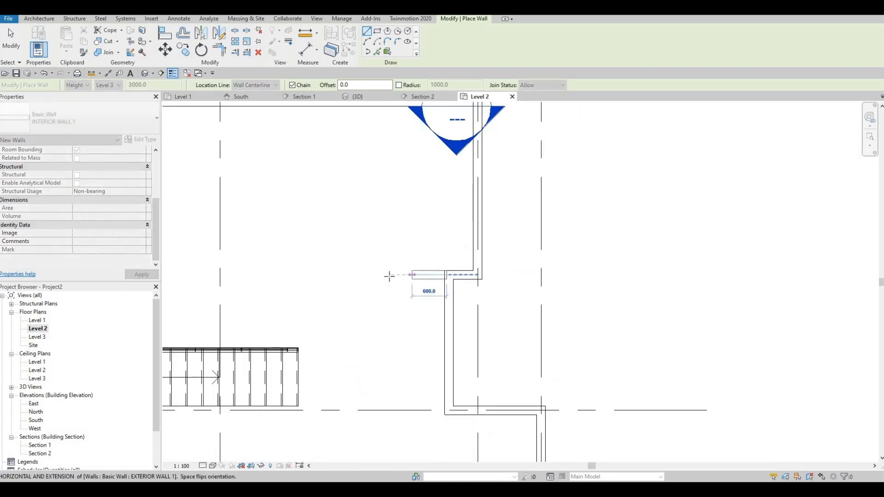
scroll(229, 284, "down", 1)
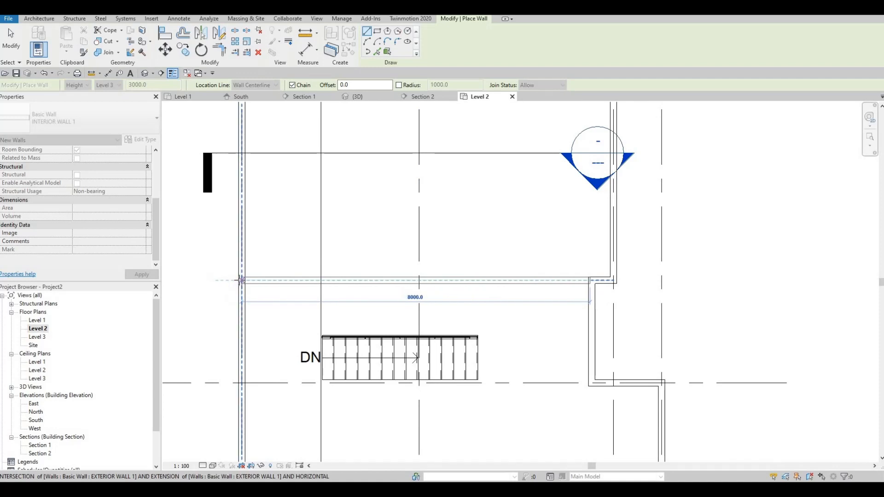
left_click(282, 281)
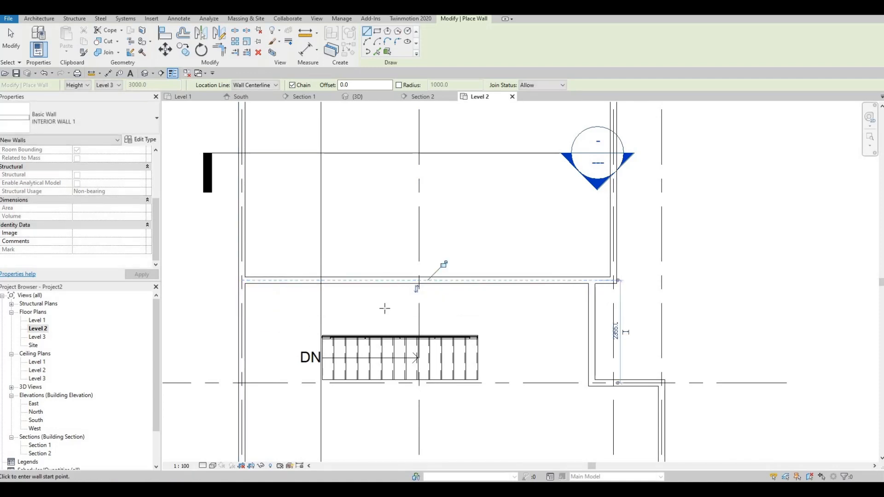
- Draw a perpendicular interior wall 5400 mm long between grids 1 and 2, from the long partition to the grid A exterior wall, and end the command
middle_click_drag(365, 178, 361, 258)
scroll(360, 257, "down", 1)
middle_click_drag(357, 323, 368, 306)
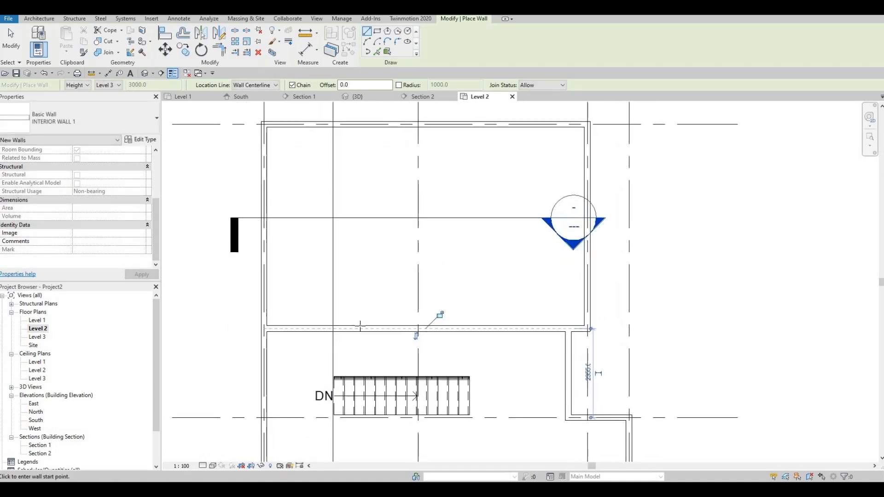
left_click(359, 328)
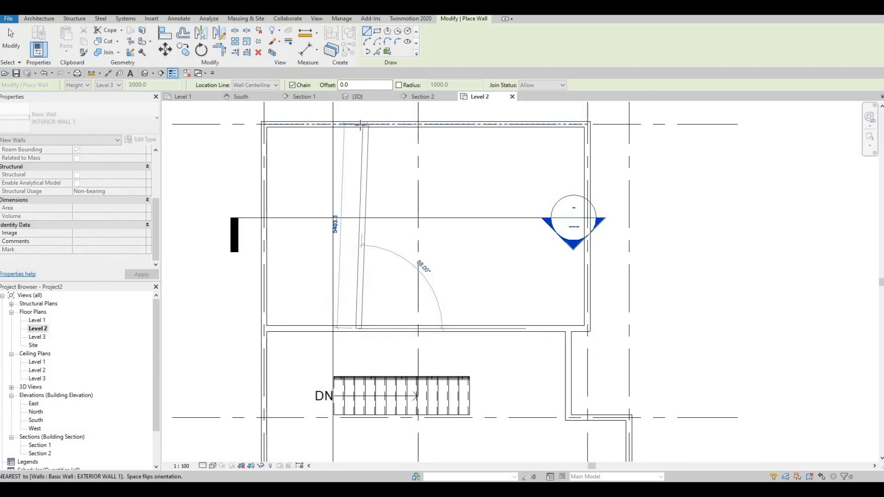
left_click(361, 124)
key("Escape")
key("Escape")
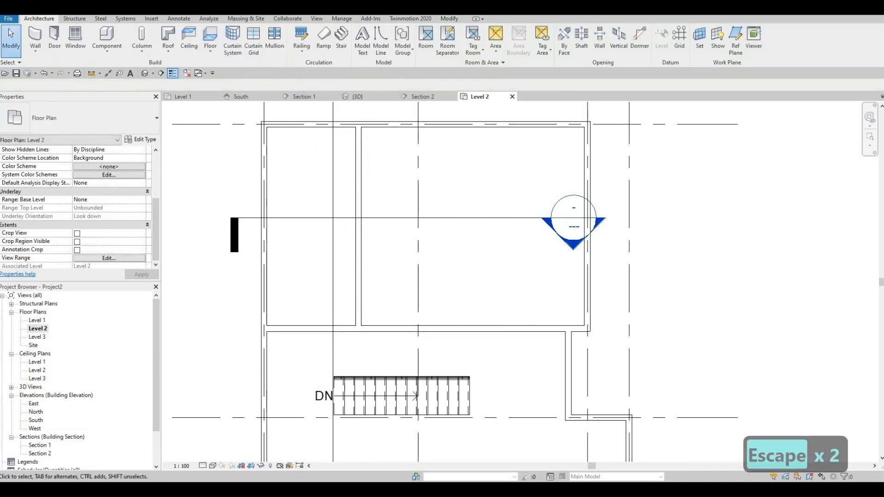
- Move the temporary dimension's witness line of the 5400 mm partition to grid 2 and set that distance to 980 mm
scroll(376, 339, "down", 2)
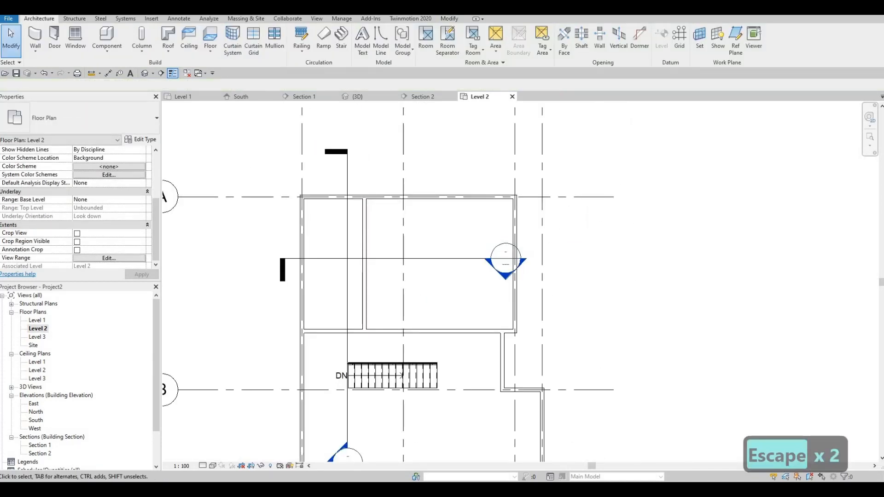
scroll(375, 220, "up", 2)
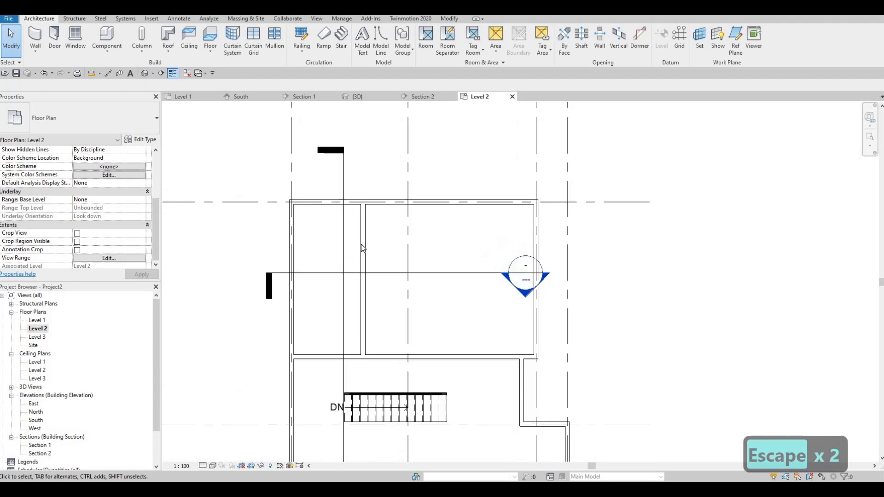
left_click(415, 206)
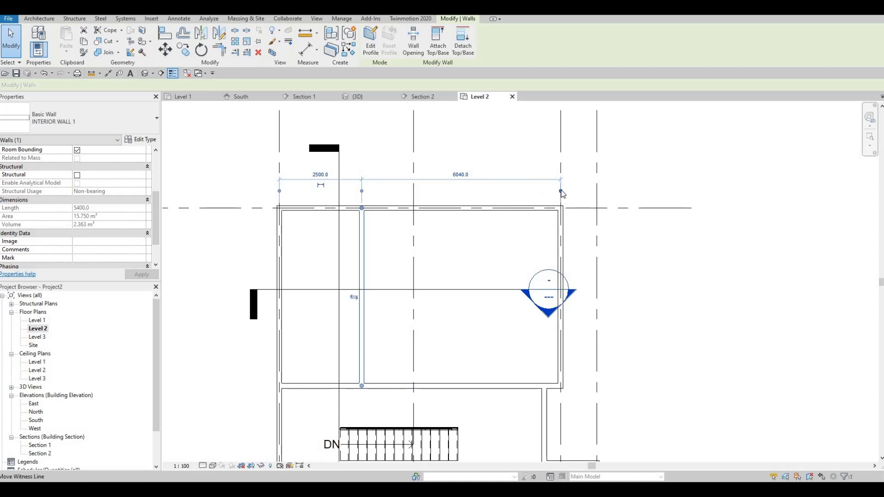
left_click_drag(562, 192, 548, 188)
left_click_drag(441, 181, 442, 181)
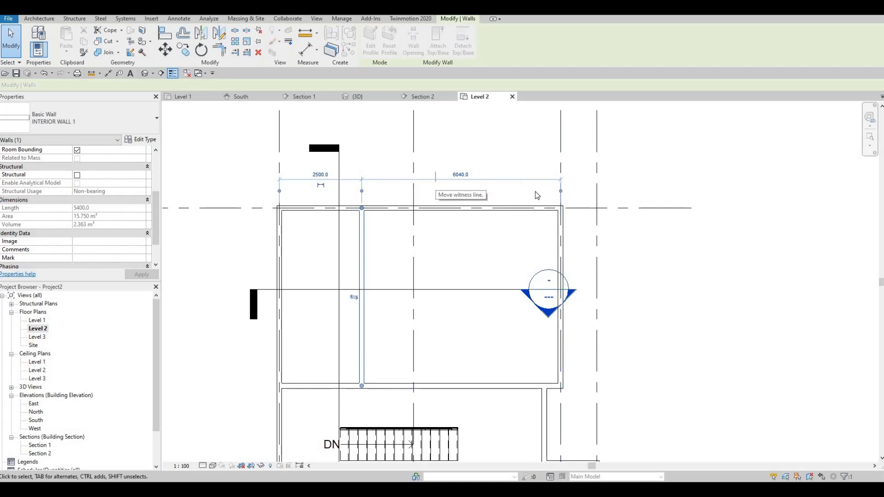
left_click_drag(555, 196, 391, 179)
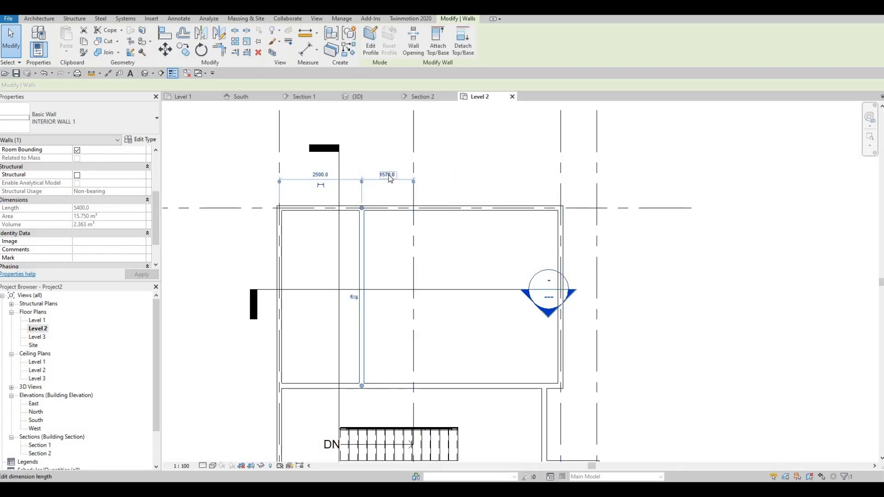
left_click(389, 175)
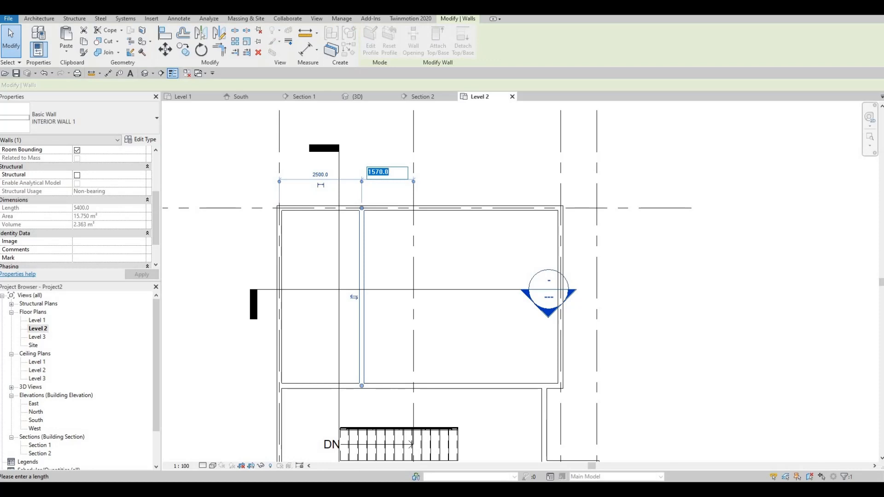
type("980")
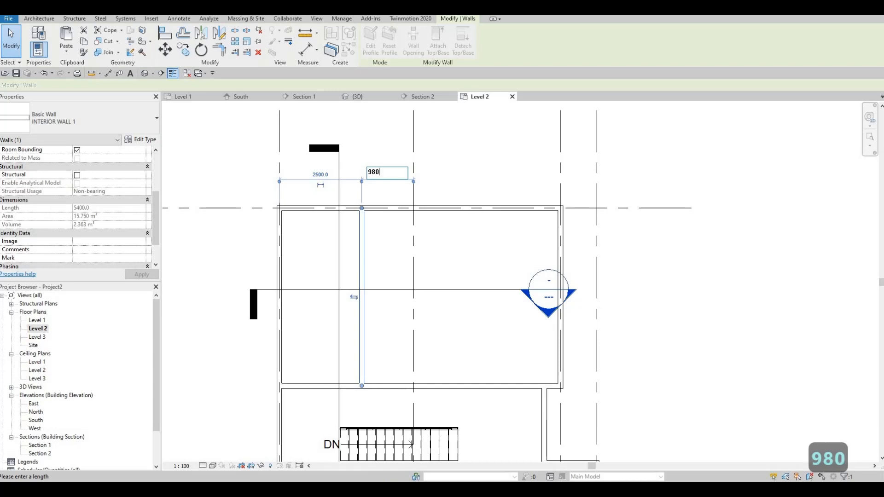
key("Return")
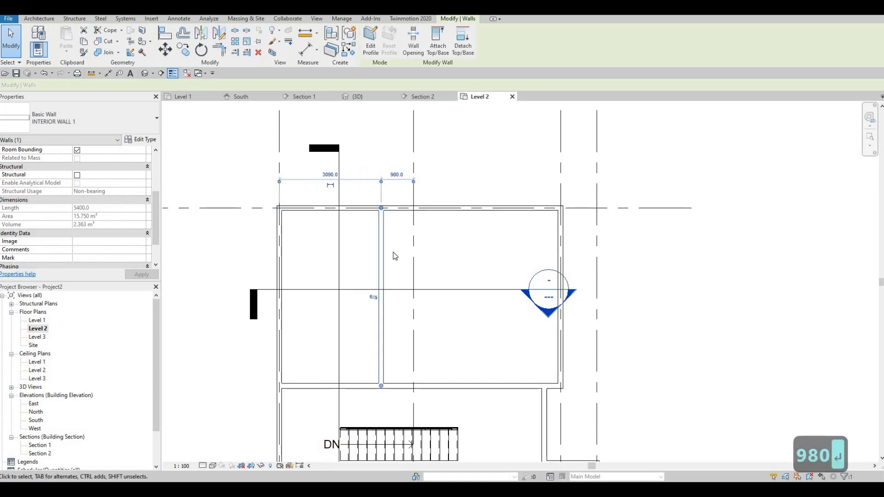
- Draw a 3090 mm interior wall from that partition to the grid 1 exterior wall, about 2000 mm from grid A, and end the command
middle_click_drag(376, 267, 376, 262)
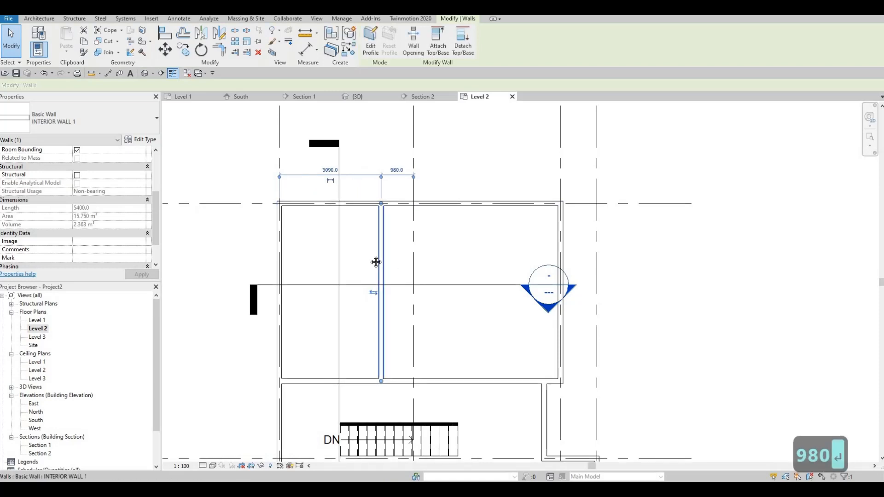
middle_click_drag(393, 293, 358, 231)
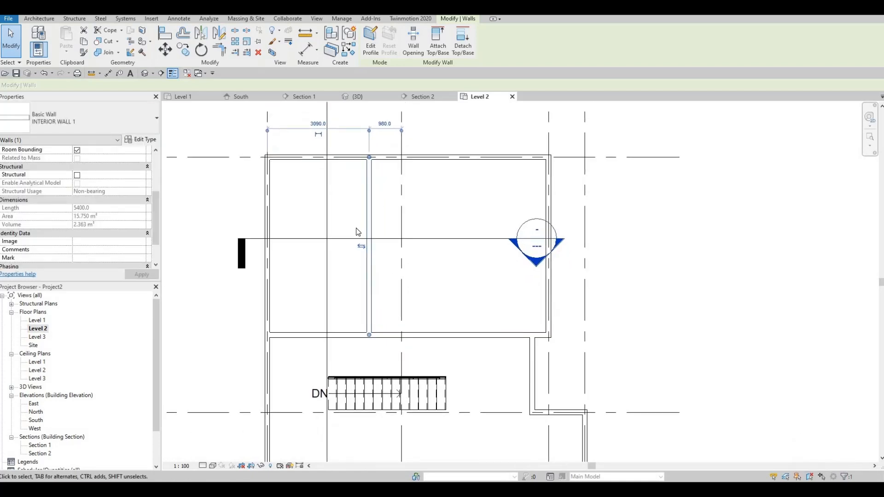
left_click(39, 19)
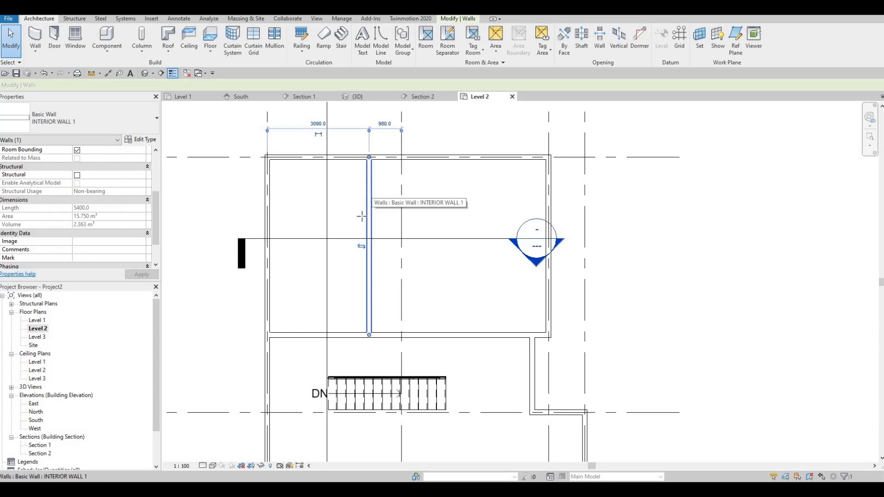
key("w")
key("a")
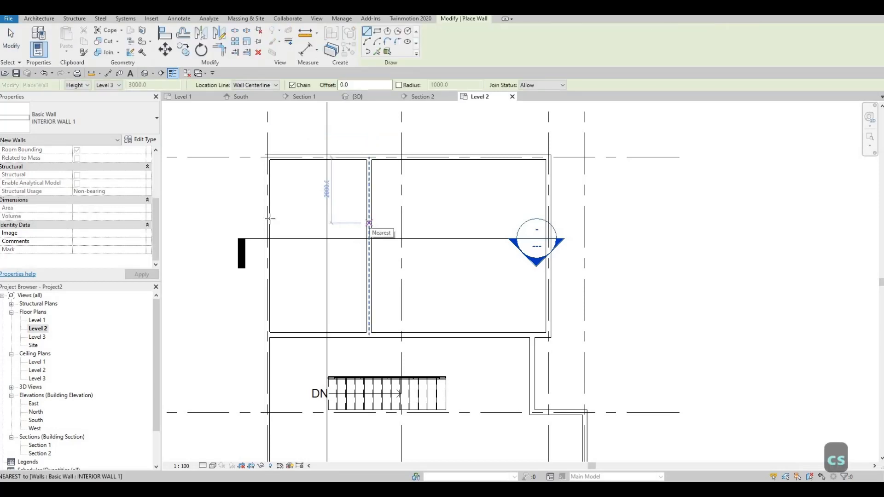
left_click(369, 223)
left_click(267, 225)
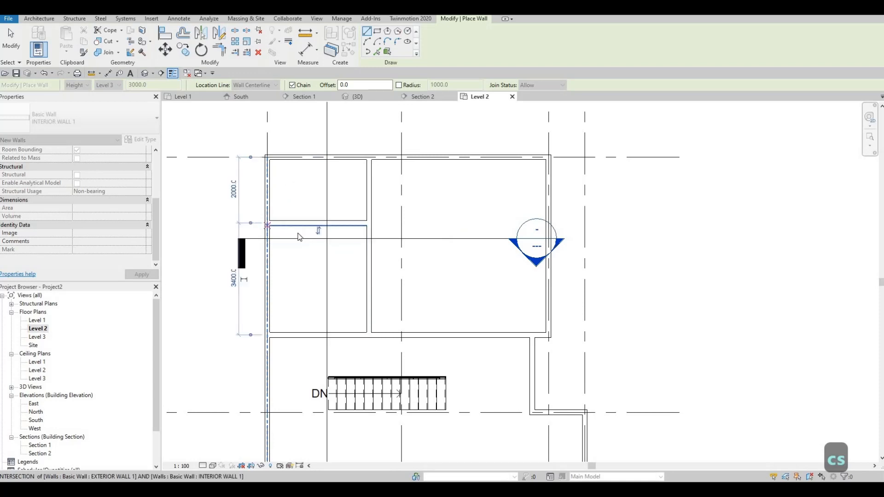
key("Escape")
key("Escape")
key("Escape")
- Set the distance between the new 3090 mm cross wall and the long partition to 3140 mm
left_click(285, 230)
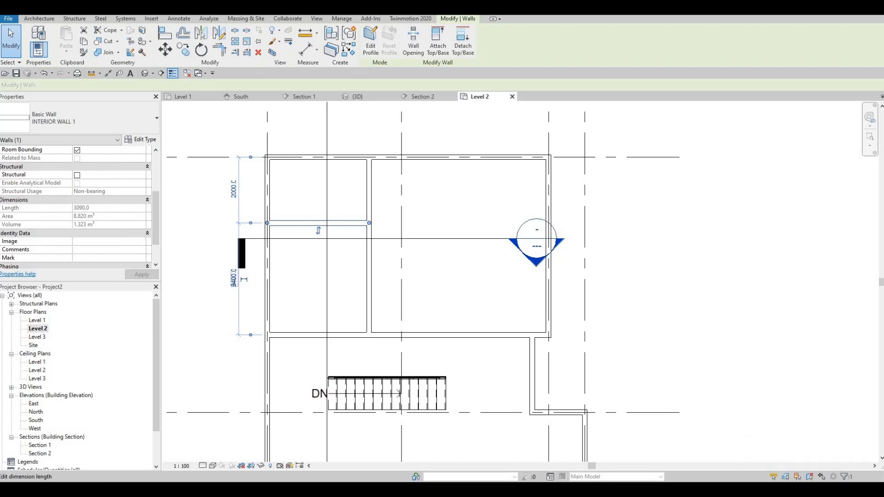
left_click(234, 281)
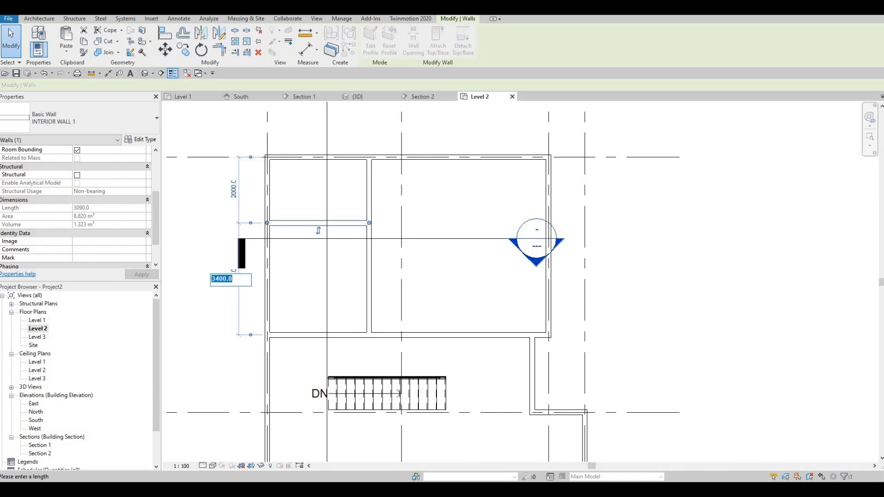
type("3140")
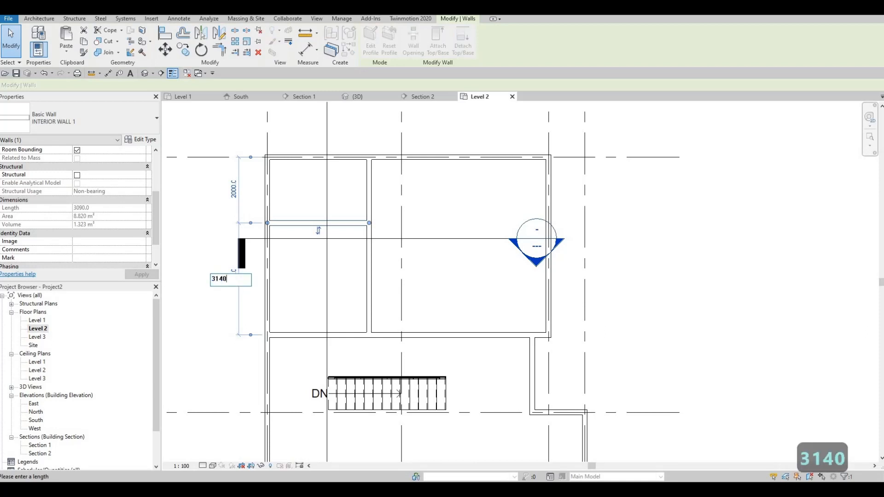
key("Return")
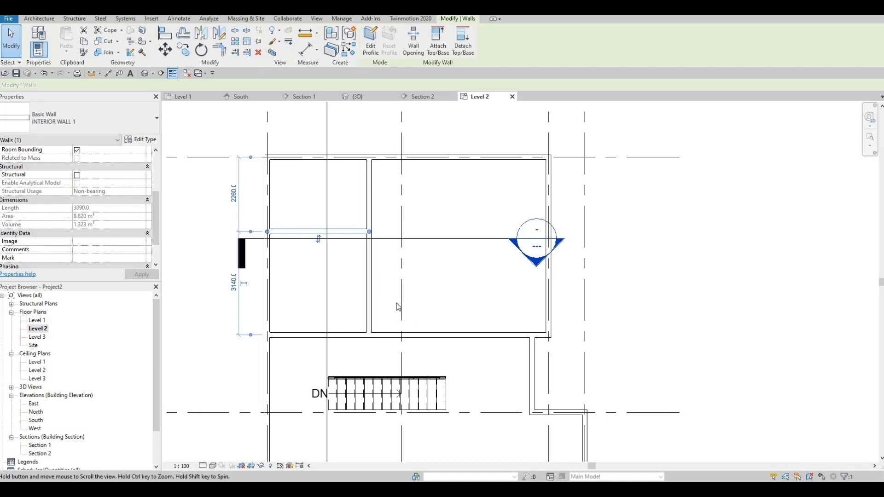
- Draw a matching interior wall perpendicular from the 3090 mm cross wall to the long partition, about 1200 mm from grid 1
middle_click_drag(399, 306, 397, 300)
middle_click_drag(255, 247, 252, 241)
key("F1")
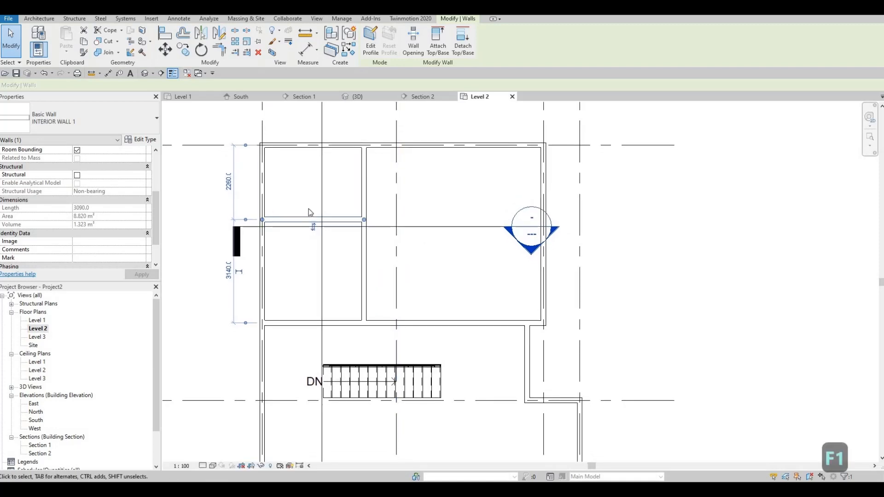
middle_click_drag(308, 217, 306, 221)
key("Escape")
left_click(300, 221)
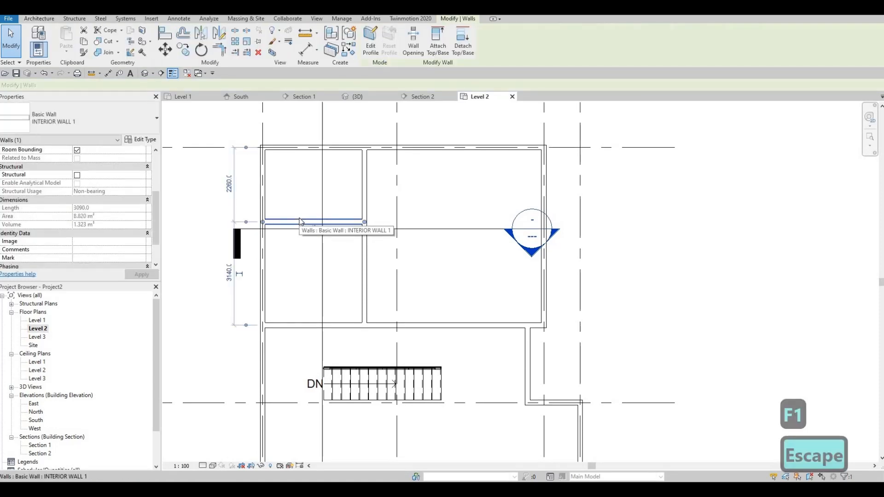
key("c")
key("s")
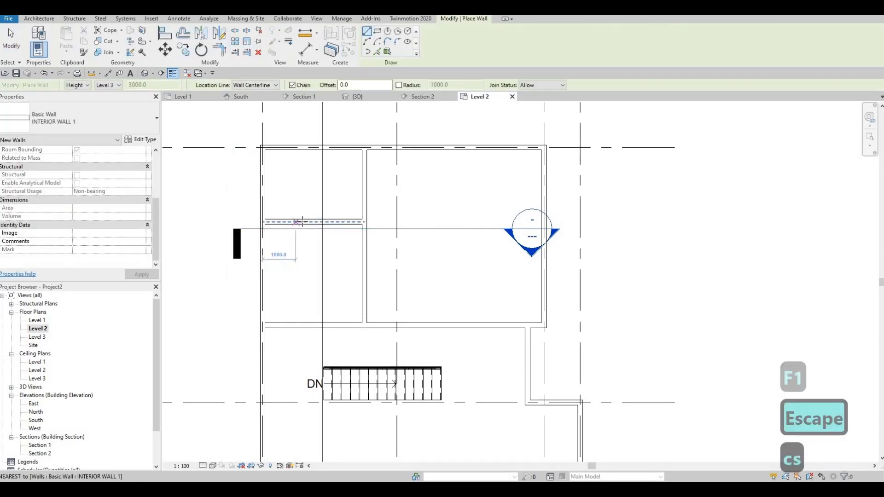
left_click(300, 222)
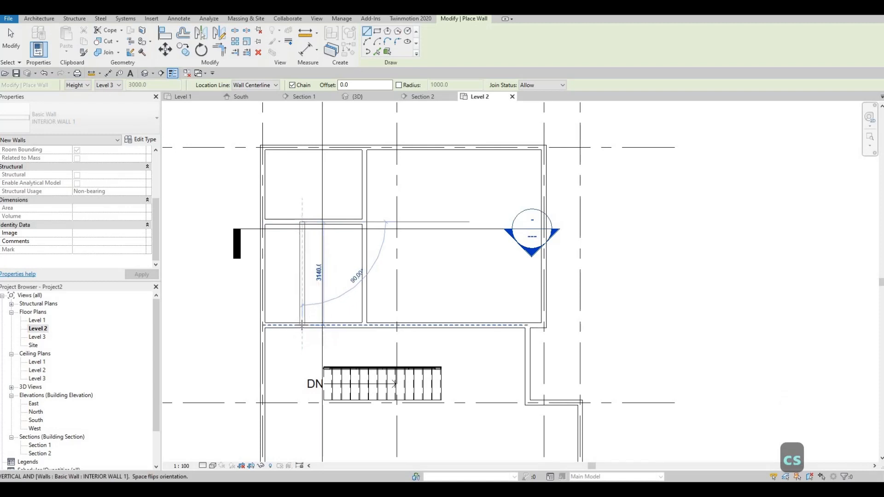
left_click(302, 323)
key("Escape")
key("Escape")
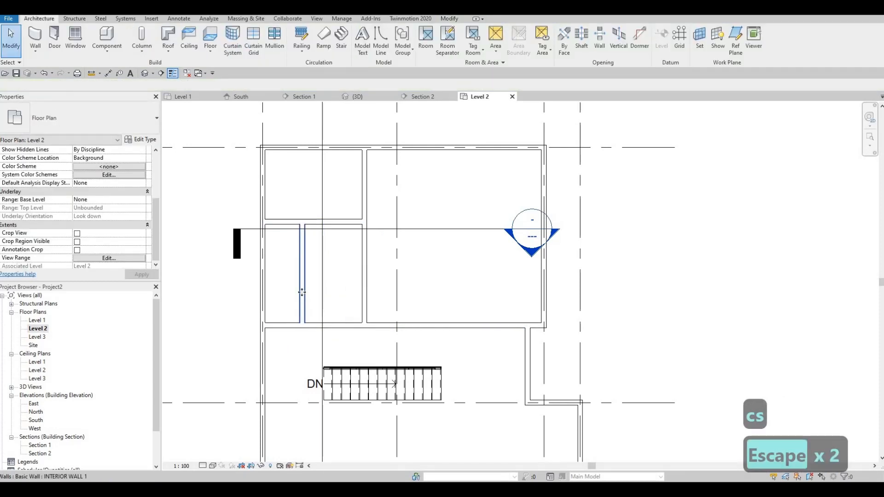
- Set the distance from grid 1 to the new 3140 mm long partition to 1340 mm
left_click(301, 292)
left_click(281, 350)
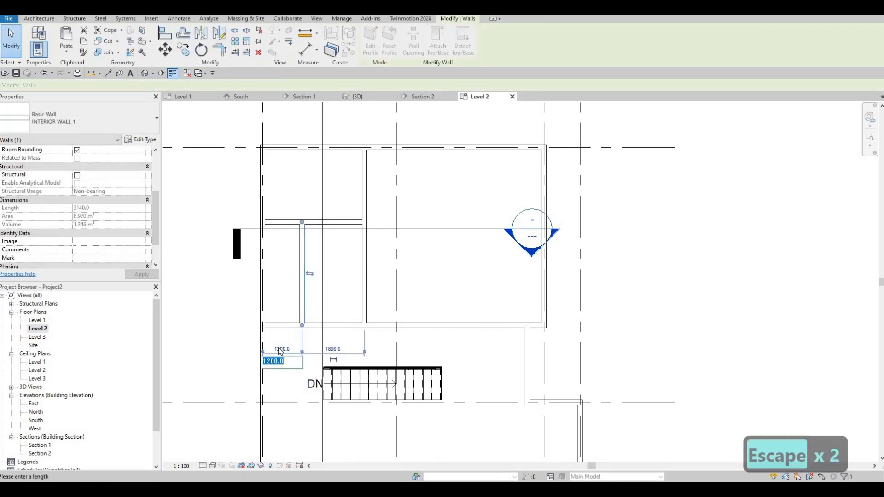
type("1340")
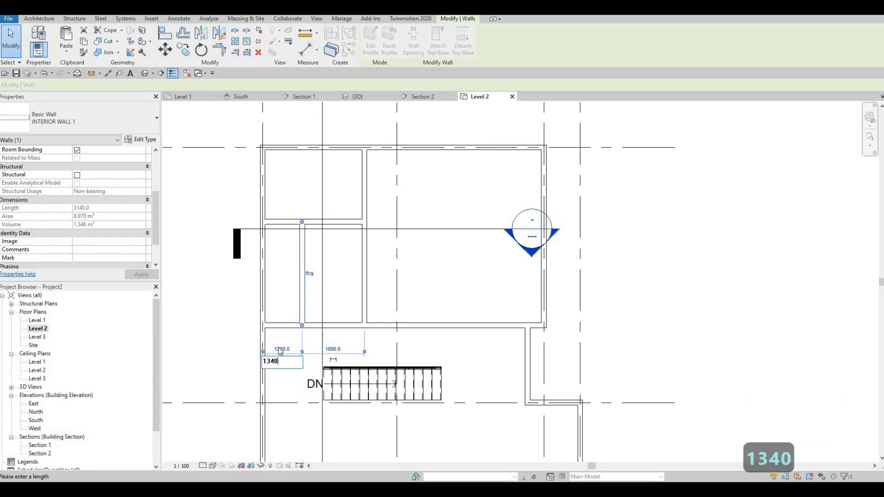
key("Return")
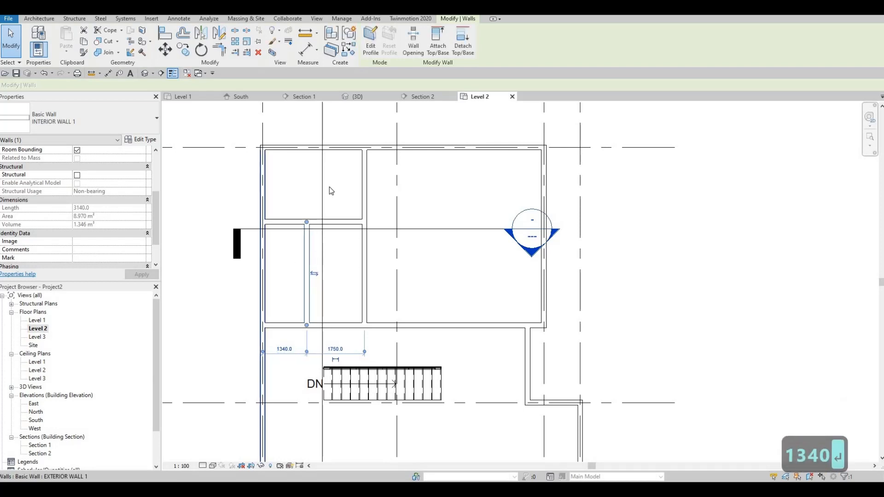
key("Escape")
- Draw a 1340 mm interior wall from the grid 1 exterior wall to that partition, about 1200 mm from the long partition
left_click(307, 261)
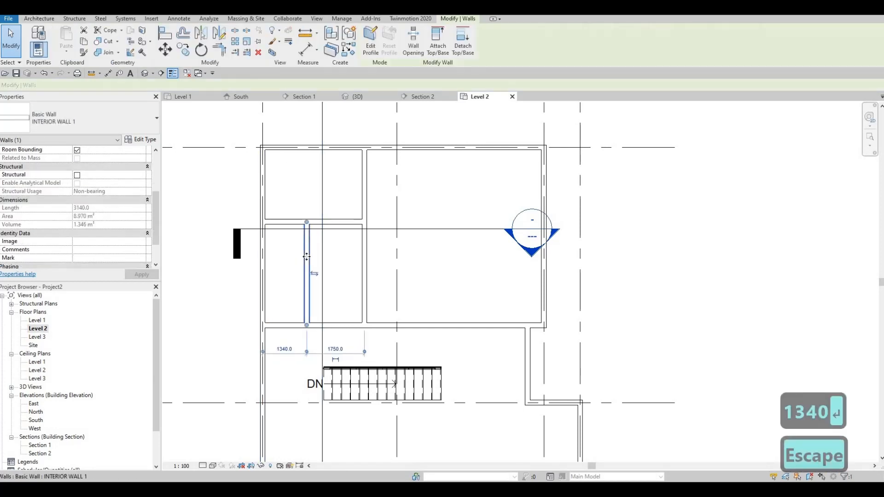
key("c")
key("s")
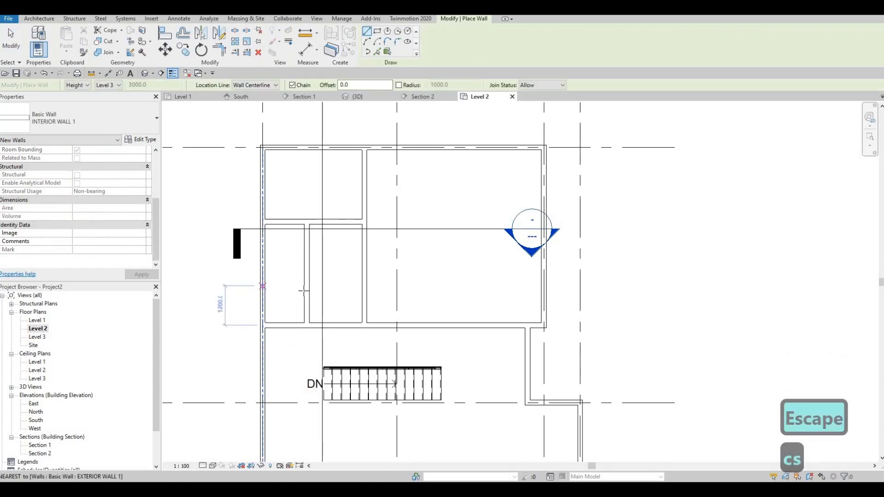
left_click(266, 286)
left_click(306, 286)
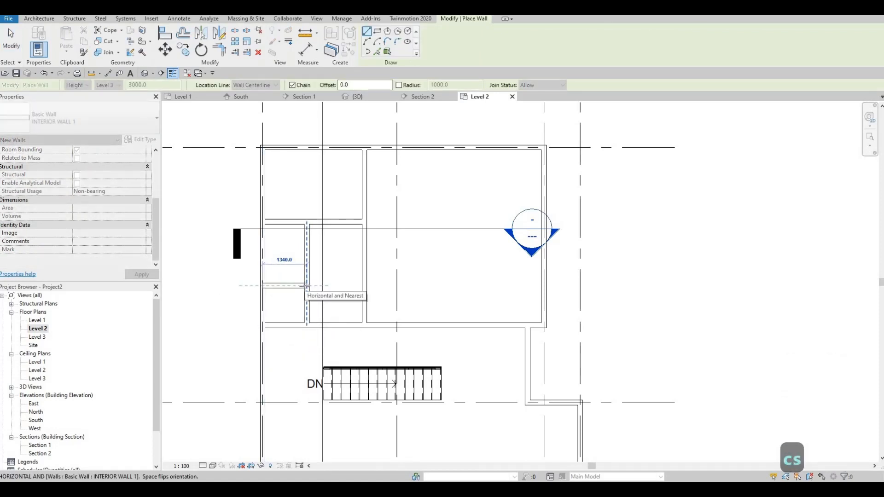
key("Escape")
key("Escape")
- Set the distance between the short 1340 mm wall and the long partition to 1240 mm, then deselect the wall
left_click(278, 286)
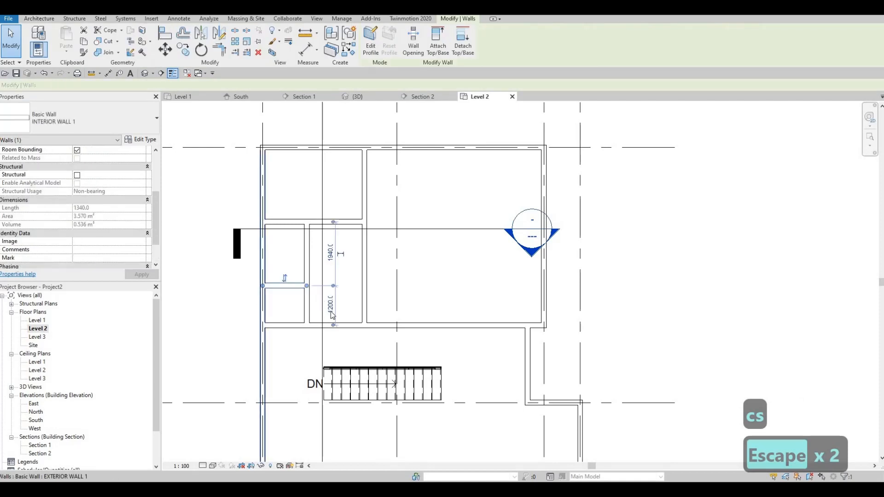
left_click(330, 305)
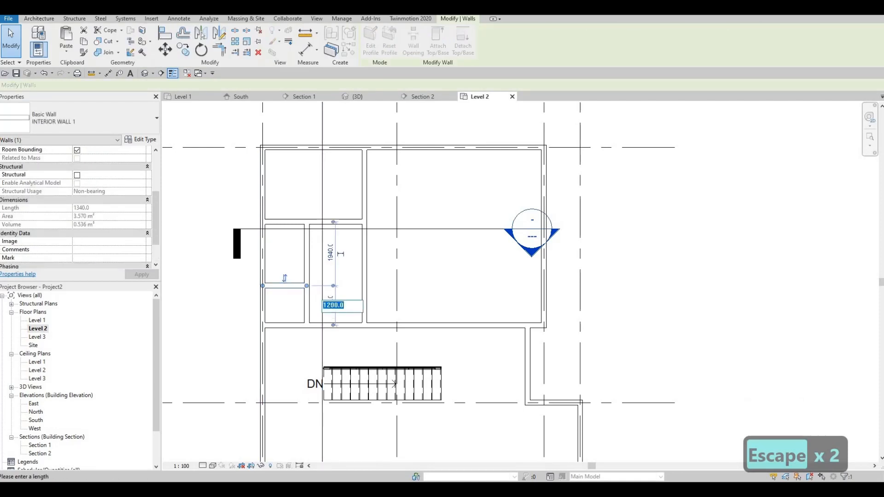
type("1240")
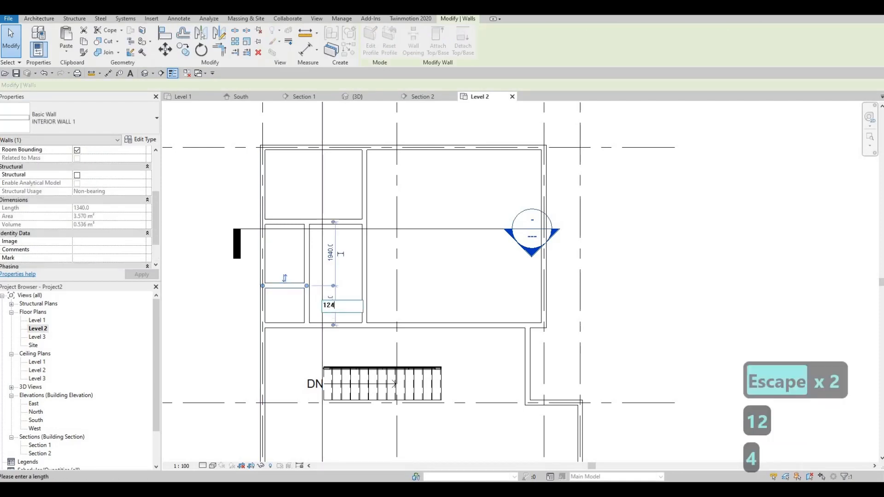
key("Return")
key("Escape")
key("Escape")
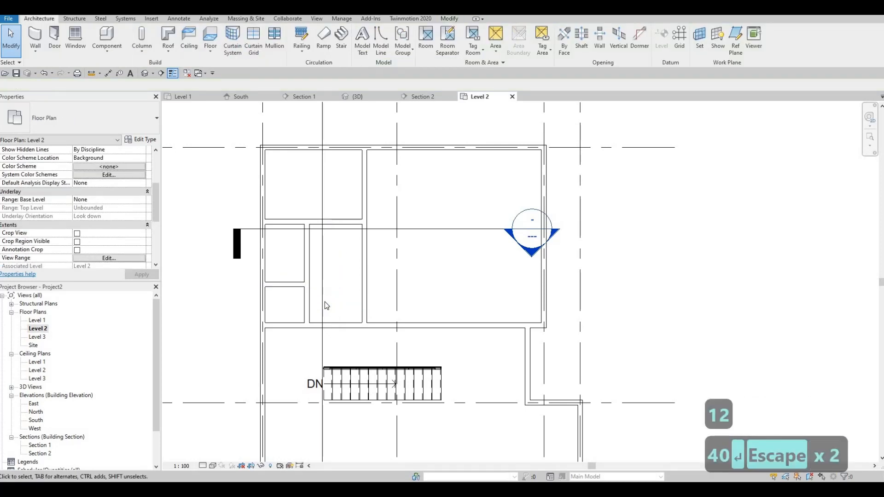
left_click(286, 221)
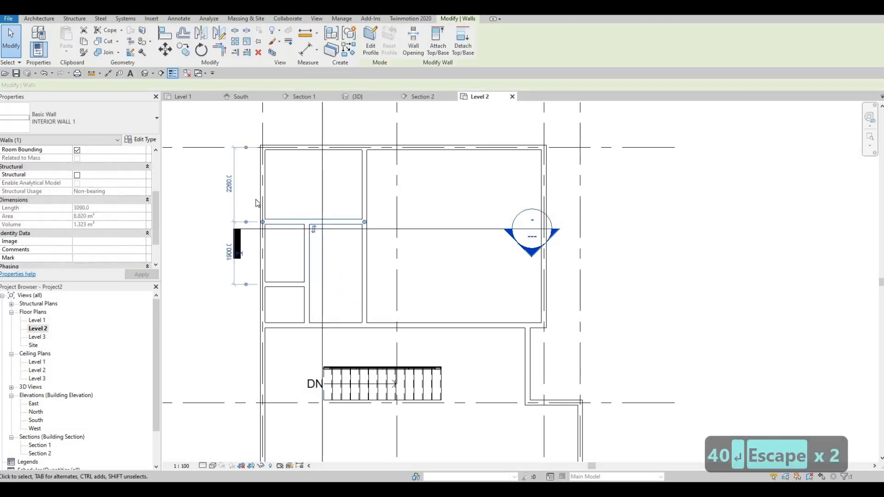
middle_click_drag(335, 261, 323, 245)
scroll(294, 258, "down", 1)
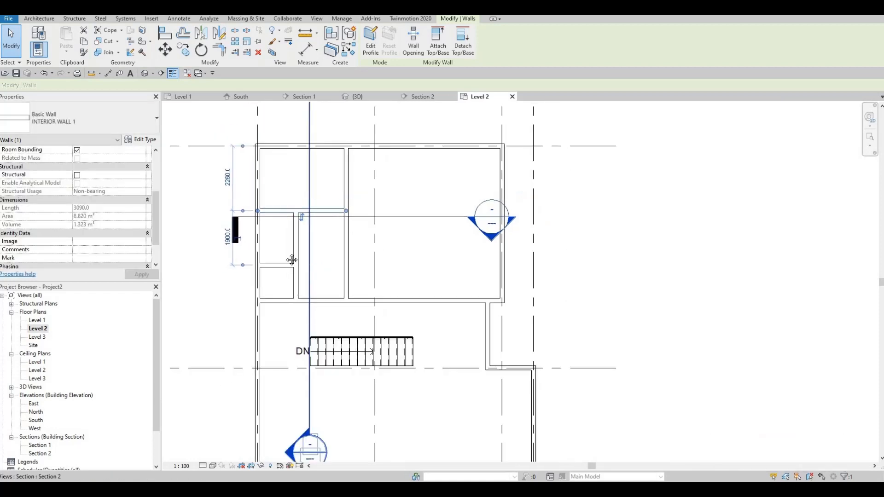
scroll(232, 237, "down", 1)
scroll(236, 232, "down", 1)
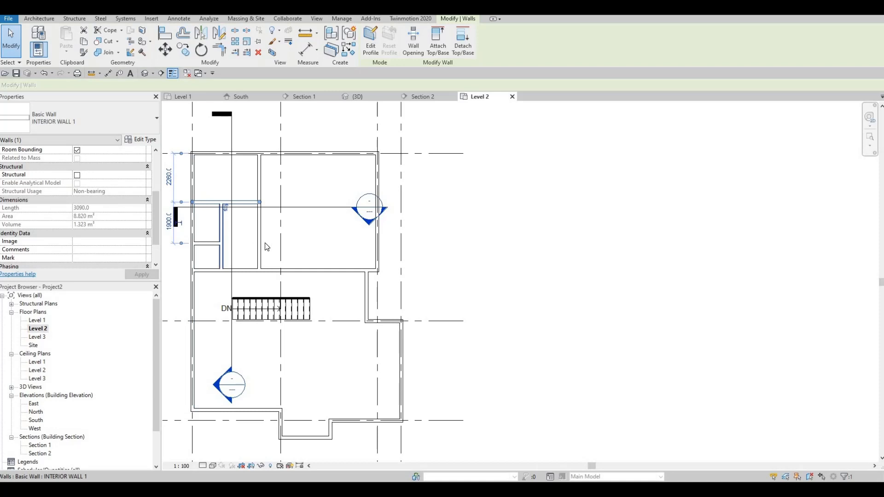
- Draw an interior wall about 5100 mm long on grid B, from the grid 1 exterior wall along the stair
middle_click_drag(272, 240, 344, 247)
scroll(345, 253, "down", 1)
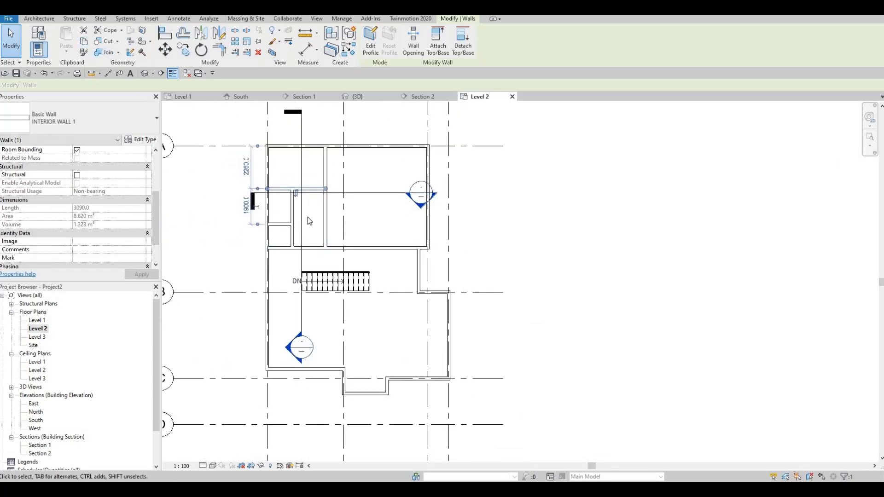
key("c")
key("s")
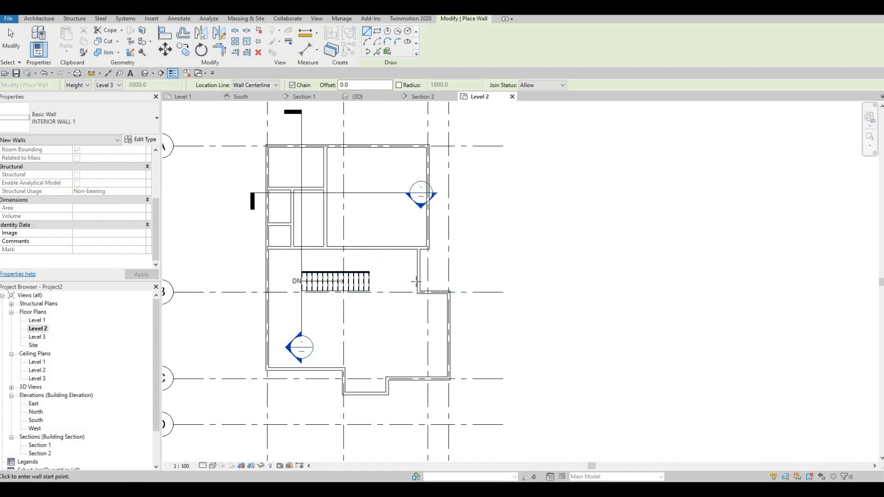
scroll(401, 299, "up", 5)
middle_click_drag(365, 301, 370, 290)
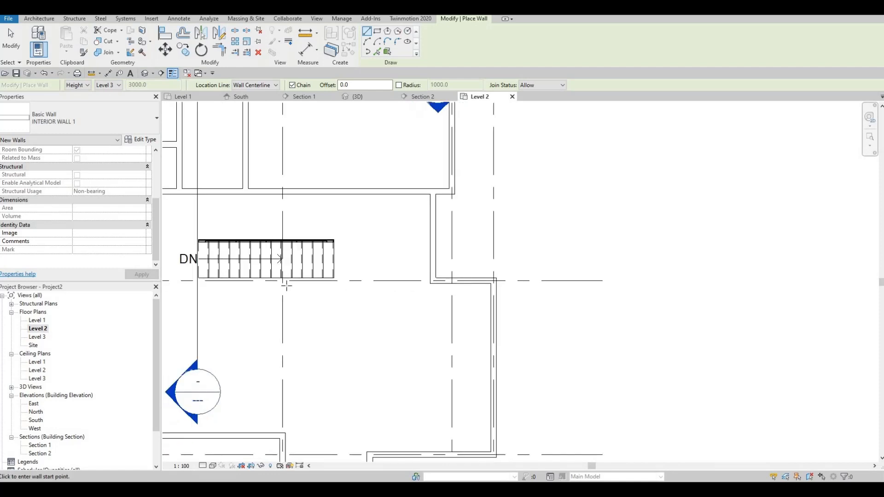
middle_click_drag(286, 286, 288, 284)
scroll(201, 281, "up", 3)
scroll(200, 280, "up", 3)
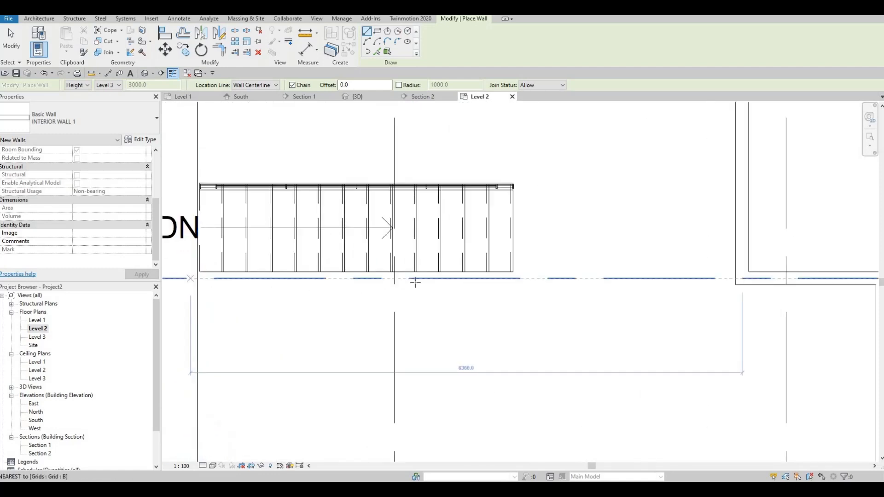
scroll(205, 279, "down", 4)
middle_click_drag(205, 280, 376, 283)
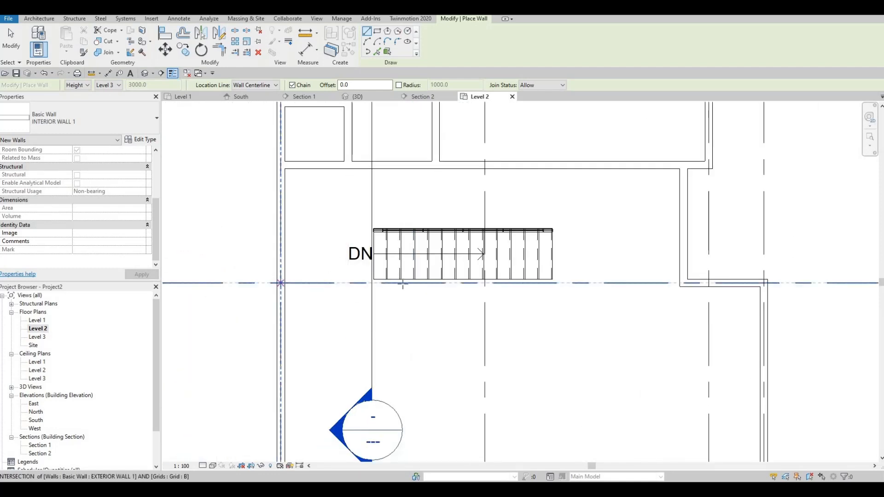
left_click(280, 283)
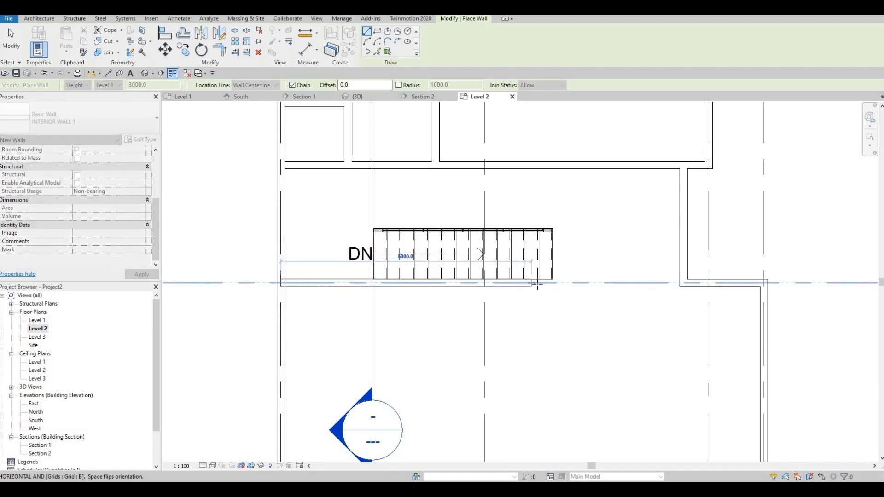
left_click(536, 284)
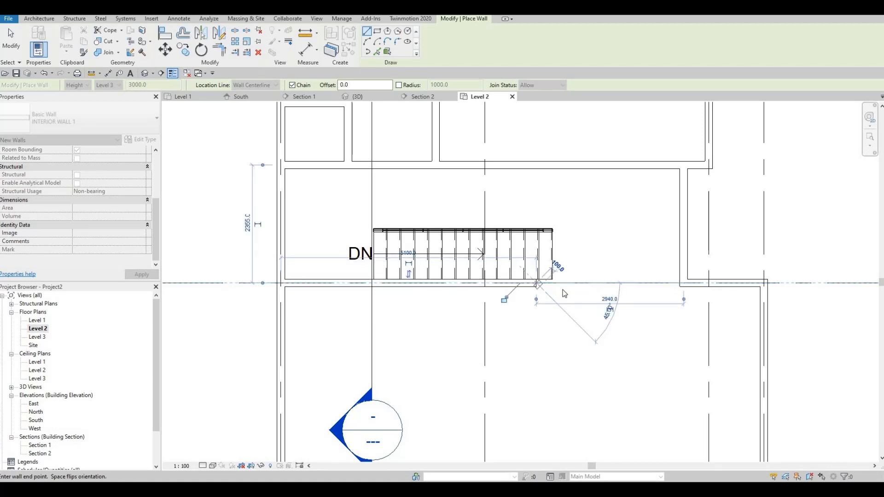
key("Escape")
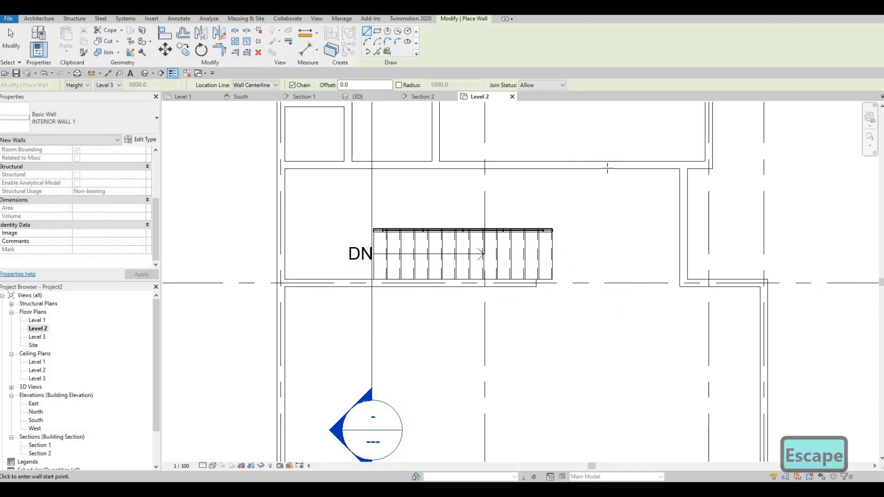
key("Escape")
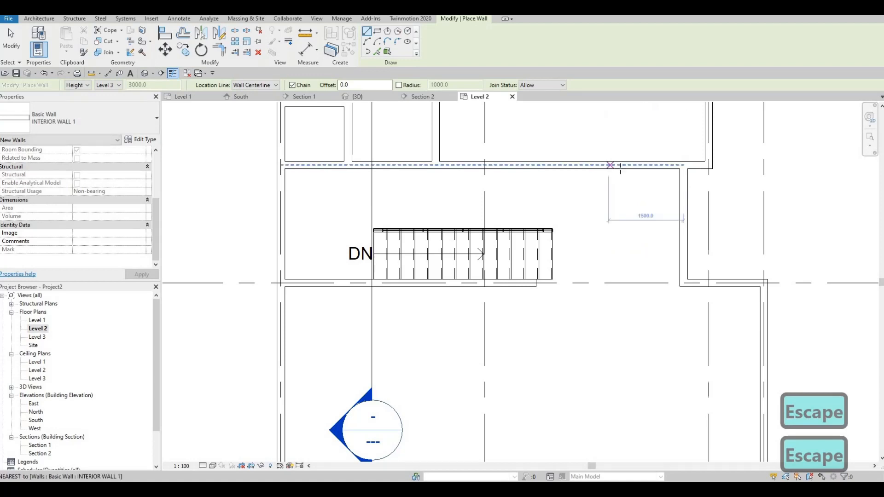
- Draw a perpendicular interior wall about 2675 mm long from the partition above the stair past grid B, about 1300 mm from the exterior wall
left_click(621, 169)
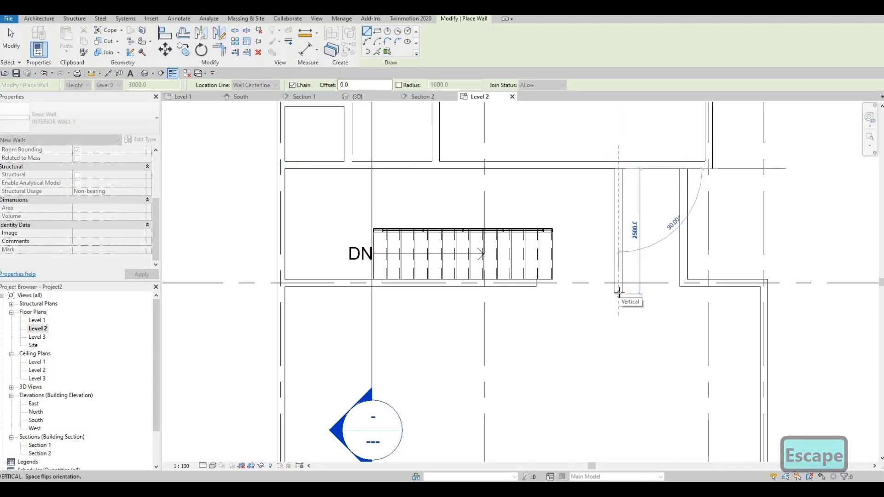
left_click(619, 300)
key("Escape")
key("Escape")
key("Escape")
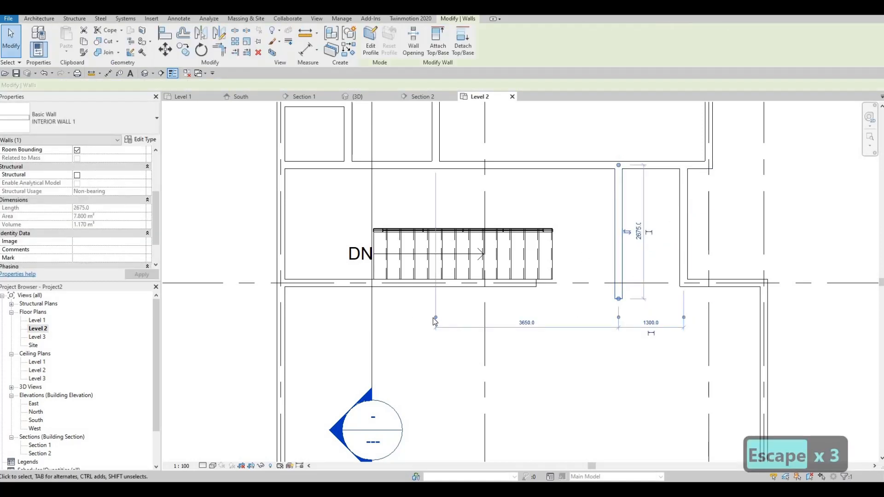
- Reference the new wall's temporary dimension to the stair's end and set that distance to 1300 mm
left_click_drag(438, 320, 562, 273)
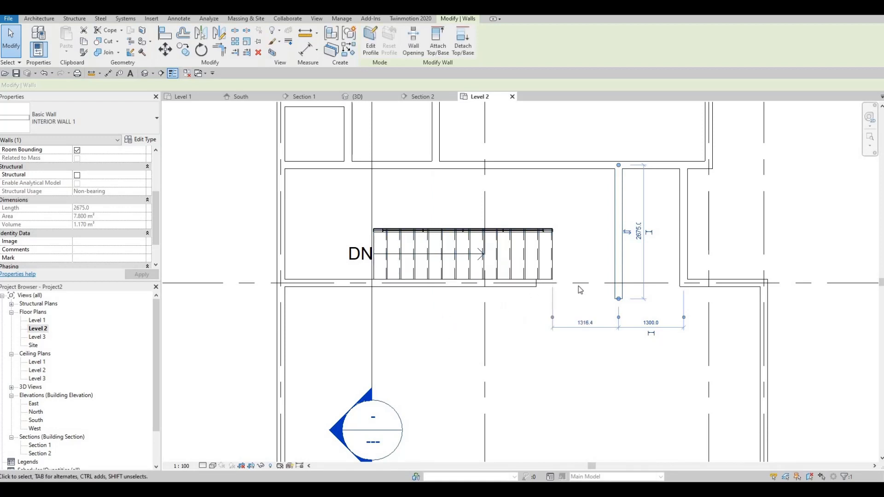
left_click(586, 323)
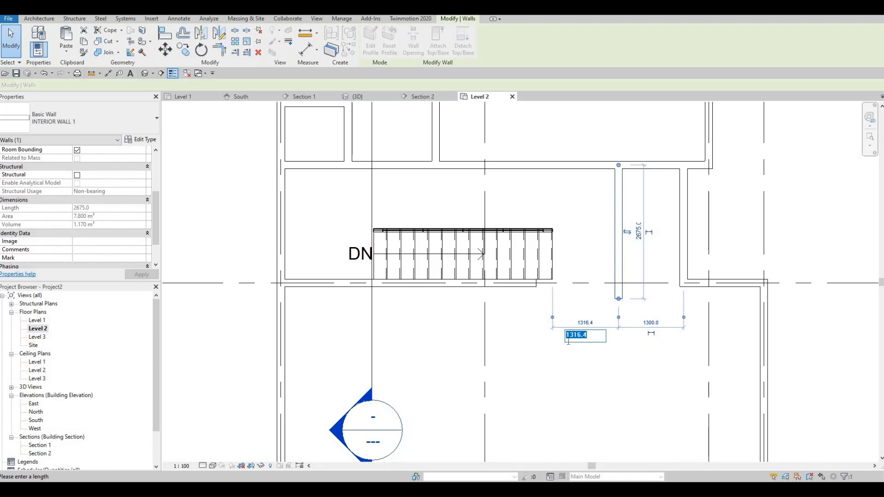
type("1300")
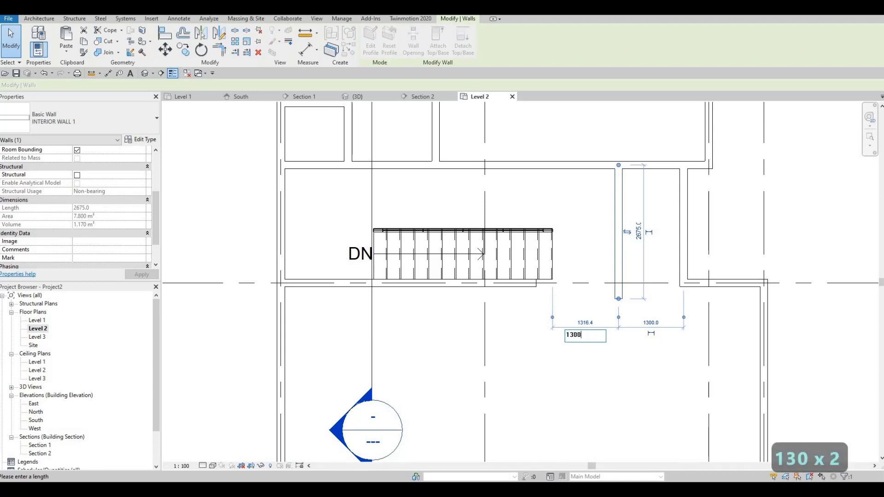
key("Return")
key("Escape")
key("Escape")
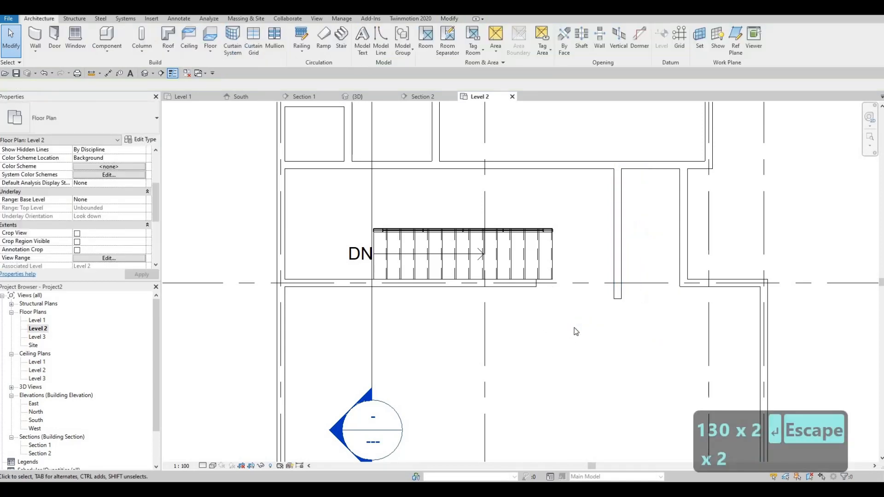
- Set the distance from the stair's end to the 2675 mm wall to 1200 mm
left_click(618, 263)
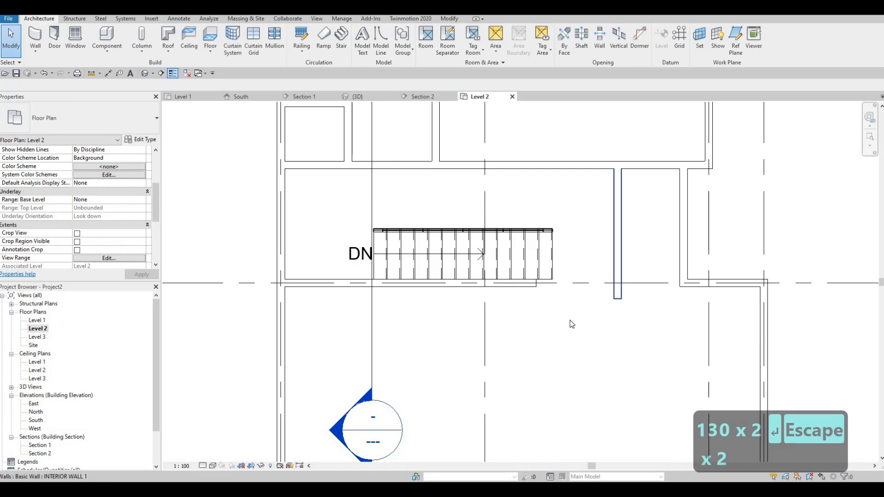
left_click(582, 320)
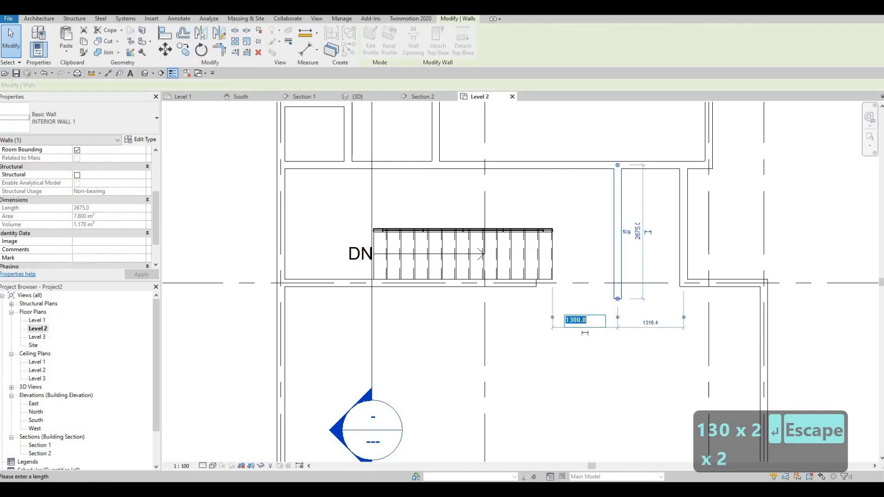
type("1200")
key("Return")
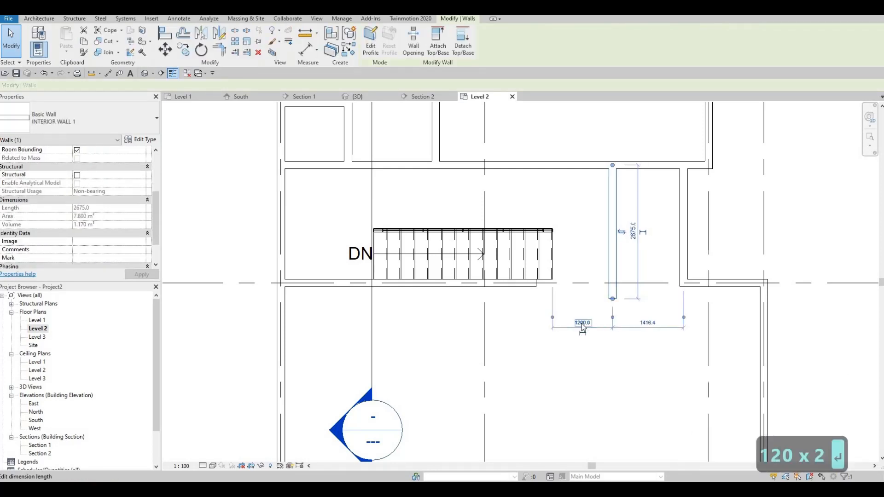
- Draw an interior wall along grid B from the exterior wall corner to the 2675 mm wall
middle_click_drag(585, 326, 570, 308)
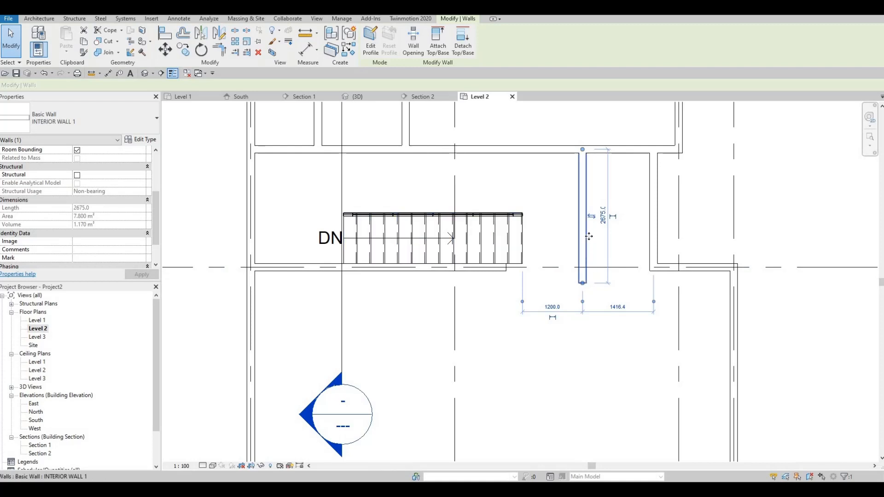
key("w")
key("a")
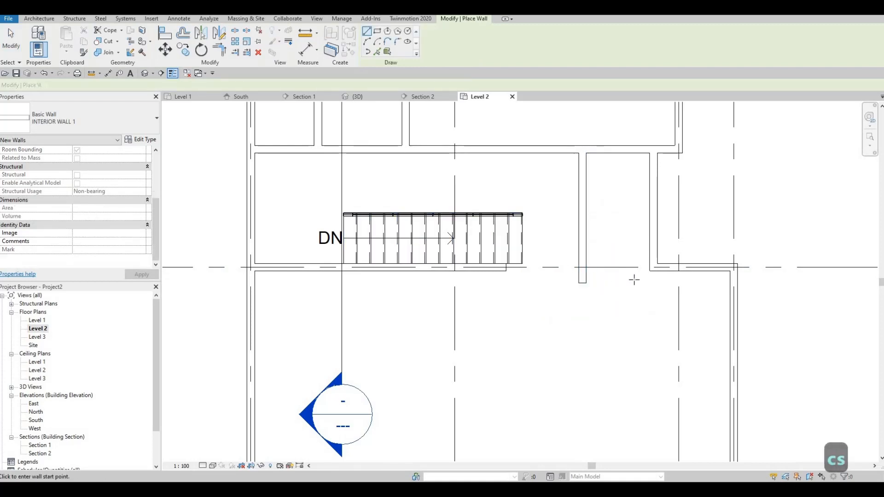
scroll(656, 265, "up", 2)
left_click(655, 266)
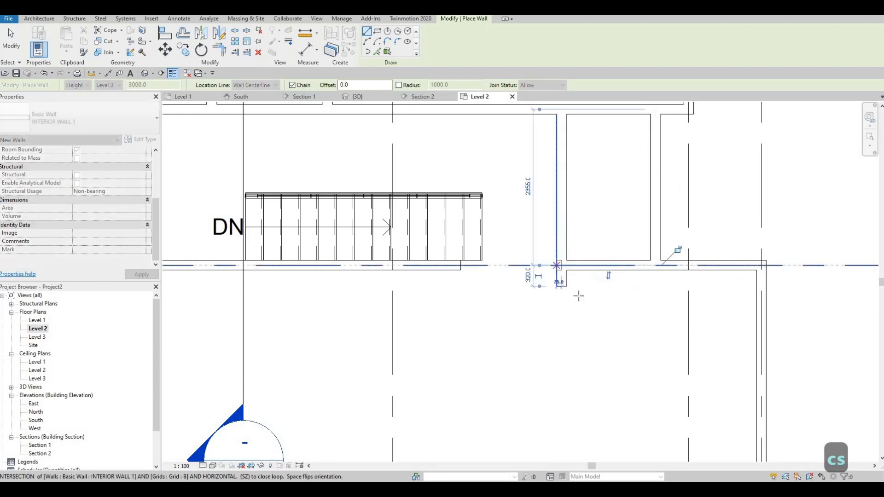
key("Escape")
key("Escape")
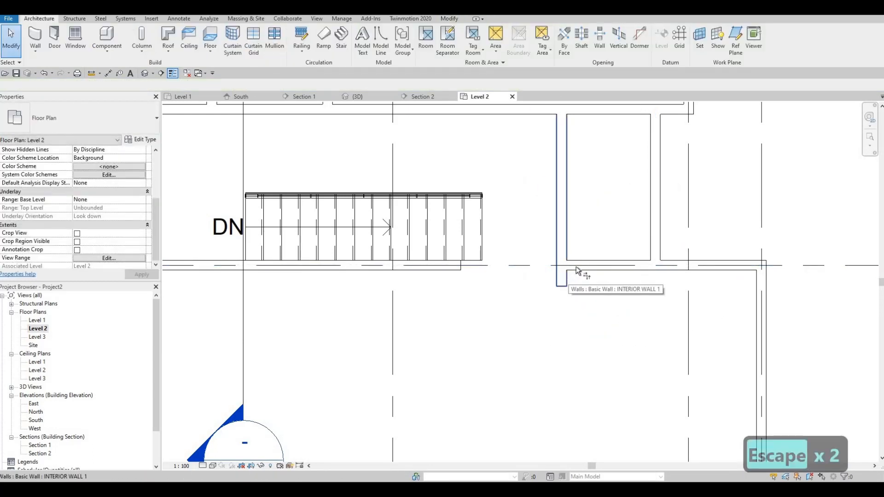
- Trim the 2675 mm wall to a corner with the new grid B wall, removing its overhang
key("t")
key("r")
left_click(566, 244)
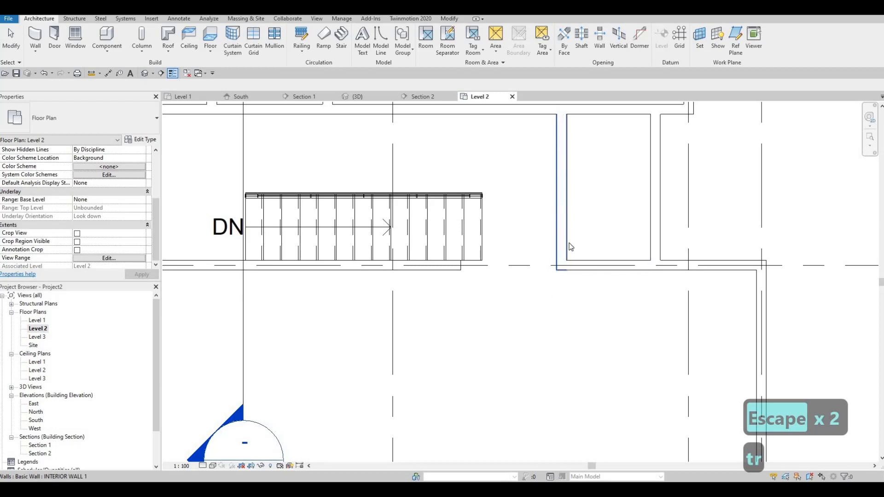
scroll(599, 277, "down", 2)
key("Escape")
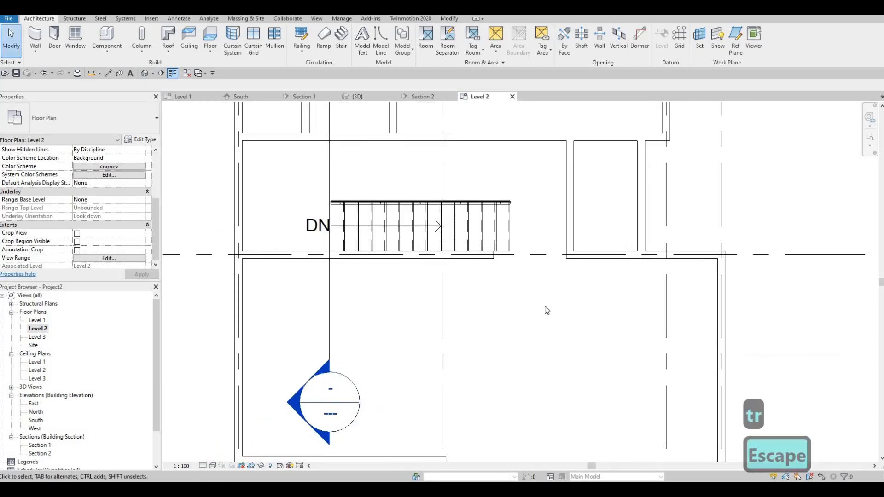
- Draw two interior walls boxing off the small room's corner at the trimmed walls, about 775 mm wide and 800 mm deep
left_click(36, 37)
scroll(607, 214, "up", 1)
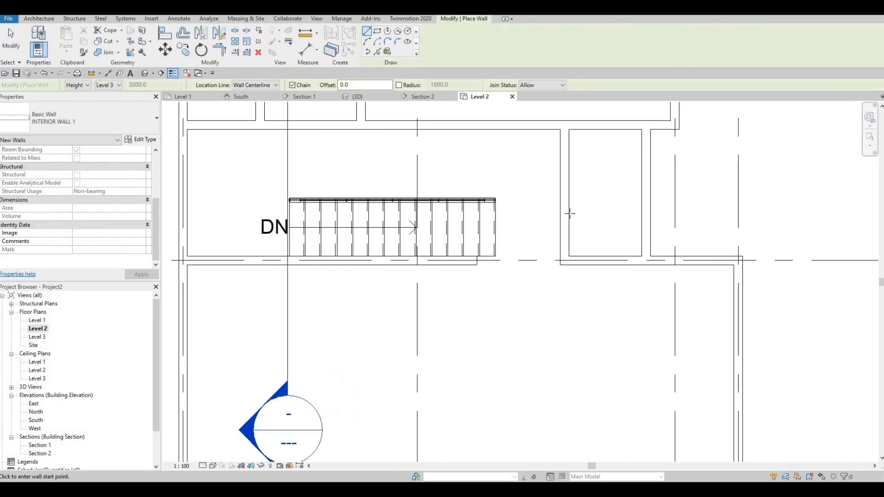
left_click(599, 216)
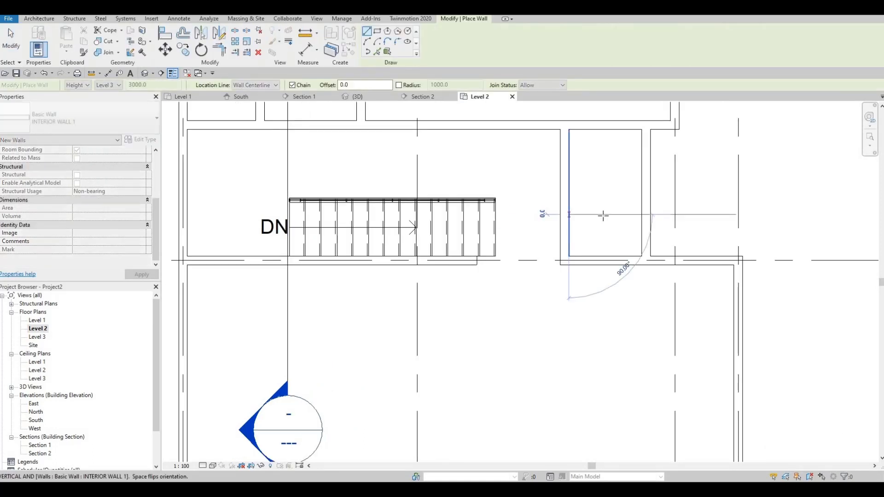
left_click(607, 239)
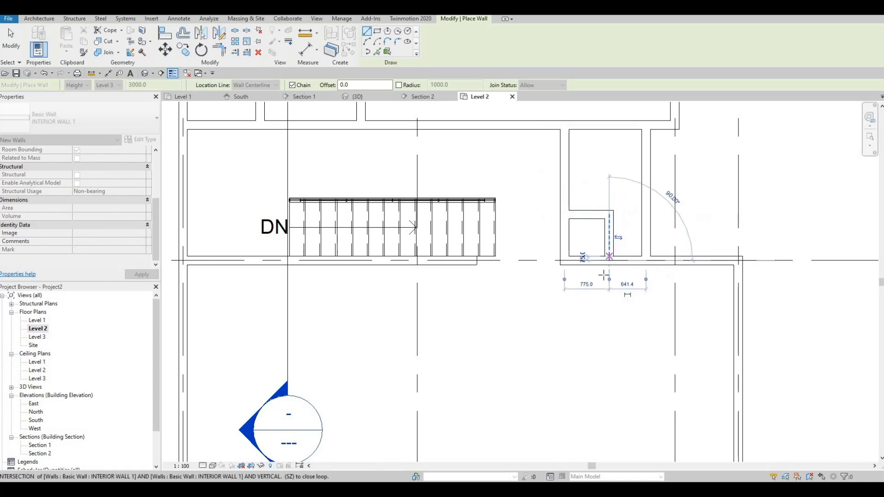
left_click(604, 275)
key("Escape")
key("Escape")
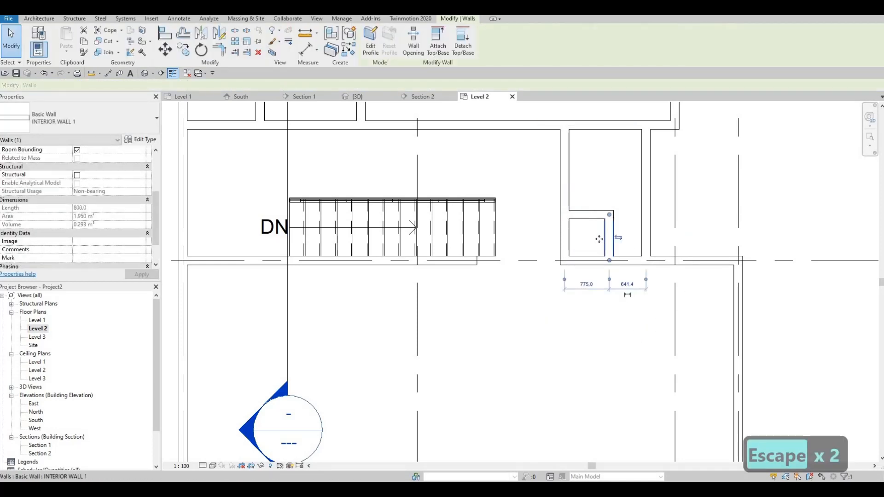
- Set the distance between the box's 800 mm side wall and the parallel trimmed partition to 600 mm
left_click(579, 284)
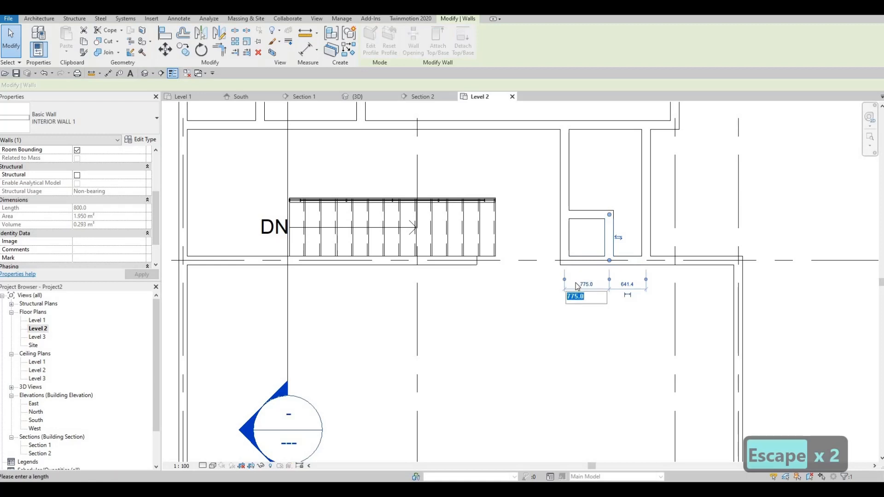
type("600")
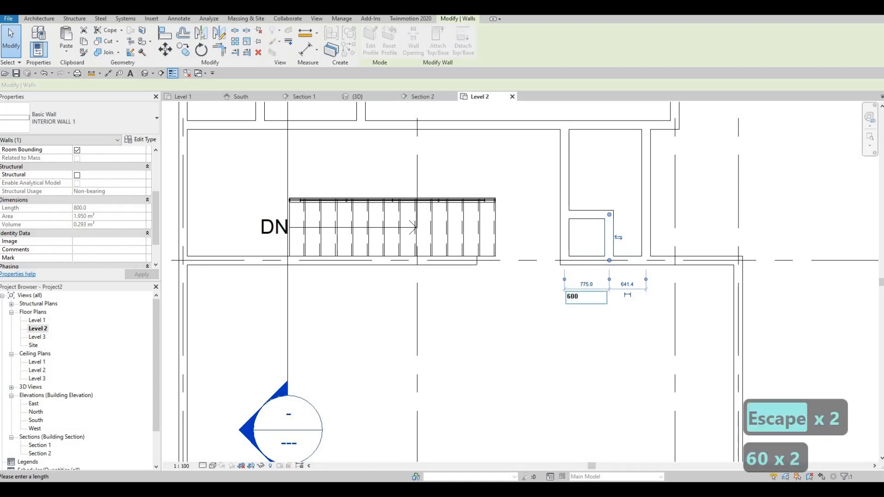
type(".")
key("BackSpace")
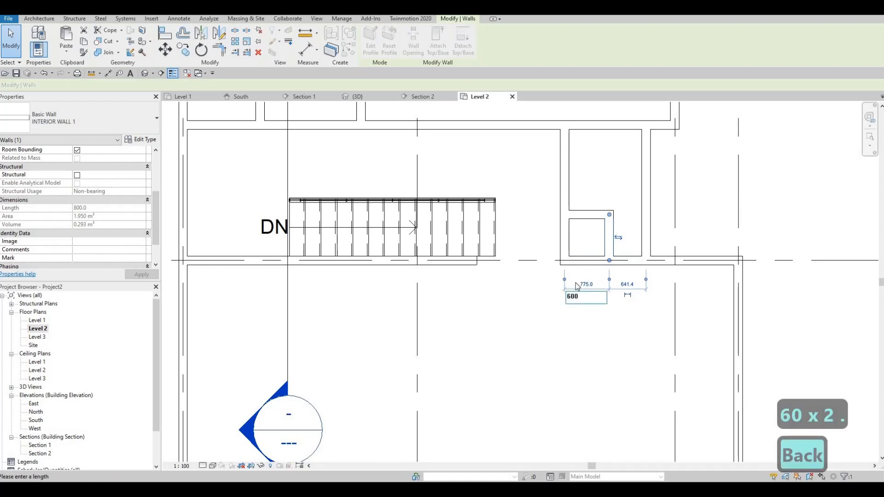
key("Return")
key("Escape")
key("Escape")
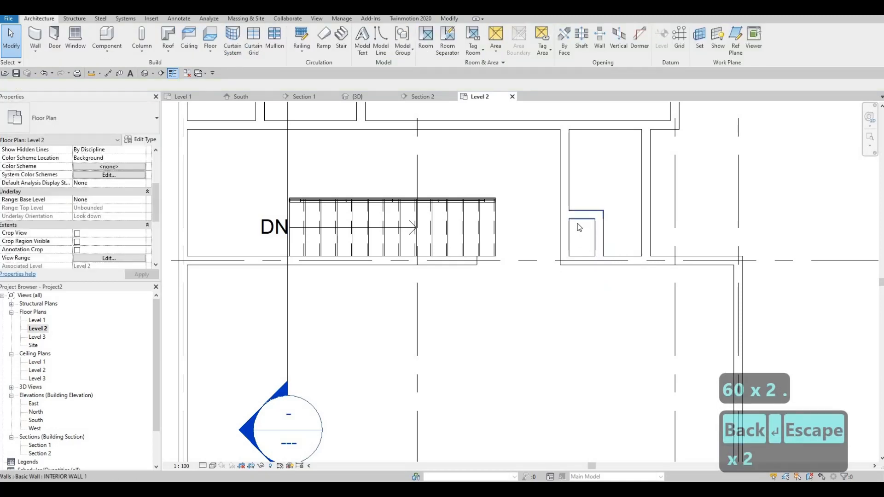
- Set the distance between the box's other wall and the grid B wall to 600 mm, then deselect it
left_click(578, 225)
left_click(623, 237)
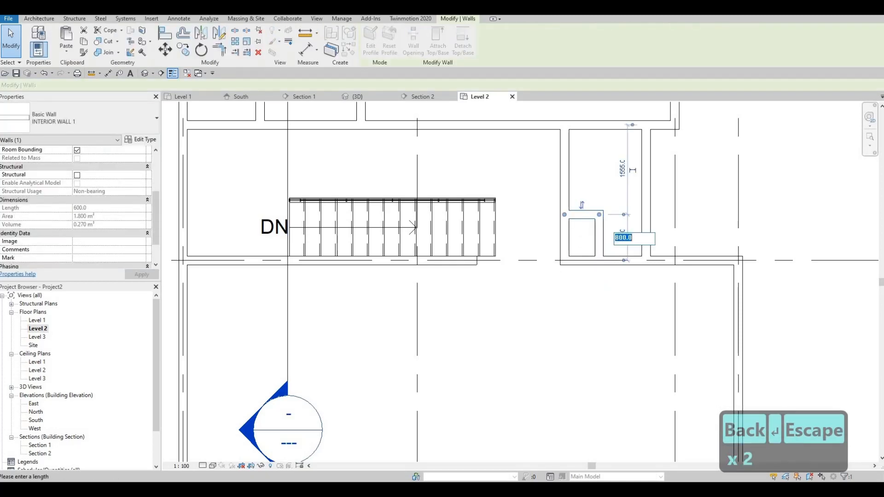
type("600")
key("Return")
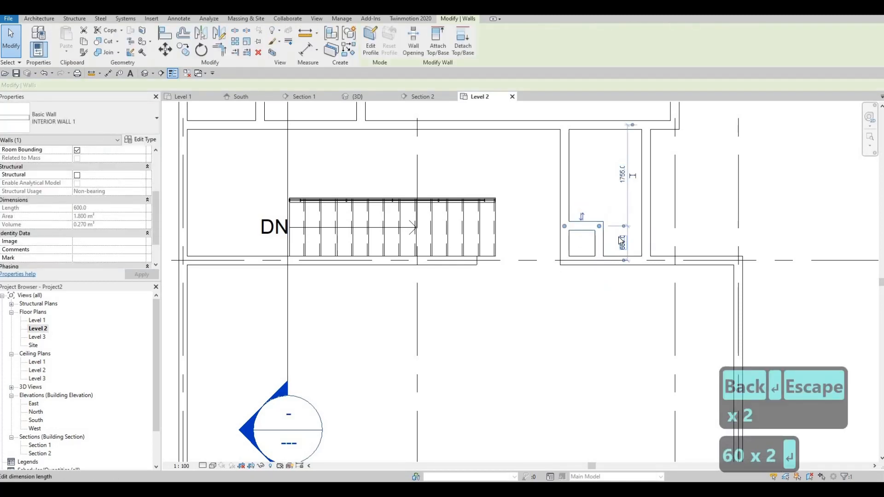
key("Escape")
key("Escape")
scroll(594, 277, "down", 4)
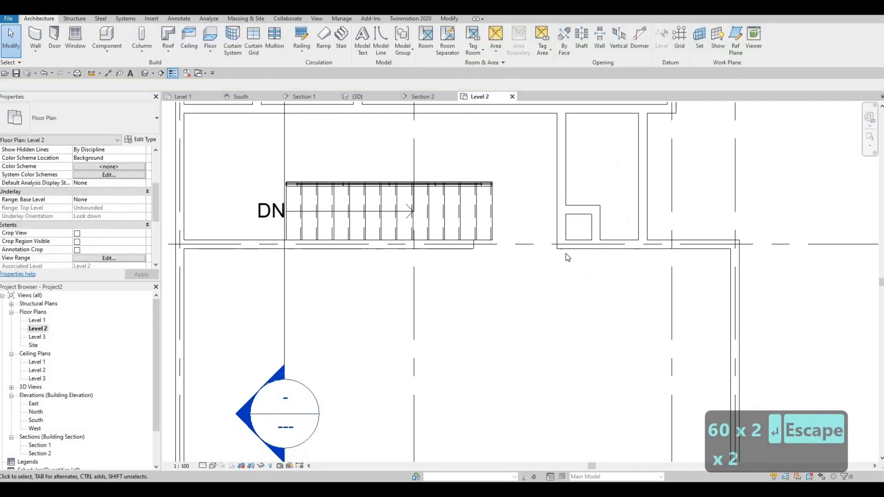
scroll(570, 264, "up", 3)
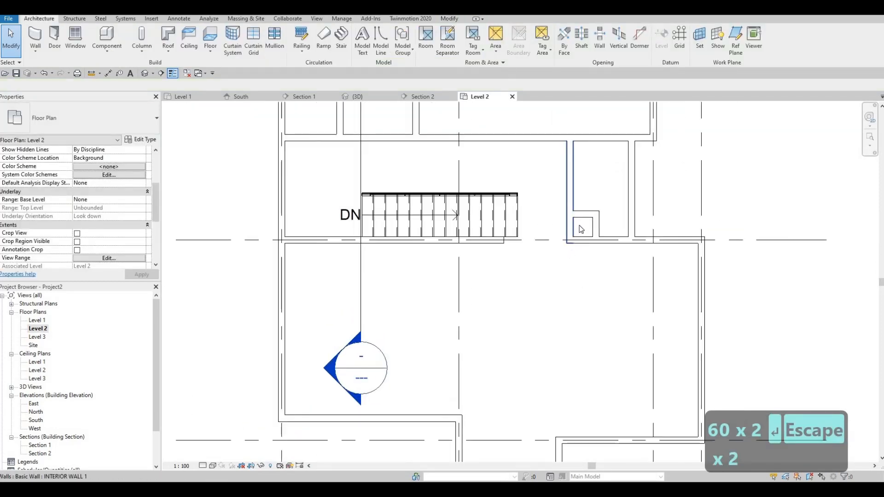
left_click(600, 234)
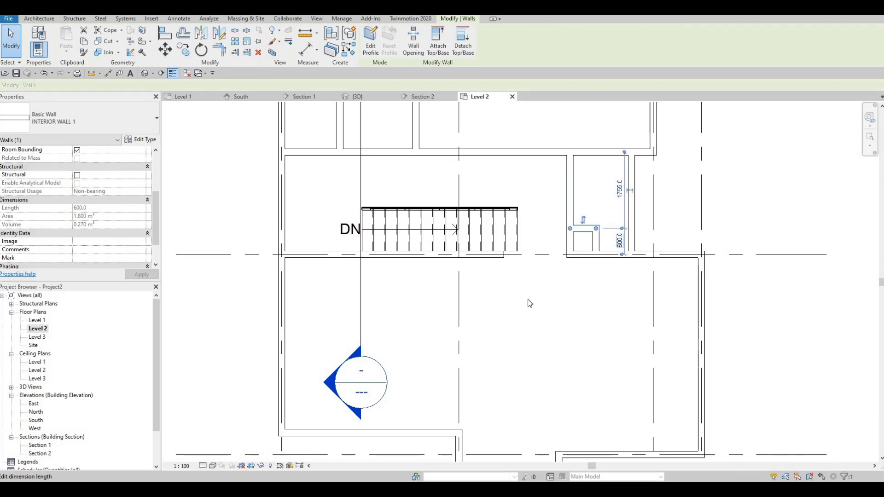
key("Escape")
scroll(513, 313, "down", 2)
scroll(519, 306, "up", 2)
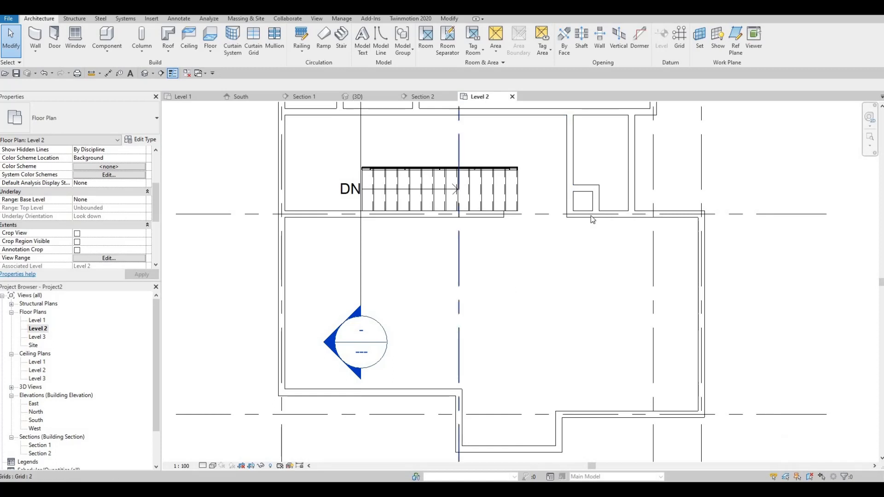
left_click(571, 207)
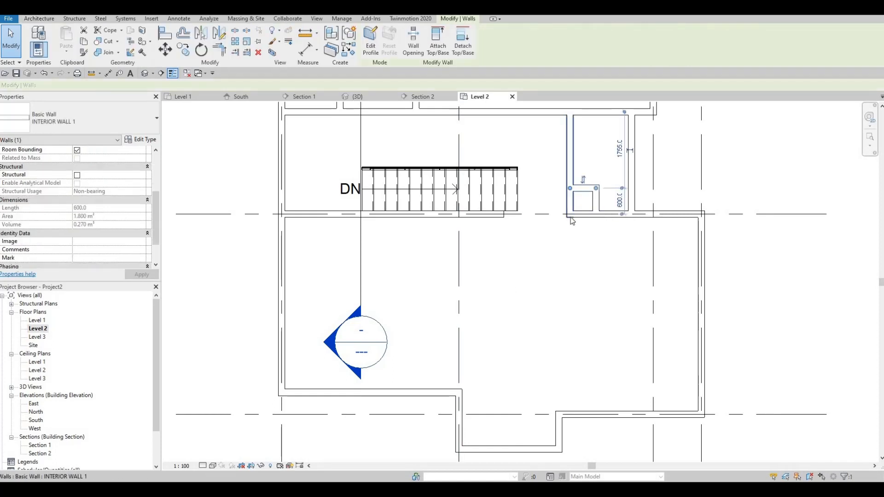
key("Escape")
left_click(571, 216)
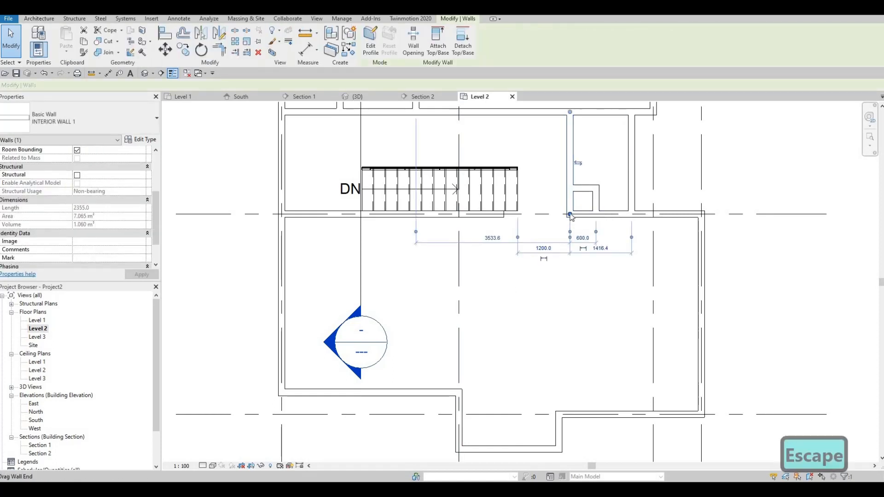
left_click_drag(569, 235, 571, 250)
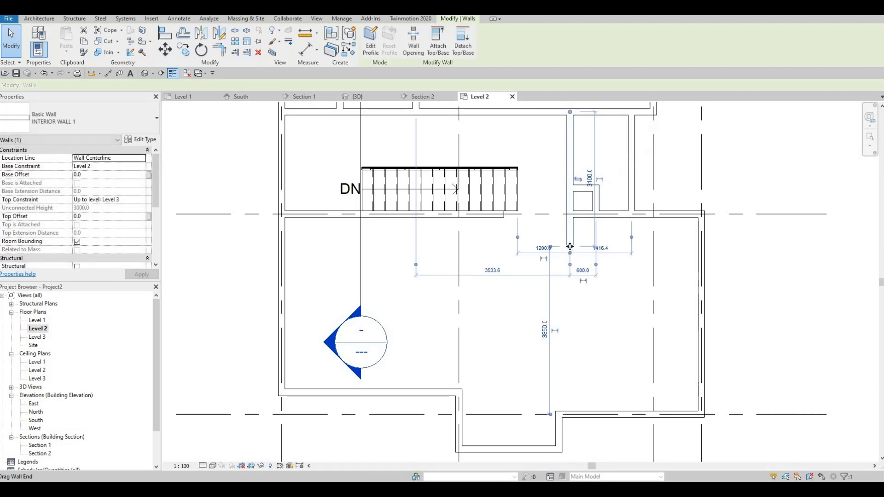
key("ctrl+z")
left_click(571, 174)
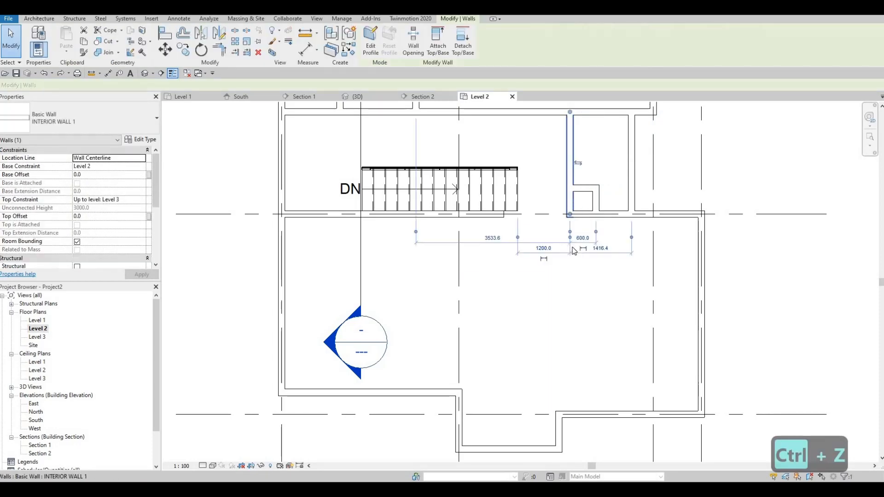
scroll(570, 212, "up", 1)
key("Escape")
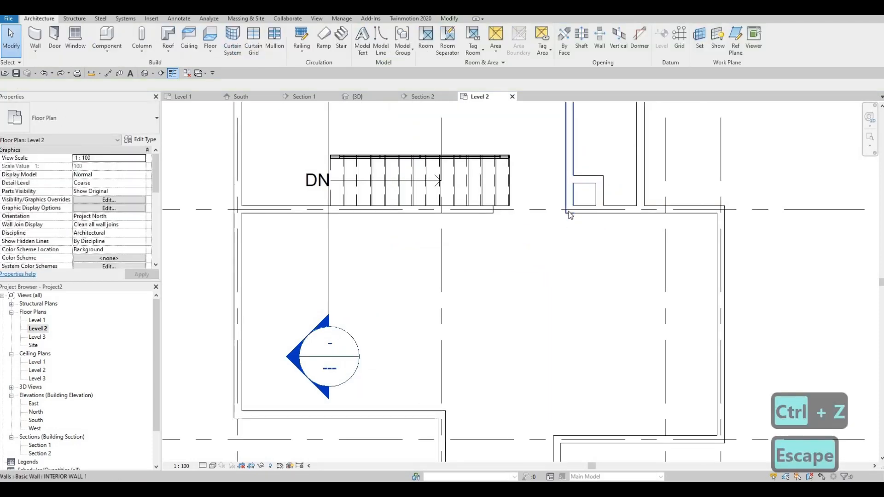
- Extend the partition beside the small box past grid B to about 3200 mm long and draw two interior walls closing a recess about 1525 by 845 mm
left_click(569, 210)
left_click_drag(569, 211, 569, 253)
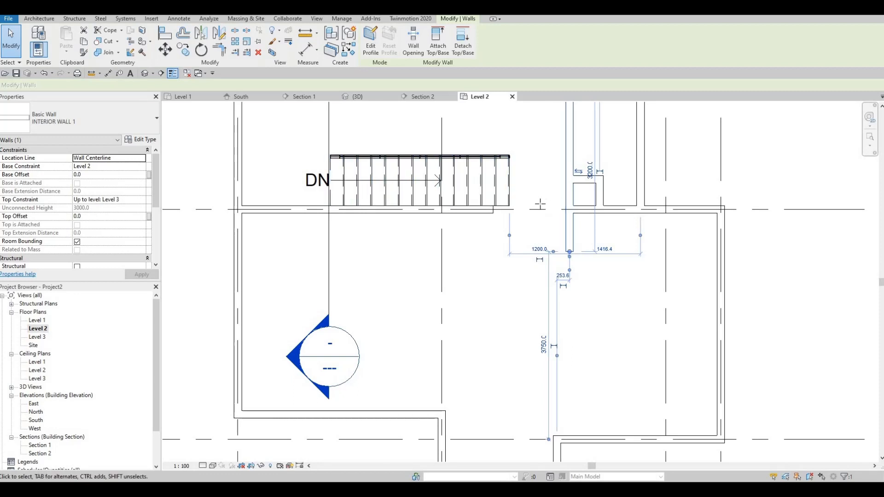
key("c")
key("s")
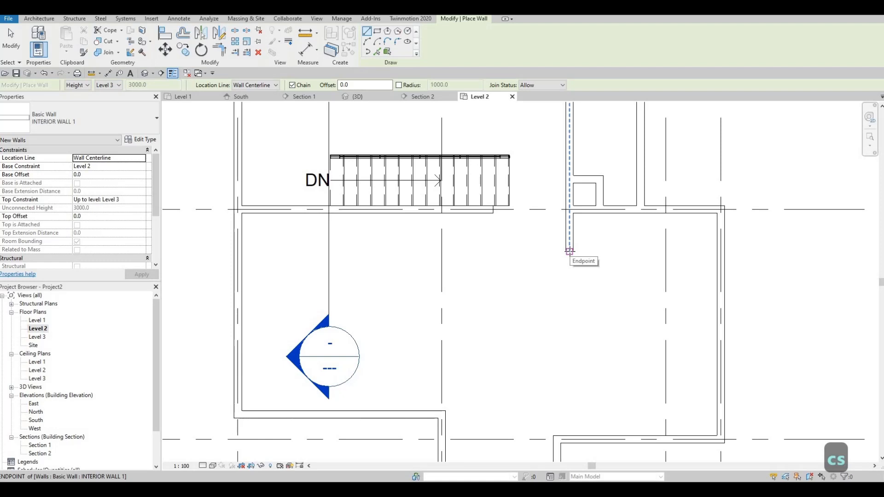
left_click(569, 251)
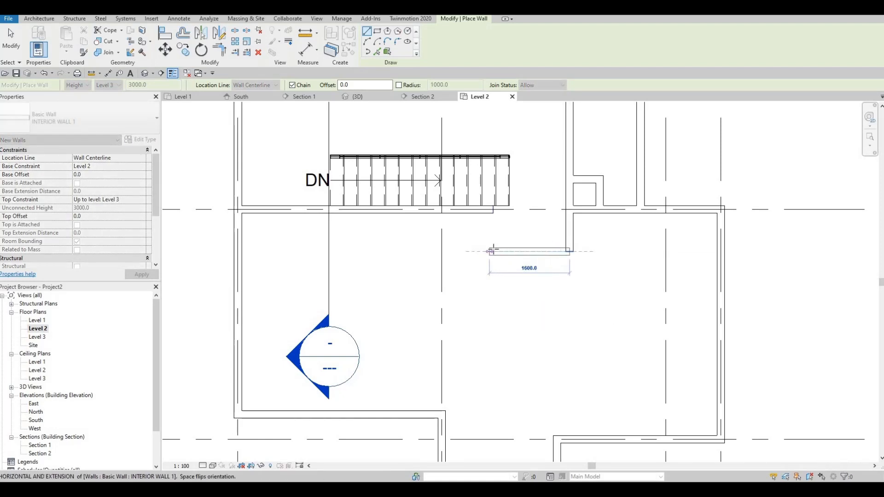
left_click(492, 251)
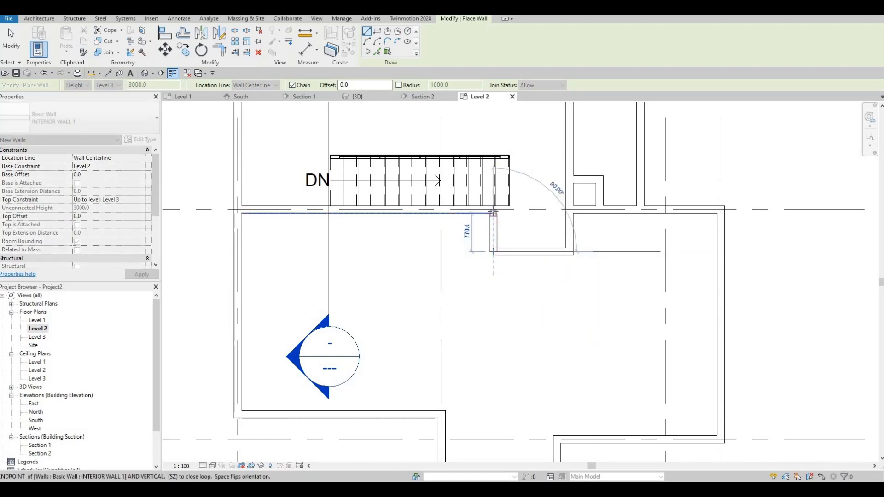
left_click(493, 213)
key("Escape")
key("Escape")
key("Escape")
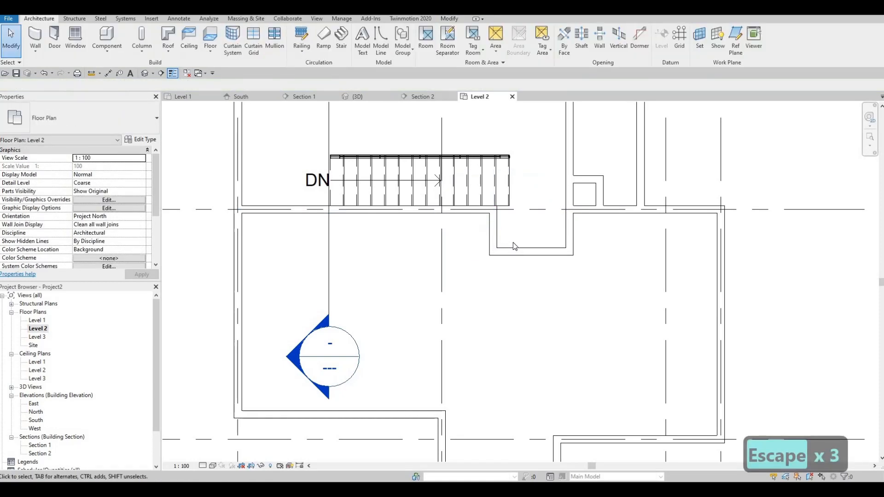
- Move the recess's side wall below the stair end to about 1200 mm from grid 2
middle_click_drag(514, 246, 496, 235)
scroll(497, 233, "up", 2)
key("Escape")
left_click(460, 228)
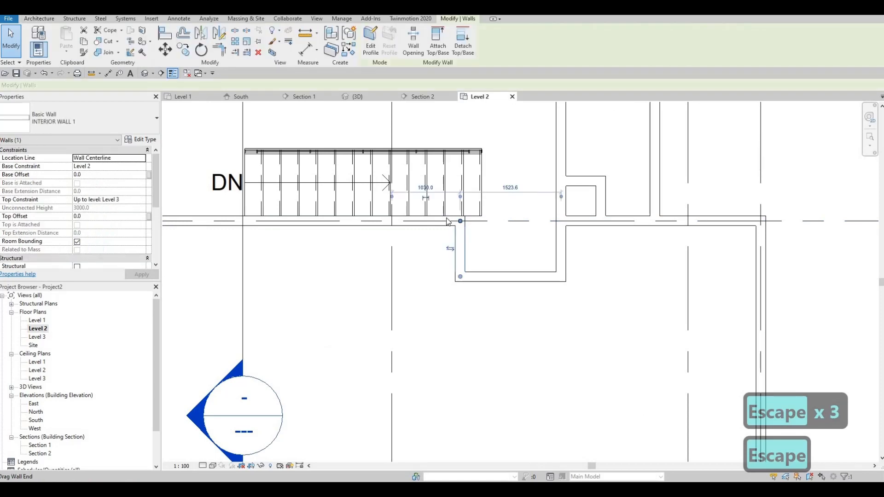
key("Escape")
left_click(449, 222)
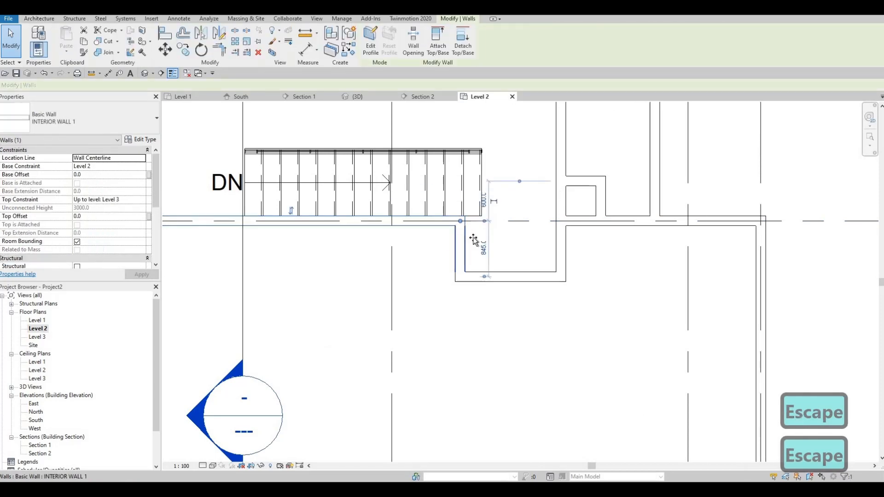
left_click_drag(474, 239, 482, 217)
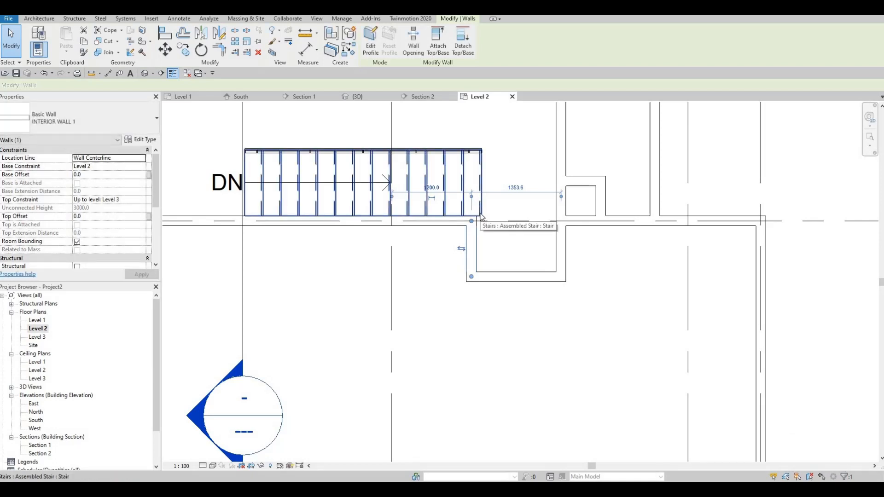
key("c")
key("s")
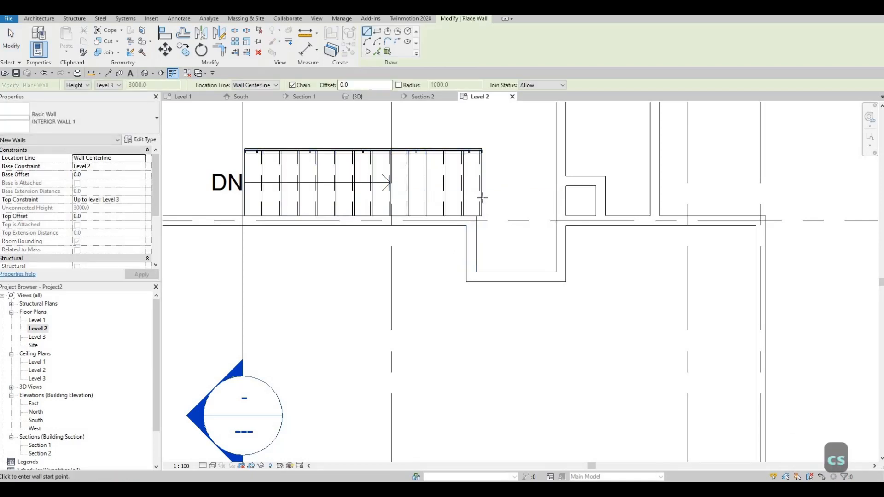
key("Escape")
key("Escape")
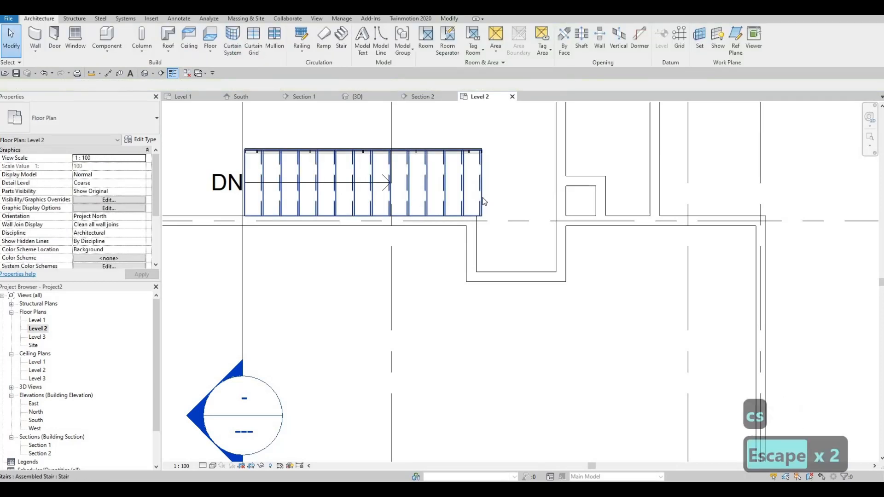
- Align the inner face of the recess's stair-side wall with the end edge of the stair
key("a")
key("l")
left_click(481, 210)
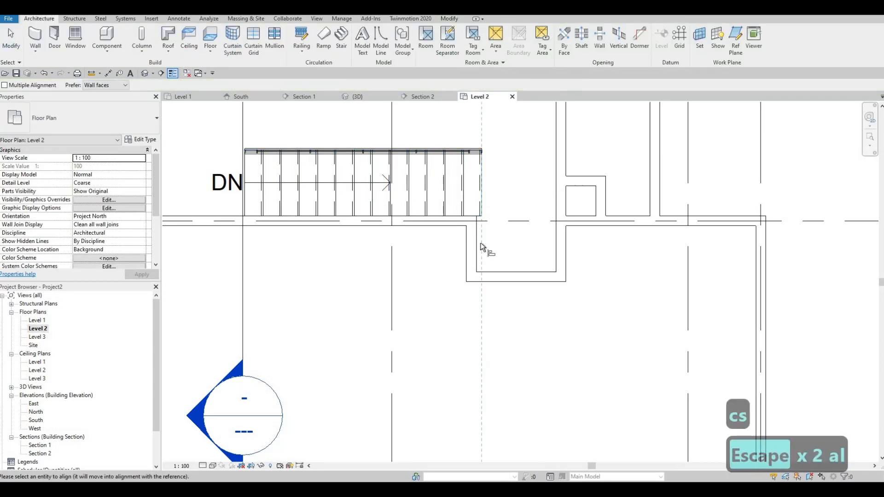
left_click(477, 242)
key("Escape")
scroll(502, 267, "down", 1)
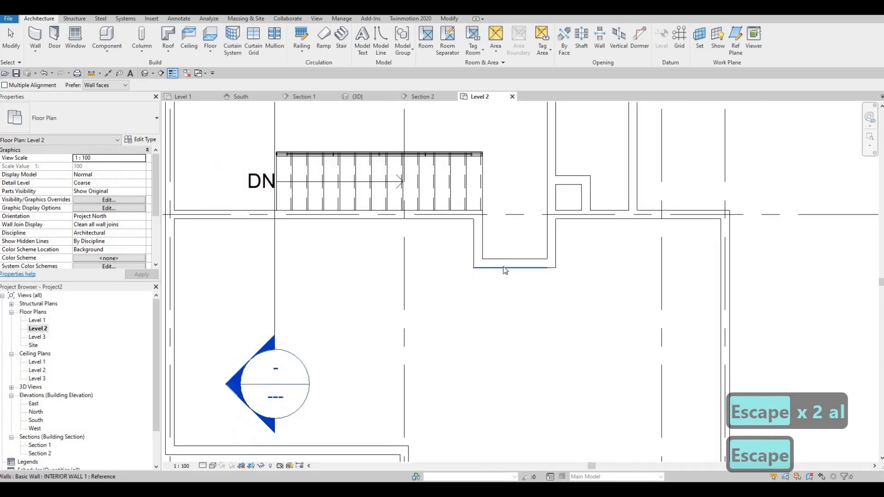
key("Escape")
key("Escape")
- Move the recess's end wall outward and set its distance from the grid B wall to 1100 mm
left_click(508, 263)
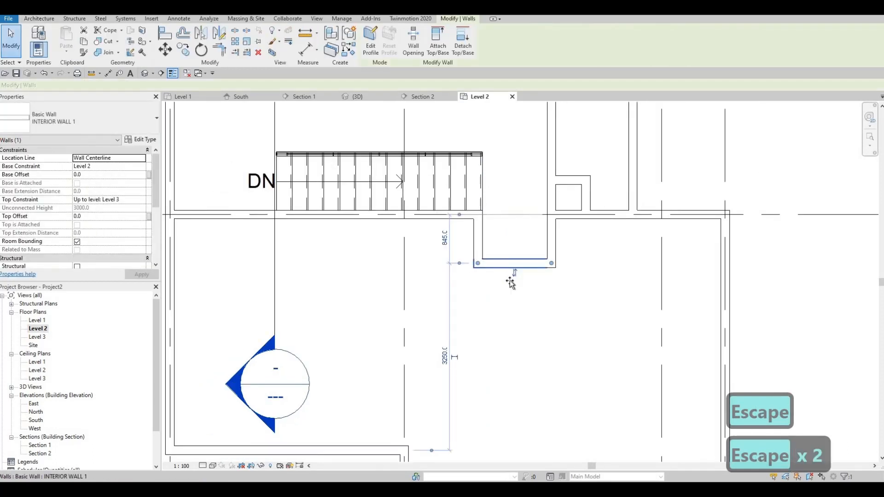
left_click_drag(510, 264, 509, 284)
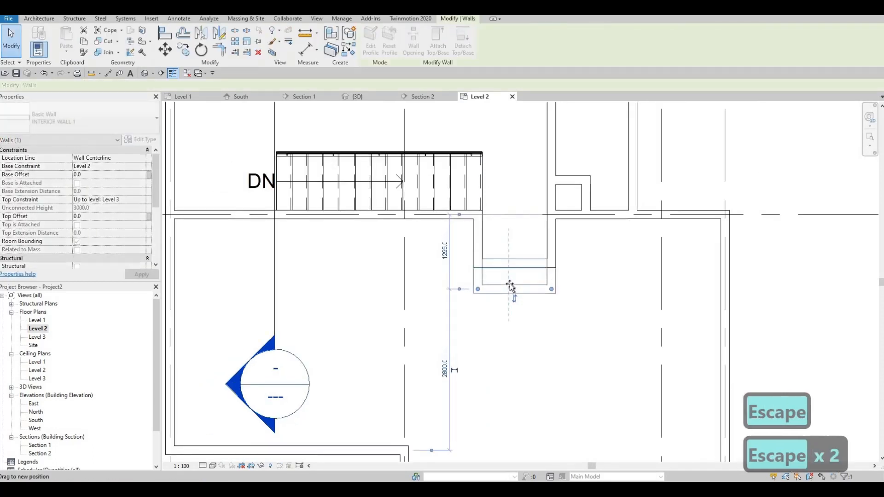
left_click(446, 249)
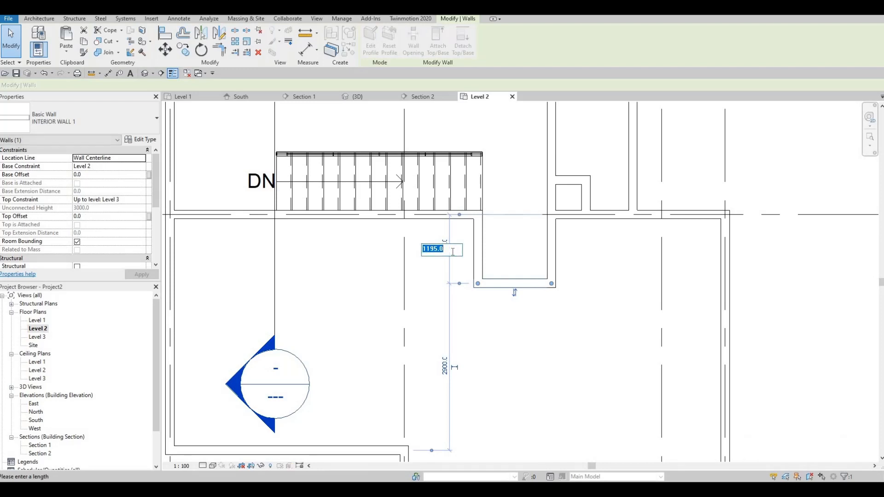
type("11")
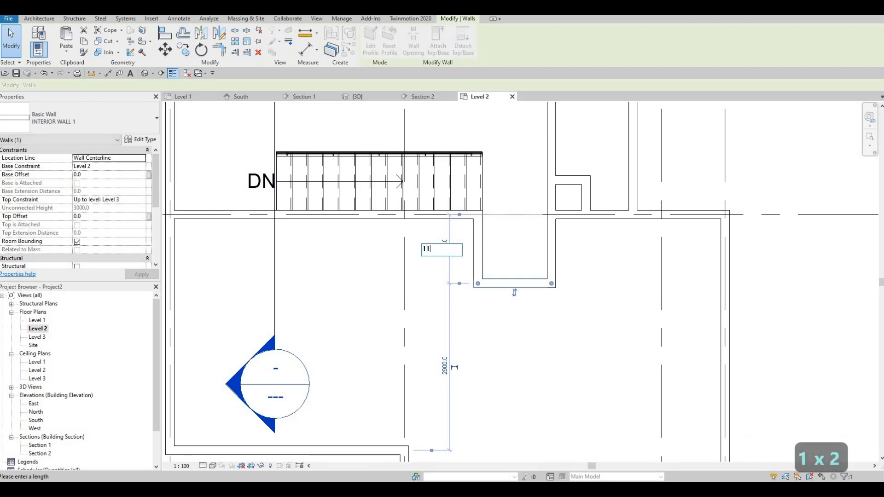
type("00")
key("Return")
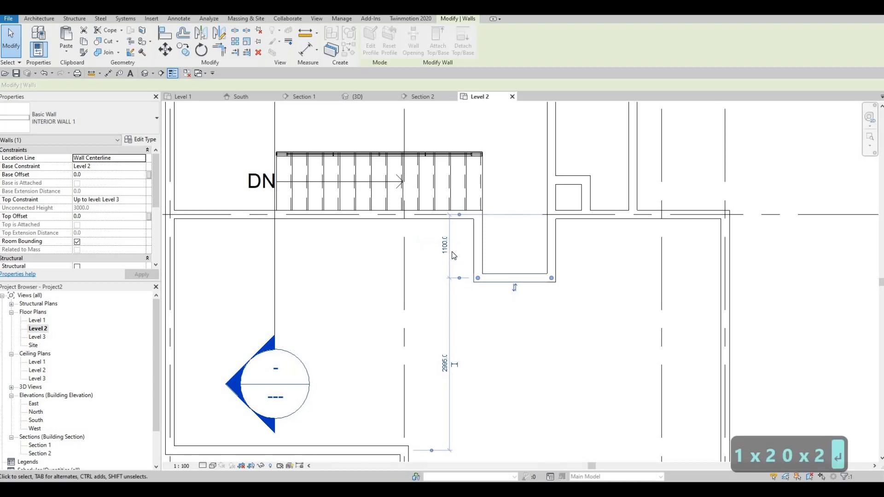
key("Escape")
key("Escape")
- Draw an interior wall 600 mm beyond the exterior corner on grid 2 near grid C, turning perpendicular for about 2995 mm toward the recess's level
middle_click_drag(486, 235, 459, 187)
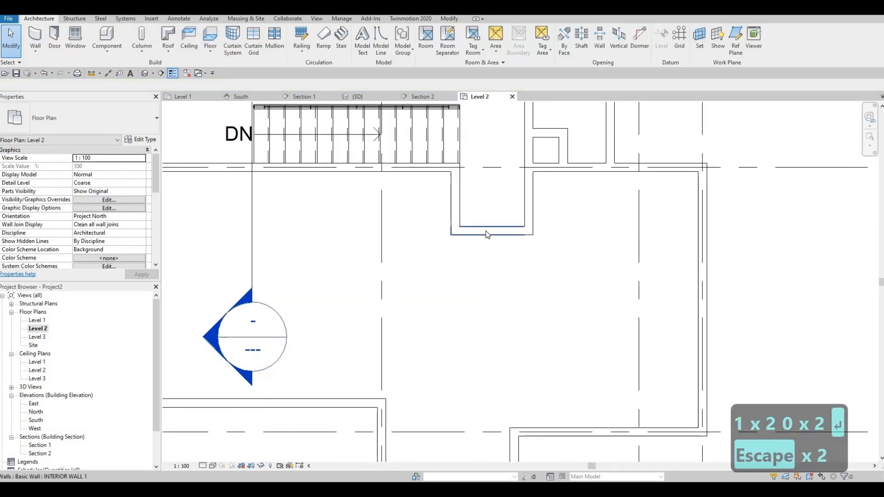
scroll(488, 239, "down", 2)
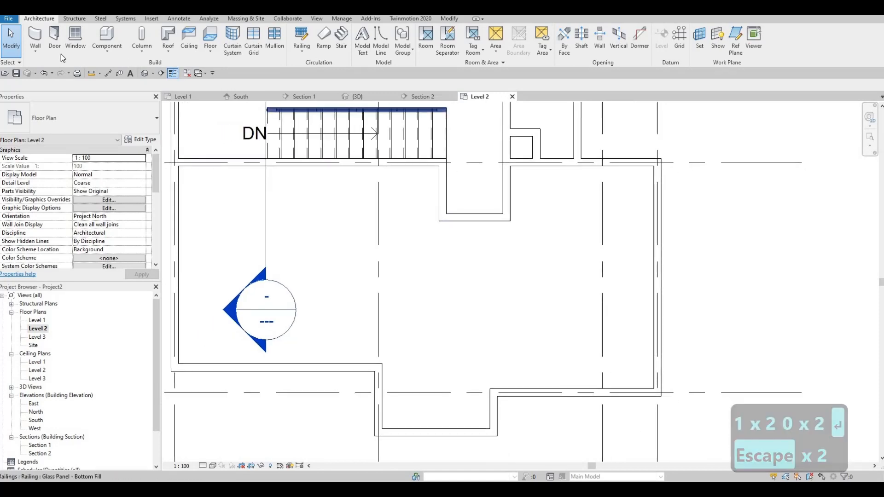
middle_click_drag(447, 227, 446, 247)
scroll(438, 186, "down", 2)
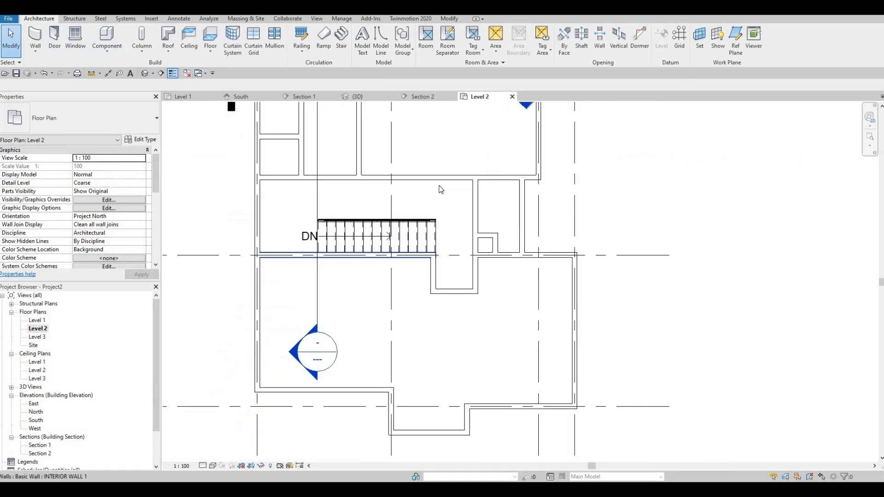
middle_click_drag(438, 217, 442, 192)
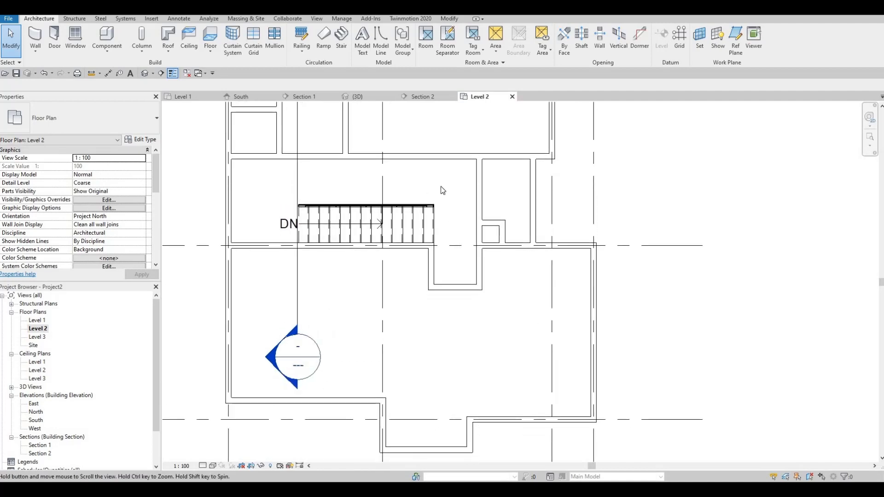
scroll(442, 191, "down", 1)
left_click(36, 35)
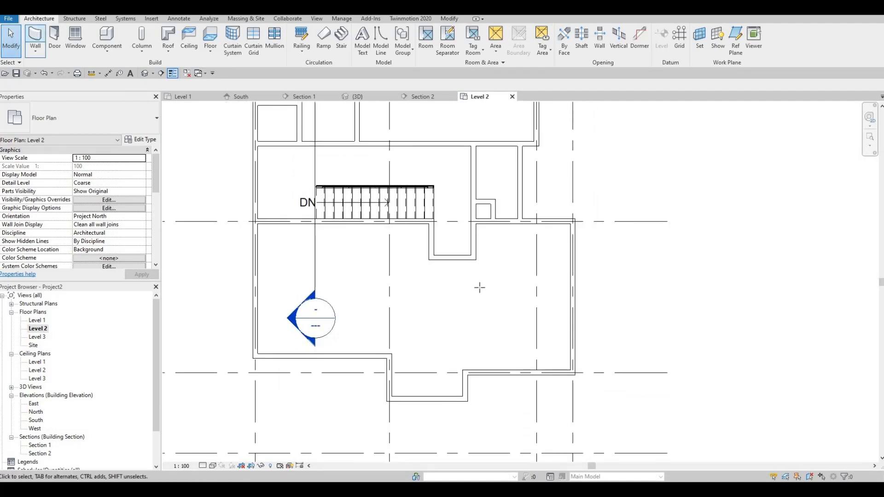
middle_click_drag(478, 284, 472, 259)
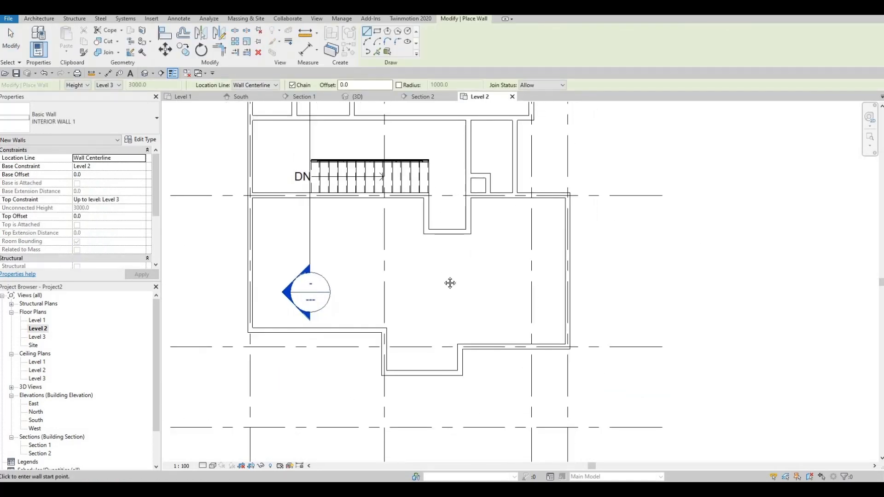
middle_click_drag(440, 285, 441, 282)
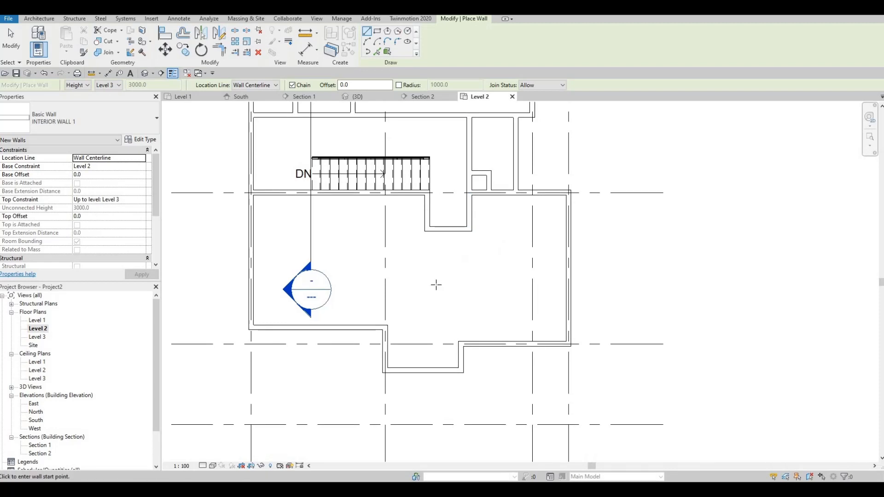
middle_click_drag(416, 276, 416, 268)
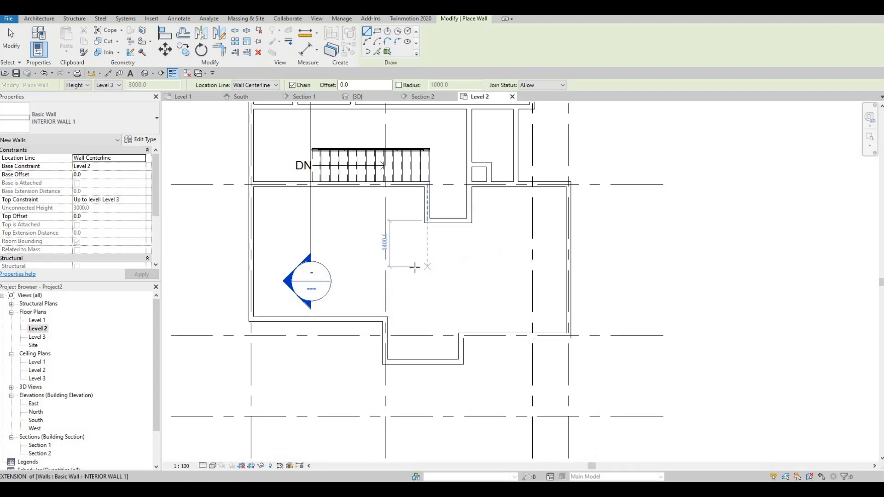
middle_click_drag(416, 304, 393, 254)
scroll(394, 252, "up", 2)
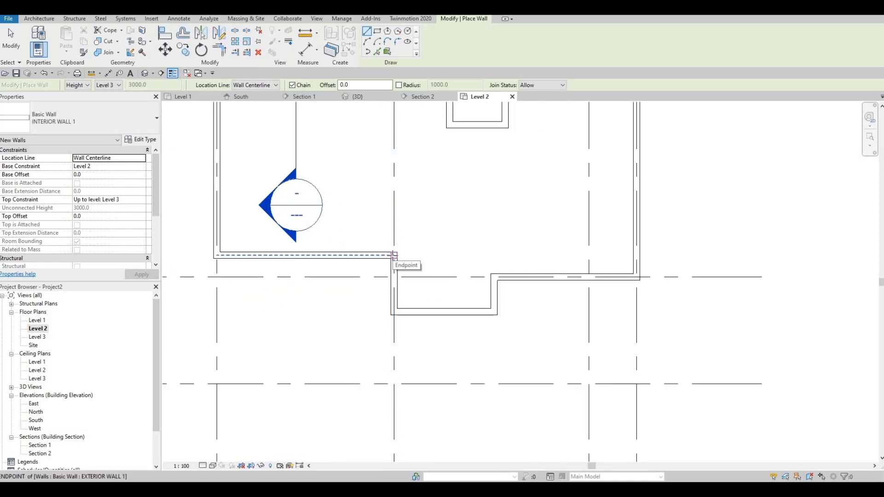
left_click(394, 255)
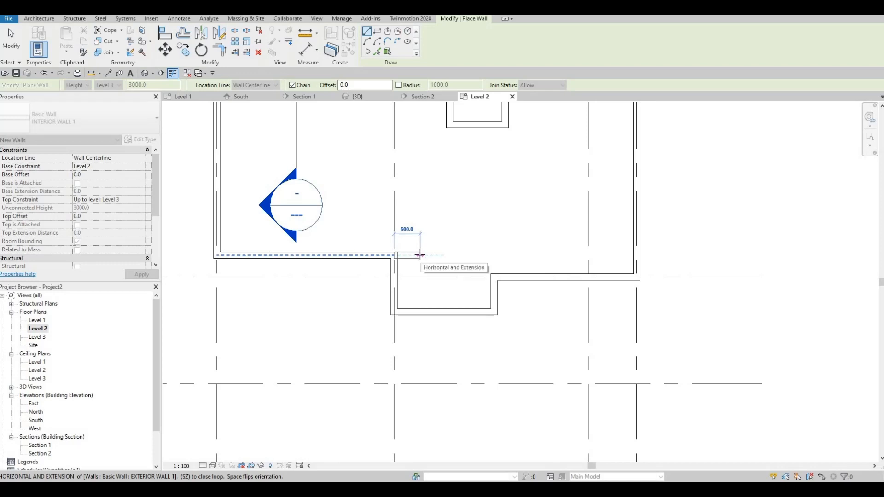
left_click(420, 254)
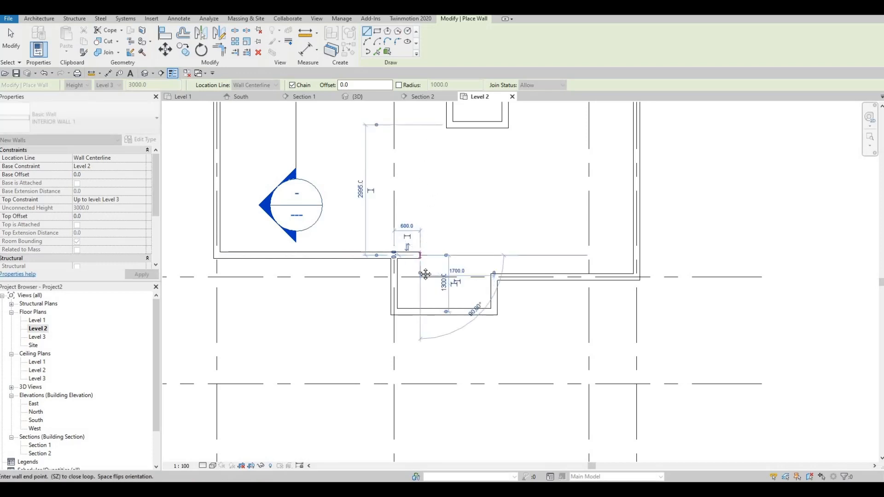
middle_click_drag(419, 136, 411, 235)
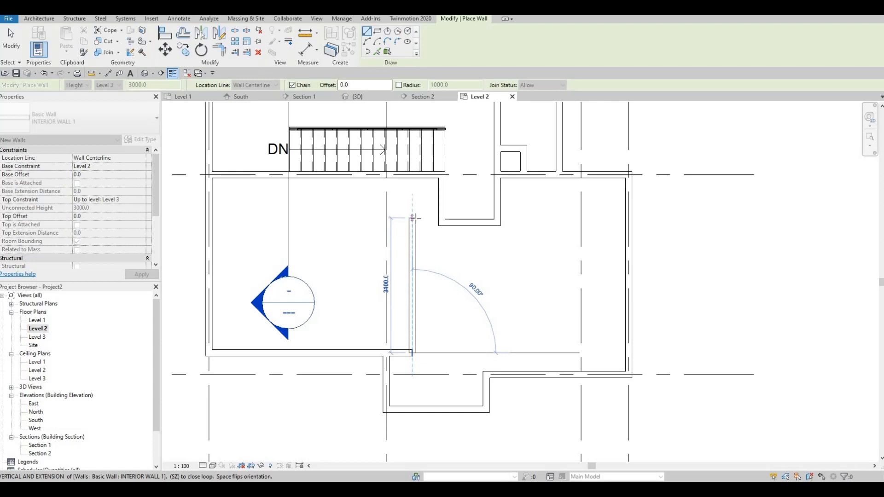
left_click(414, 224)
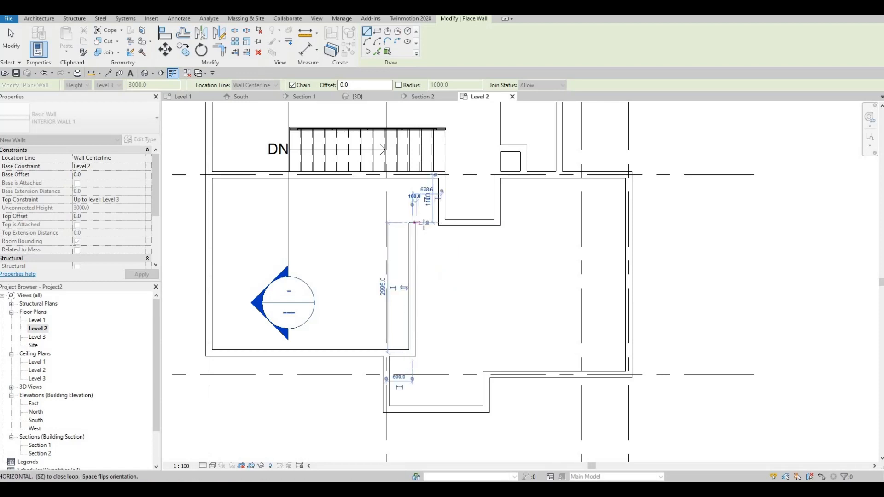
key("Escape")
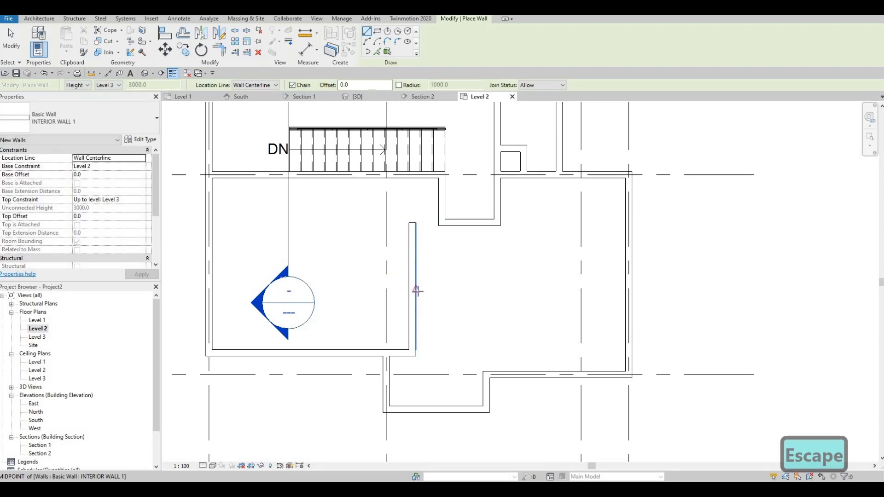
- Trim the new long partition and the recess's end wall to meet in a corner
key("t")
key("r")
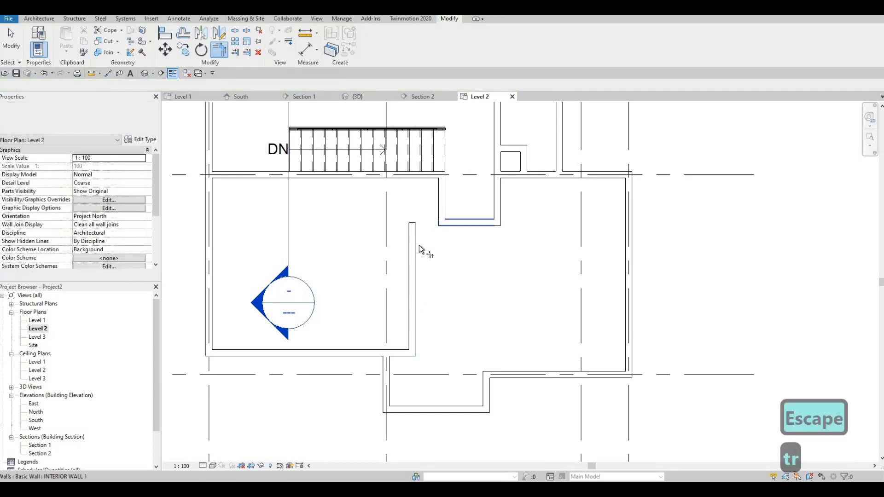
left_click(418, 253)
left_click(418, 255)
key("Escape")
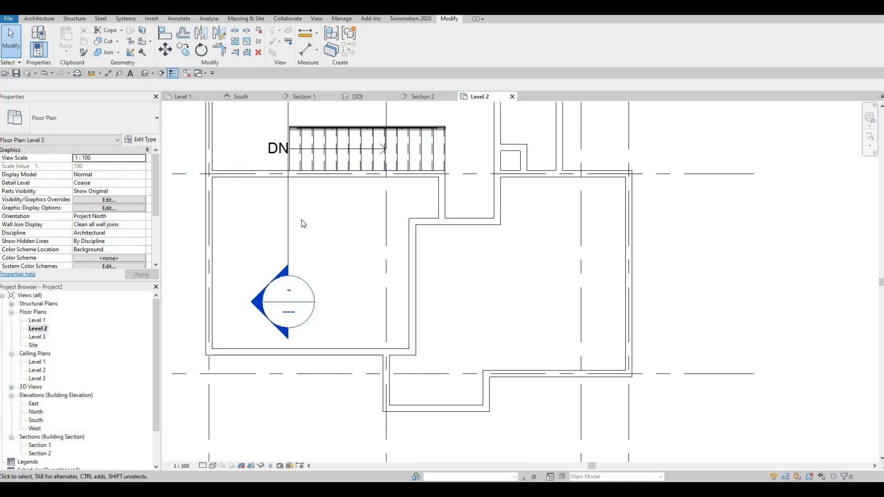
- Draw two interior walls below the grid B wall enclosing a closet about 2490 by 800 mm against the exterior side wall
middle_click_drag(237, 250, 304, 253)
scroll(378, 274, "down", 2)
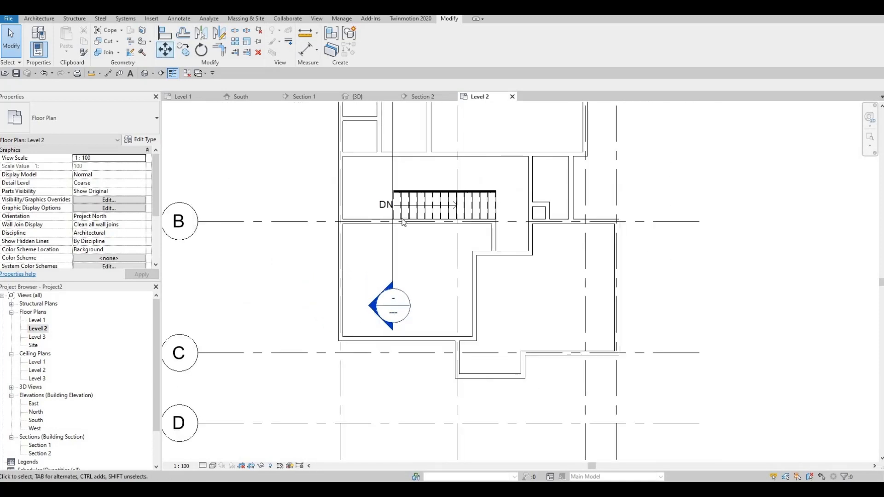
key("w")
key("a")
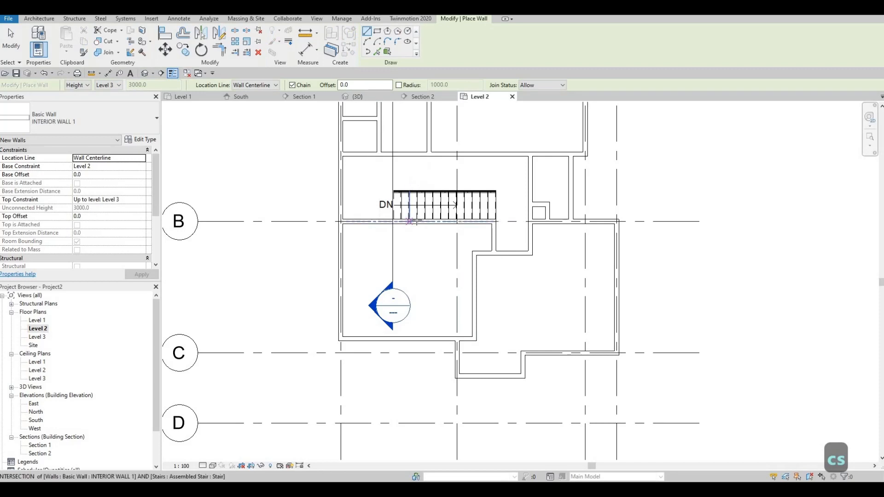
left_click(413, 223)
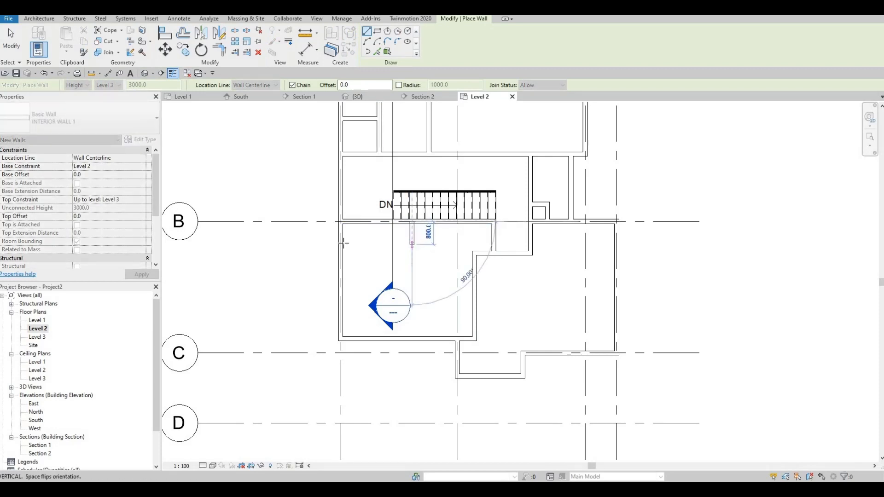
left_click(411, 244)
left_click(340, 244)
key("Escape")
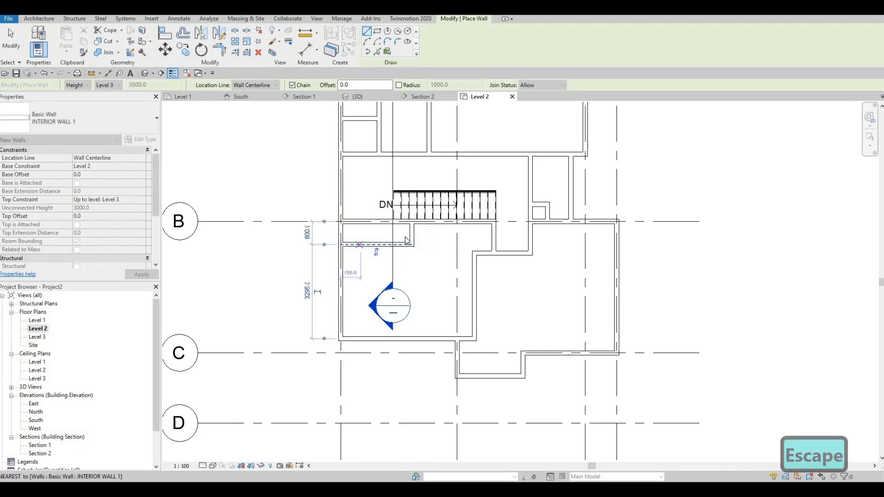
key("Escape")
- Set the closet's short end wall to 2400 mm from the exterior side wall
left_click(412, 237)
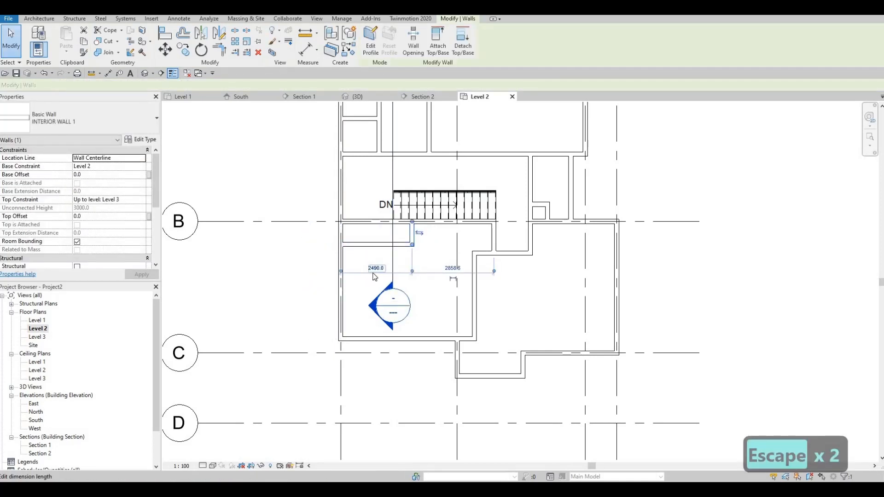
scroll(375, 275, "up", 2)
left_click(379, 282)
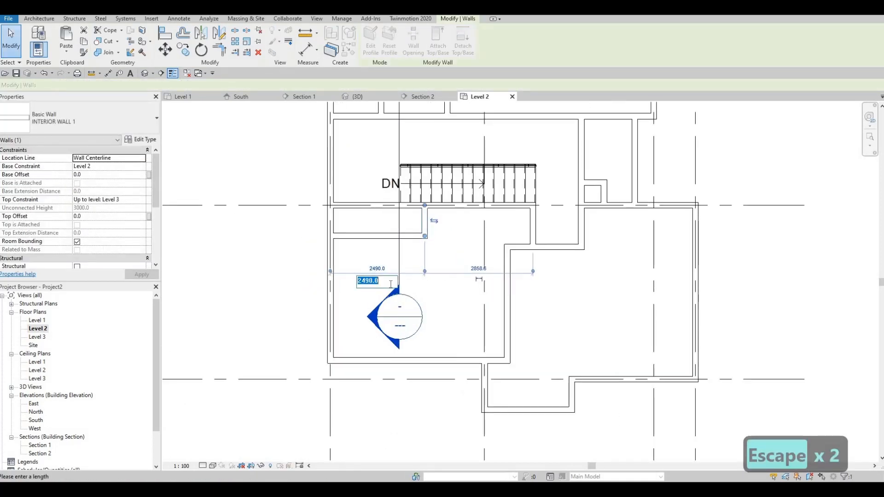
type("2400")
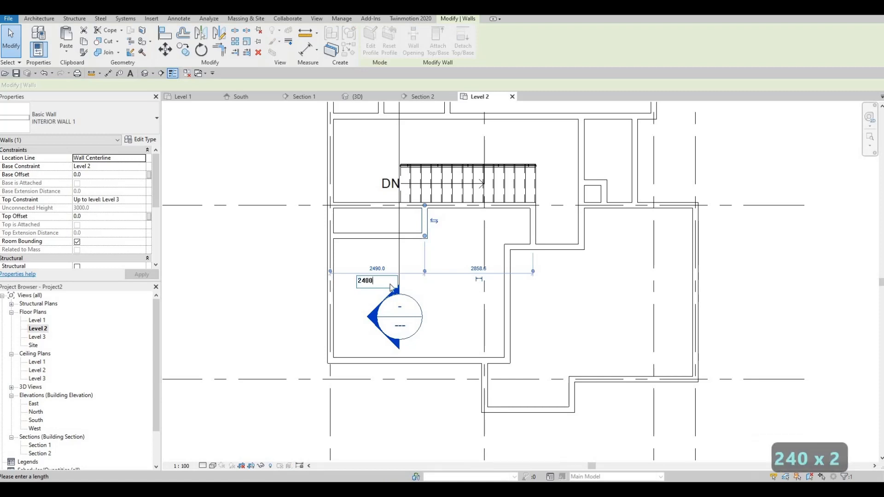
key("Return")
key("Escape")
key("Escape")
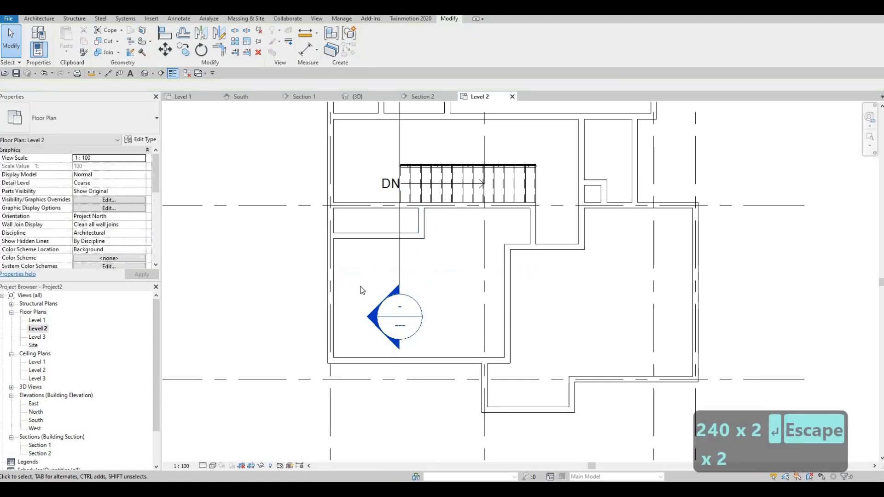
- Extend the recess's stair-side wall to about 2600 mm long and draw a short interior wall joining its end to the parallel partition
middle_click_drag(499, 327, 464, 280)
middle_click_drag(497, 224, 487, 231)
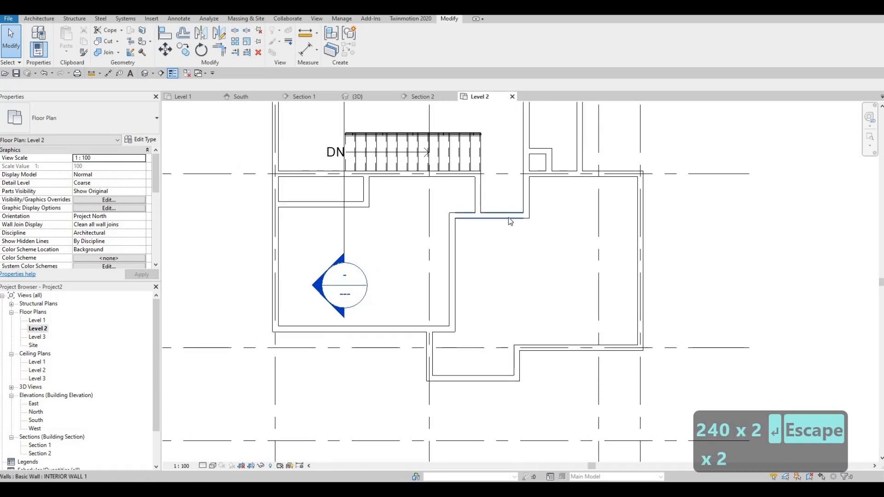
left_click(480, 218)
left_click_drag(481, 264, 478, 274)
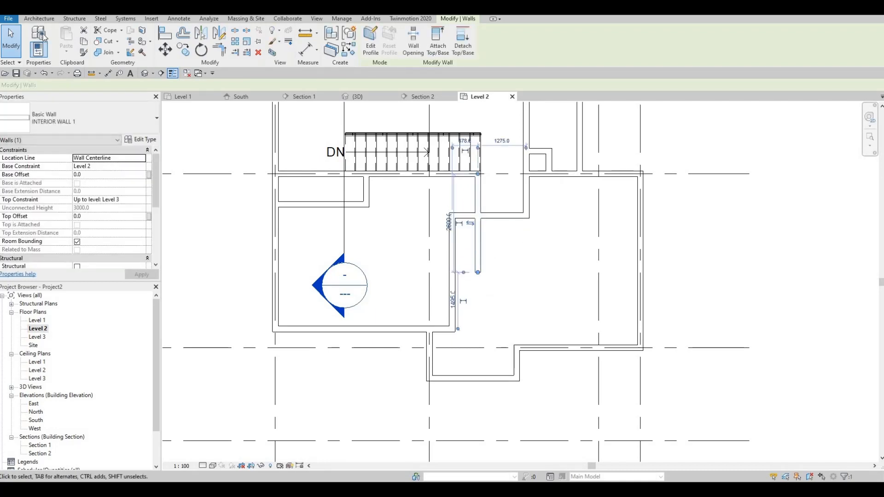
left_click(38, 19)
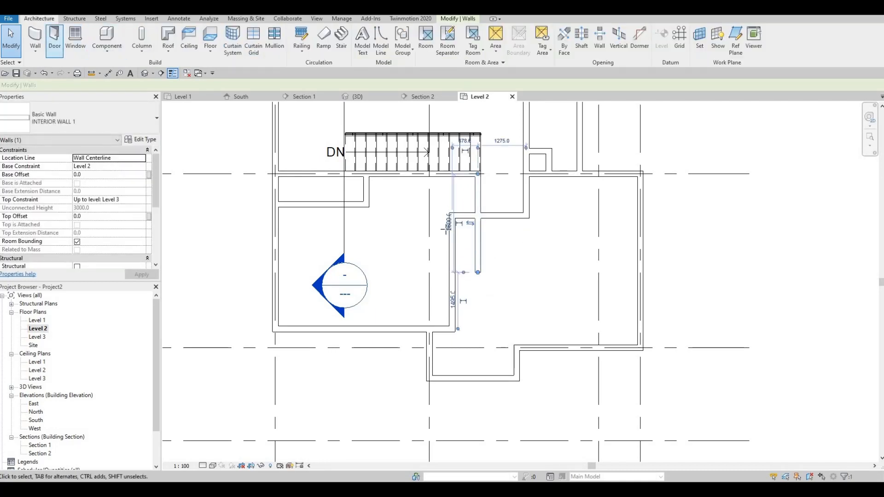
left_click(456, 272)
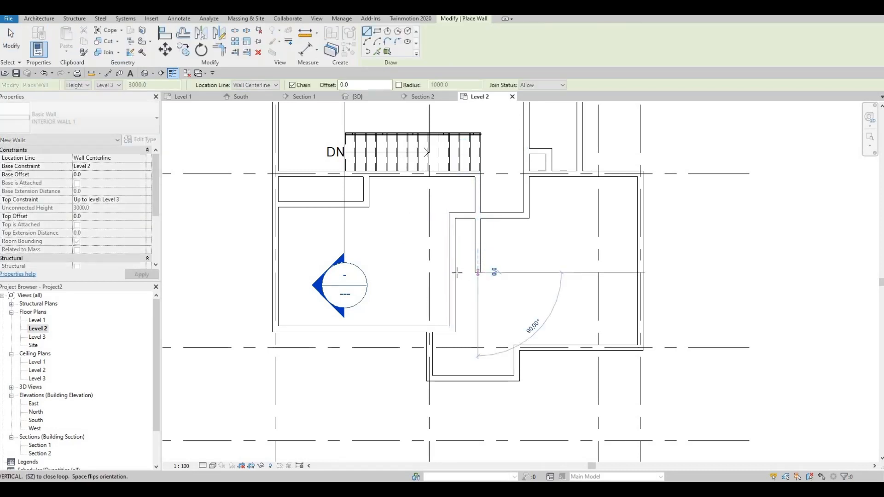
key("Escape")
key("Escape")
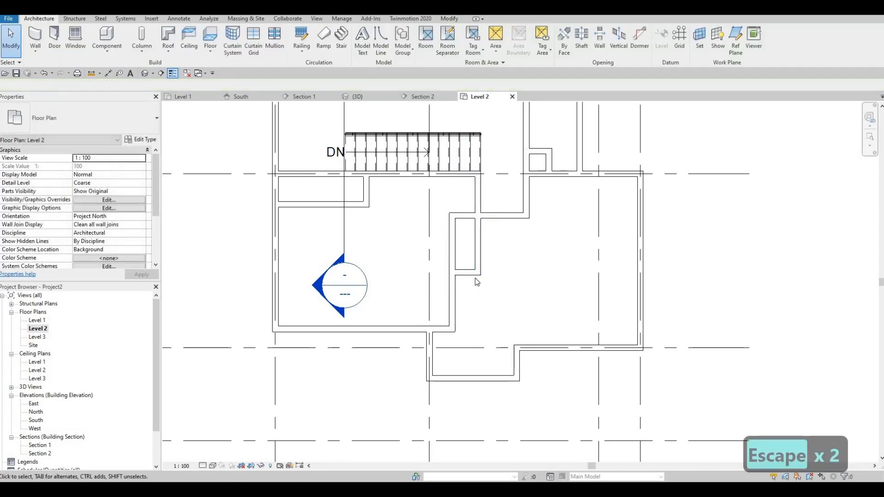
- Set the short closing wall's distance from the recess's end wall to 2000 mm
left_click(465, 276)
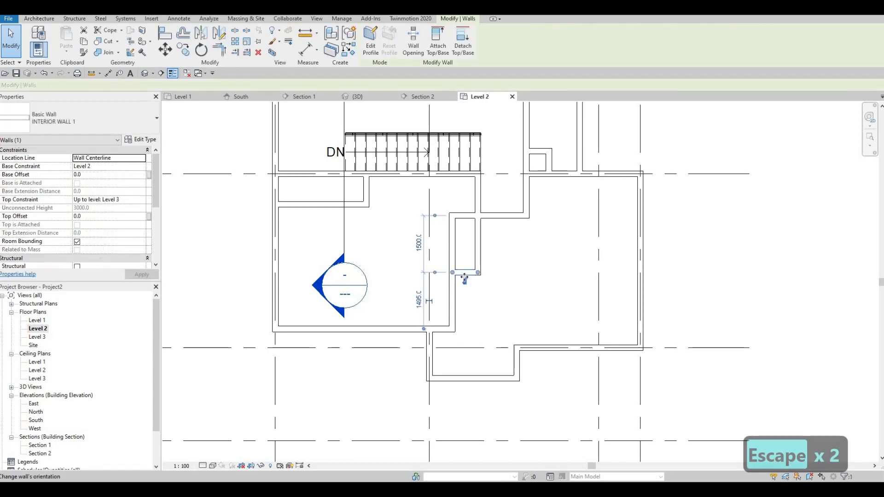
left_click(419, 244)
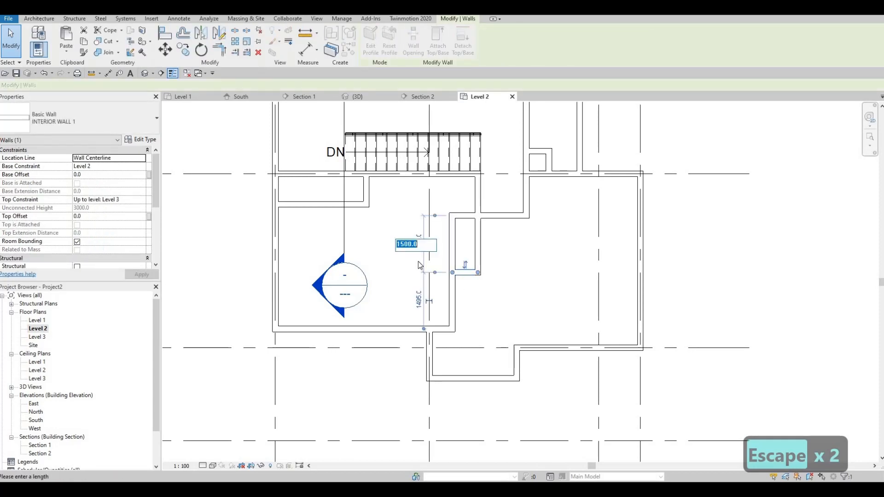
type("200")
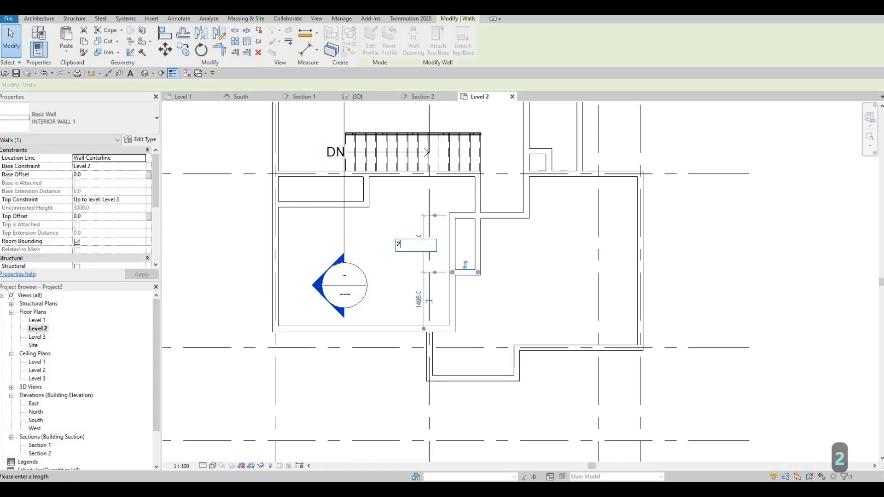
key("Return")
key("Escape")
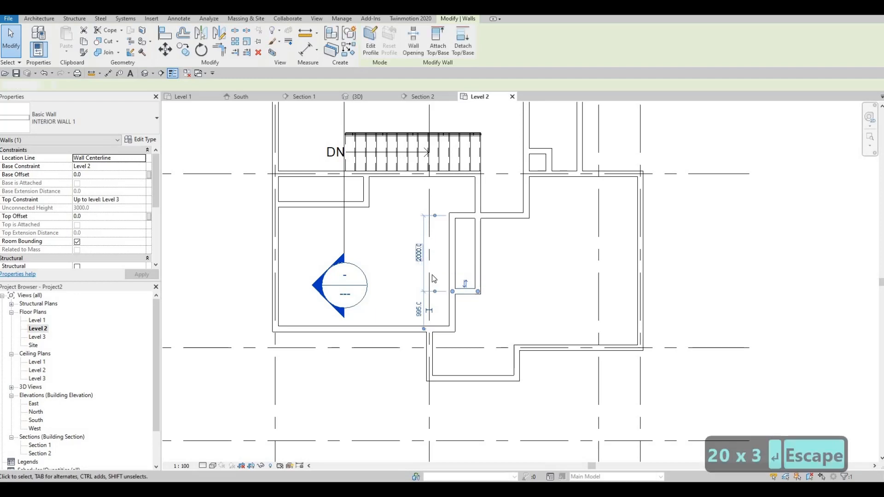
key("Escape")
middle_click_drag(467, 326, 445, 260)
scroll(443, 282, "up", 1)
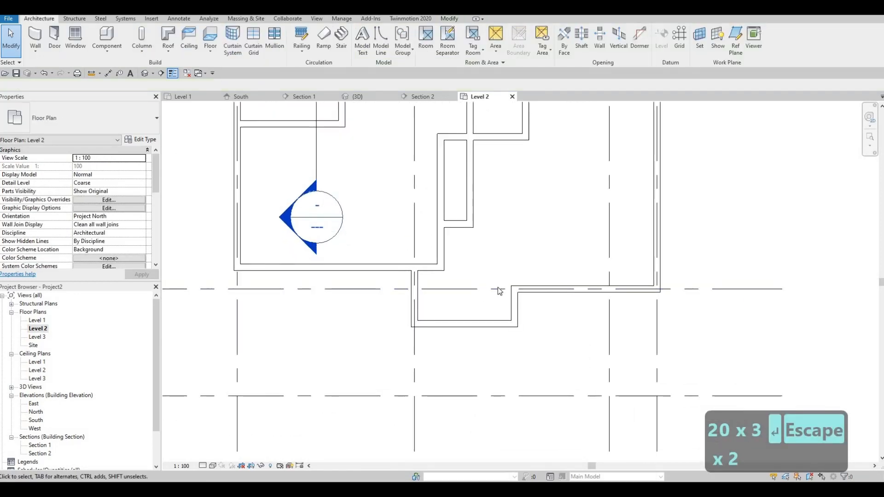
middle_click_drag(523, 205, 490, 256)
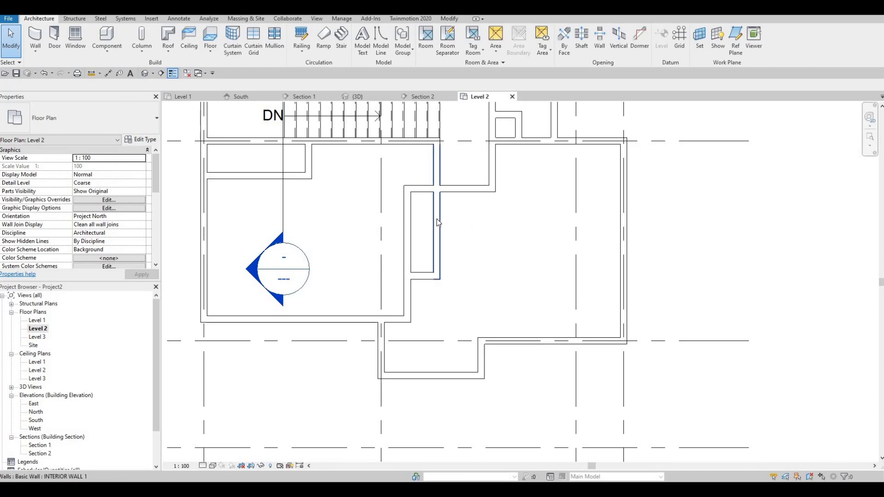
- Set the distance of the long partition behind the closet near the stairs to 400 mm from the adjacent vertical grid line
left_click(404, 199)
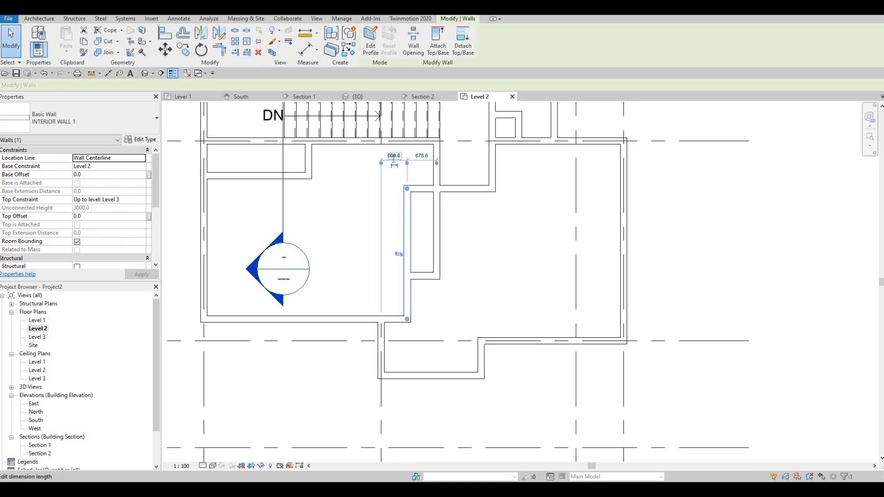
left_click(400, 177)
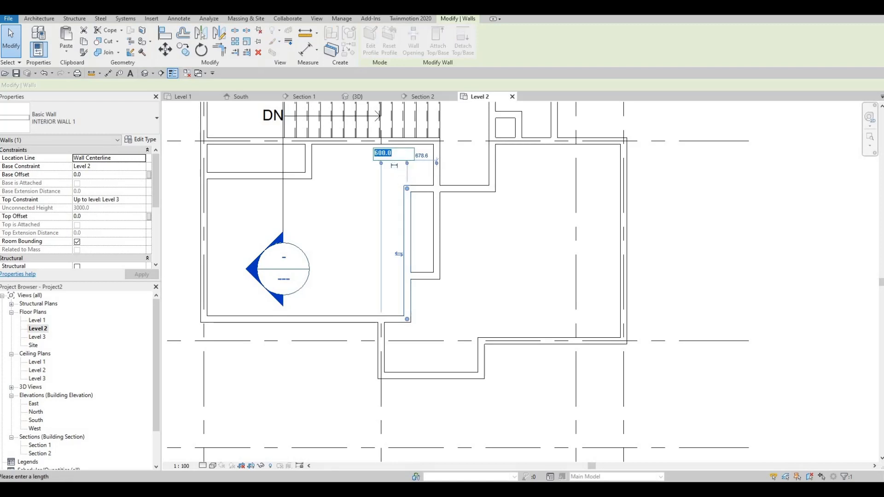
type("400")
key("Return")
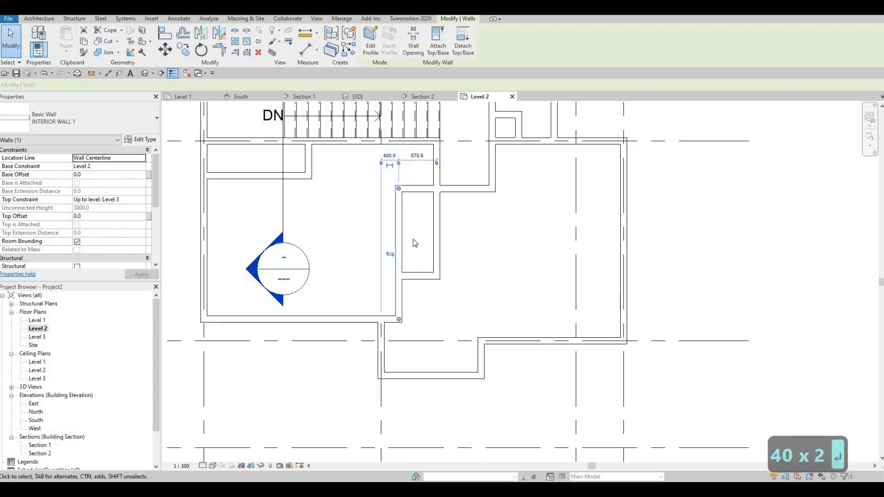
key("Escape")
key("Escape")
- Place a 750 x 2000mm single-panel interior door in the grid A corner room's side partition, 600 mm from that room's lower wall
scroll(506, 222, "down", 3)
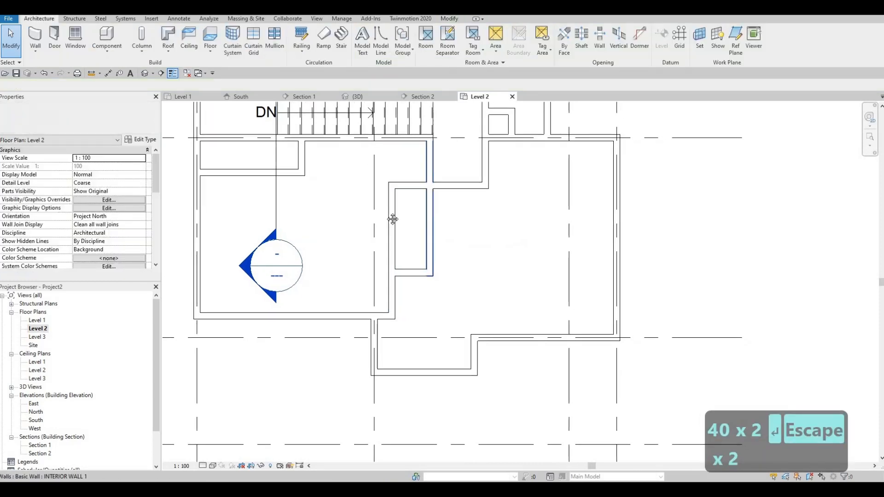
middle_click_drag(473, 238, 452, 219)
scroll(471, 309, "down", 1)
middle_click_drag(486, 325, 493, 367)
scroll(493, 367, "down", 2)
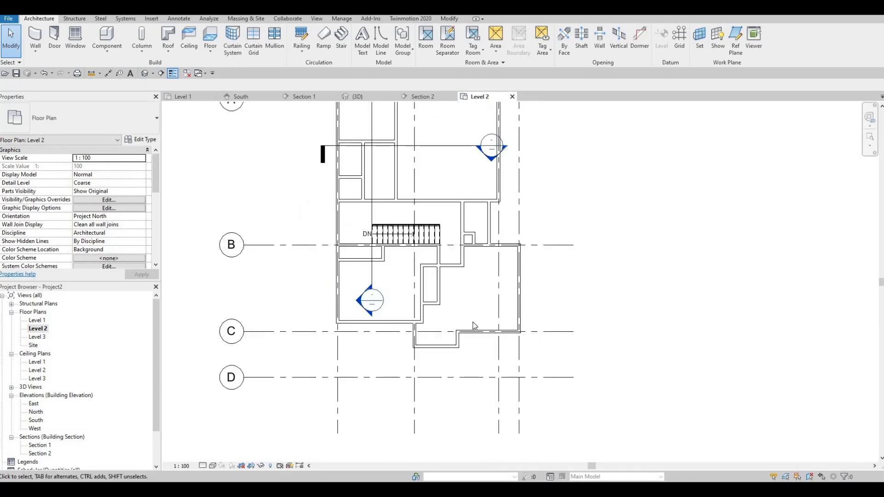
middle_click_drag(348, 168, 374, 252)
scroll(373, 252, "down", 1)
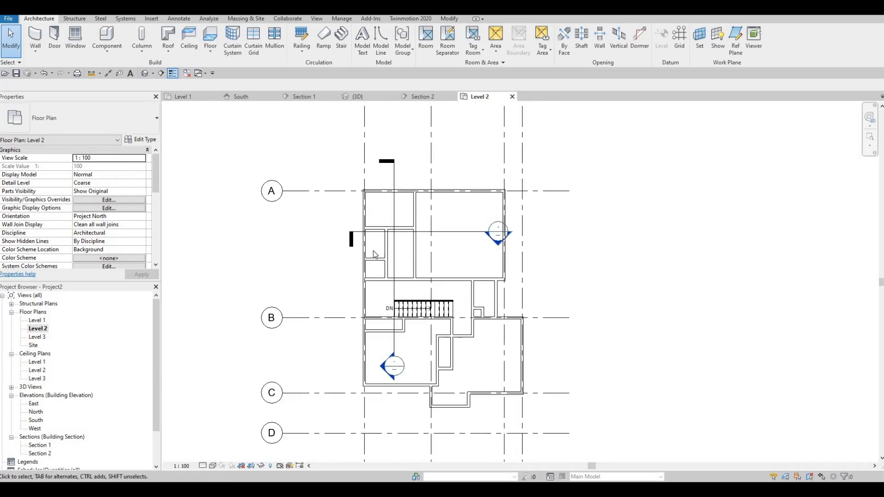
left_click(55, 39)
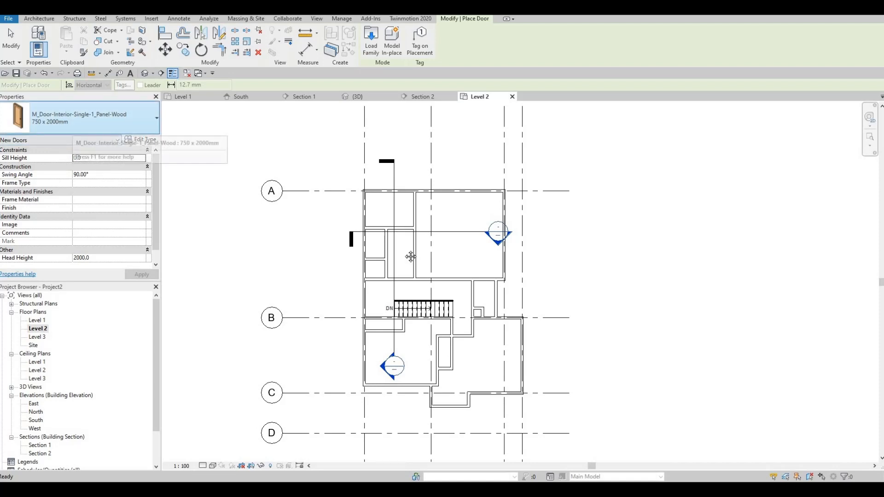
middle_click_drag(442, 279, 420, 249)
middle_click_drag(376, 210, 349, 220)
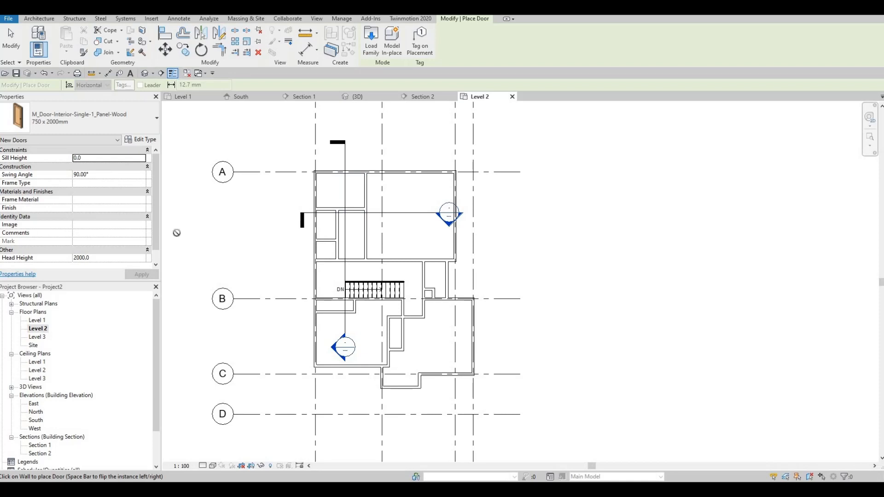
scroll(366, 196, "up", 2)
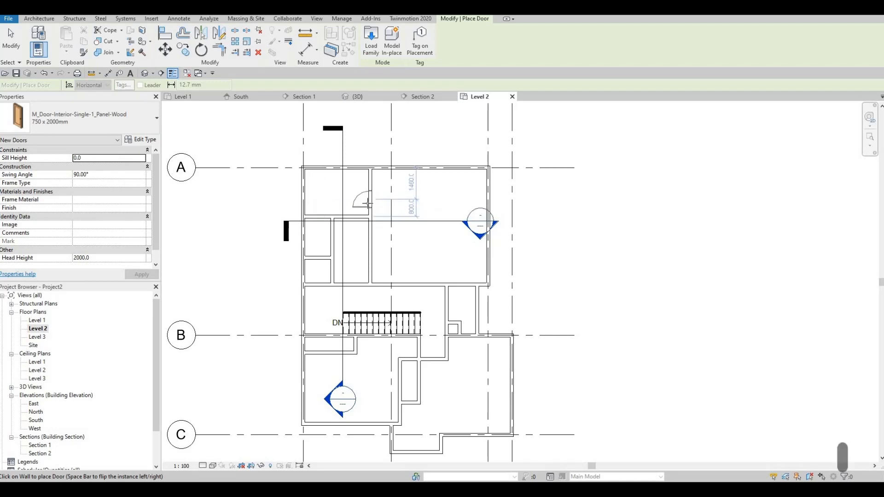
left_click(366, 203)
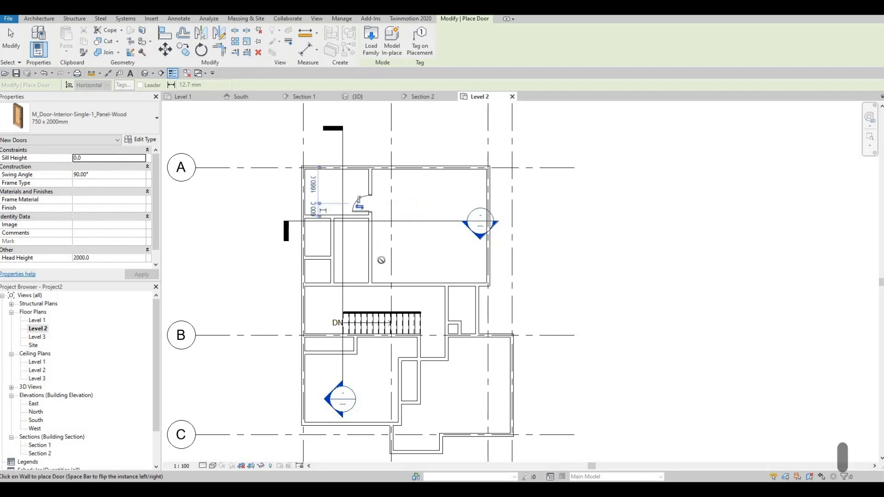
- Place two 750 x 2000mm doors in the hallway wall above the stairs, one on each side of the partition and 600 mm from it
middle_click_drag(357, 280, 357, 255)
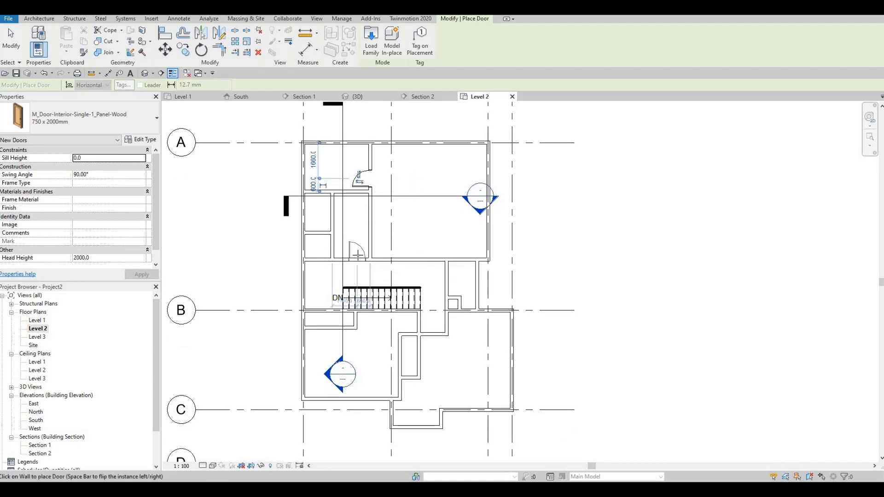
left_click(358, 255)
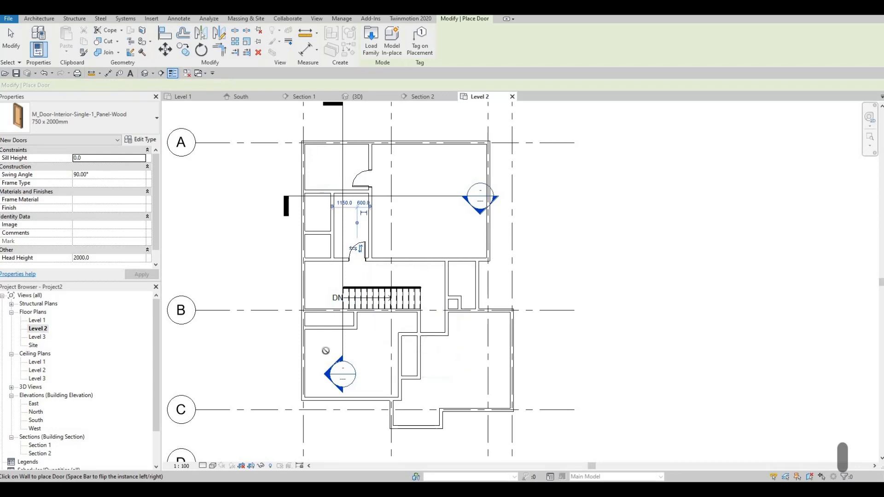
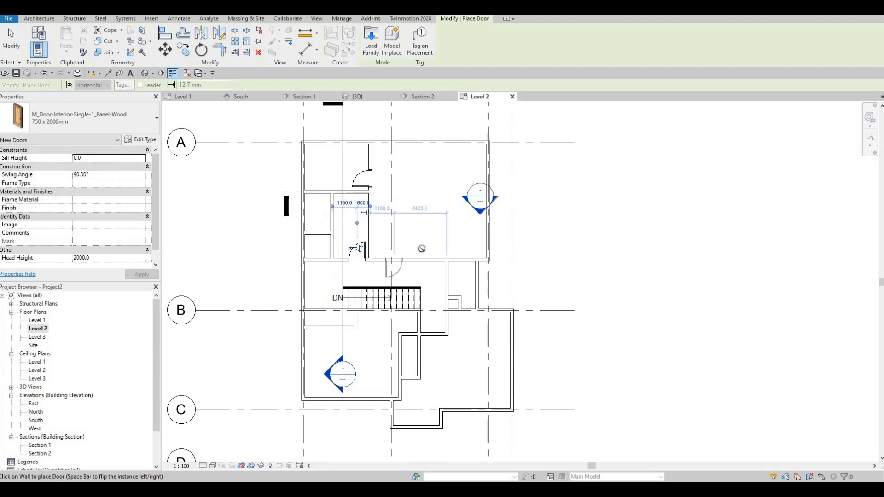
middle_click_drag(438, 272, 421, 249)
scroll(446, 228, "up", 2)
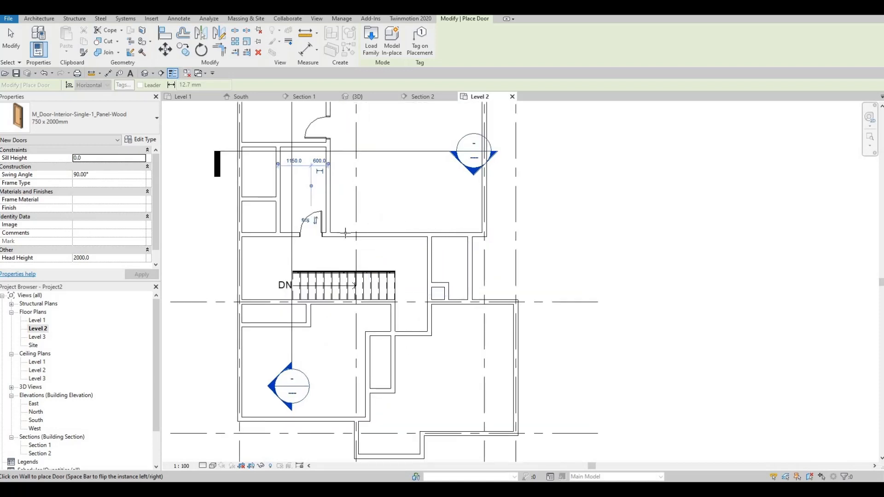
left_click(335, 240)
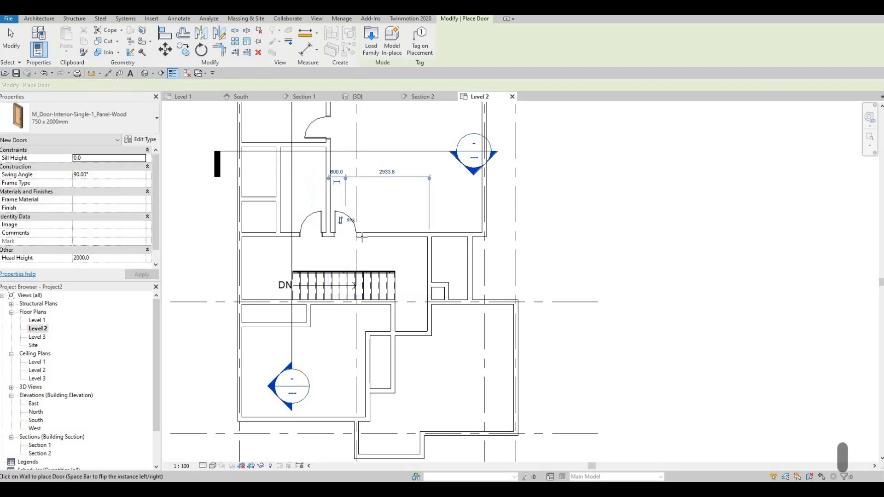
- Place 750 x 2000mm doors in the recess's end wall, 600 mm from its side wall, and in the stair-side wall, 500 mm below grid B
scroll(415, 324, "up", 3)
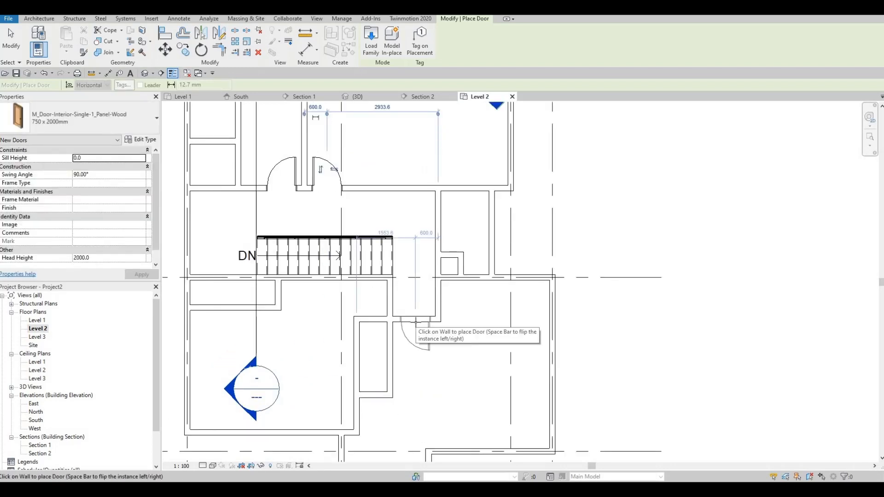
key("space")
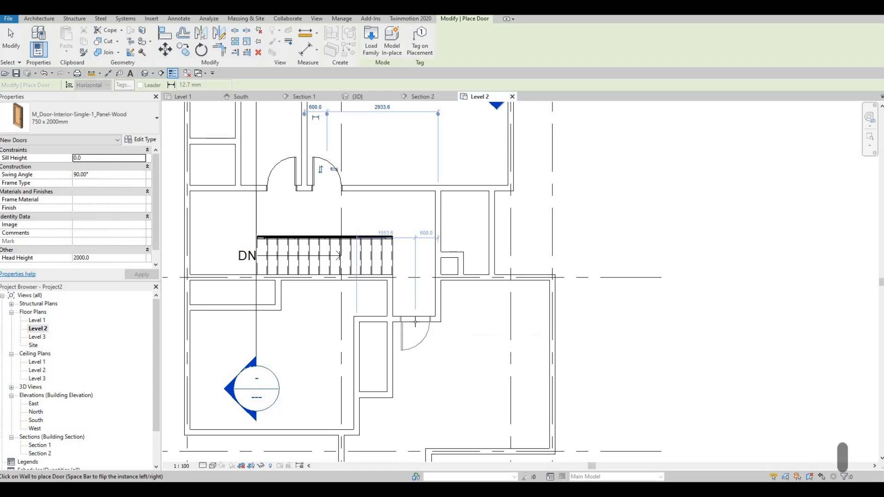
left_click(390, 299)
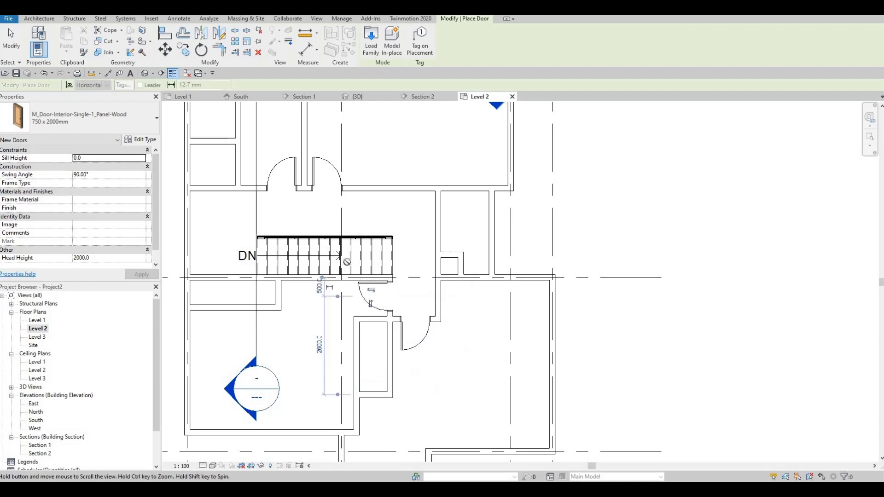
scroll(355, 294, "down", 2)
scroll(358, 289, "up", 3)
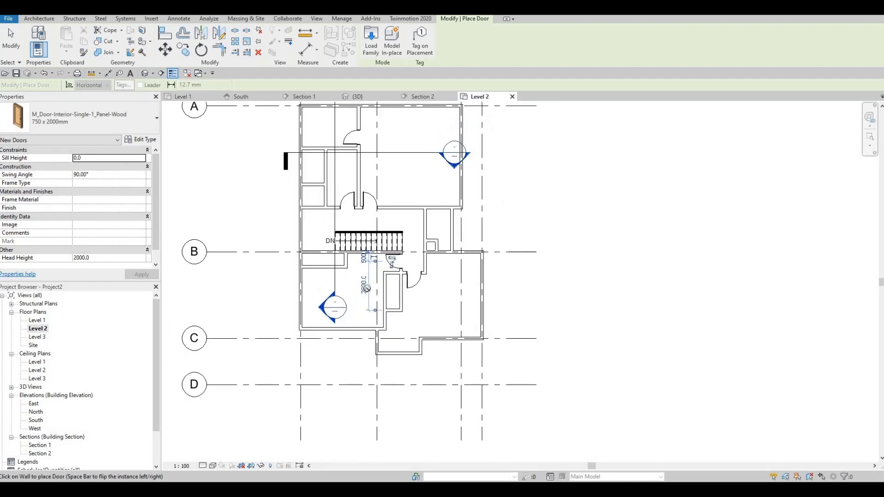
key("Escape")
key("Escape")
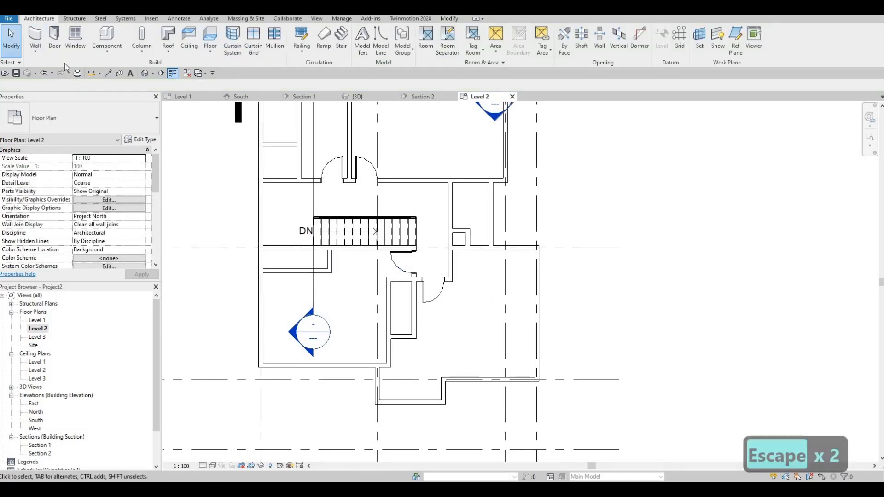
- Place M_Door-Interior-Double-Sliding-2_Panel-Wood 1200 x 2000mm doors in the recess closet, 1000 mm from its end wall, and centred in the closet below grid B
left_click(54, 42)
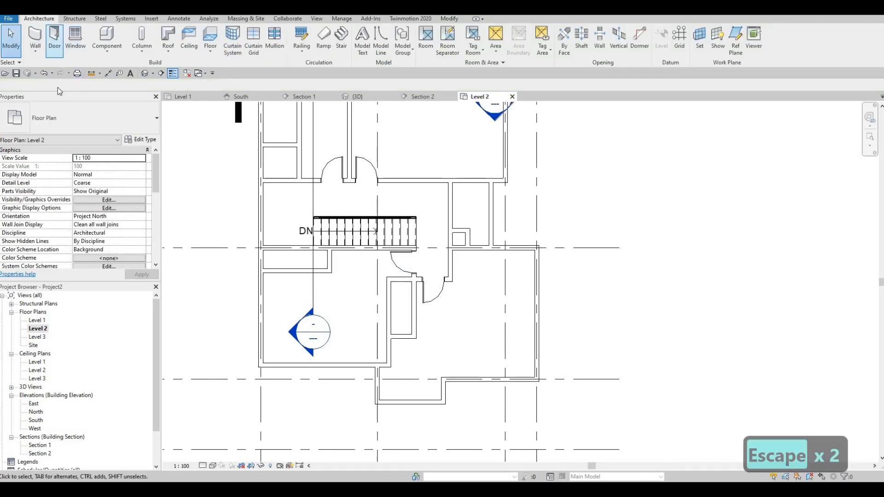
left_click(75, 106)
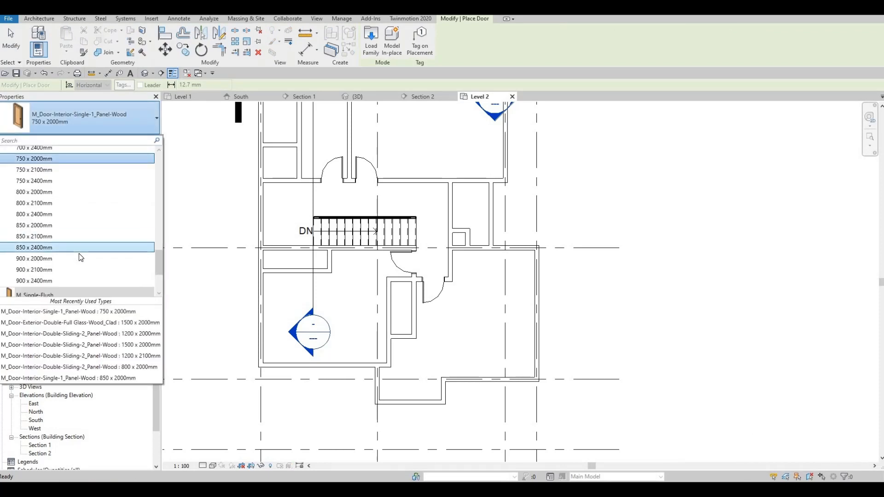
scroll(79, 253, "up", 2)
scroll(79, 257, "up", 6)
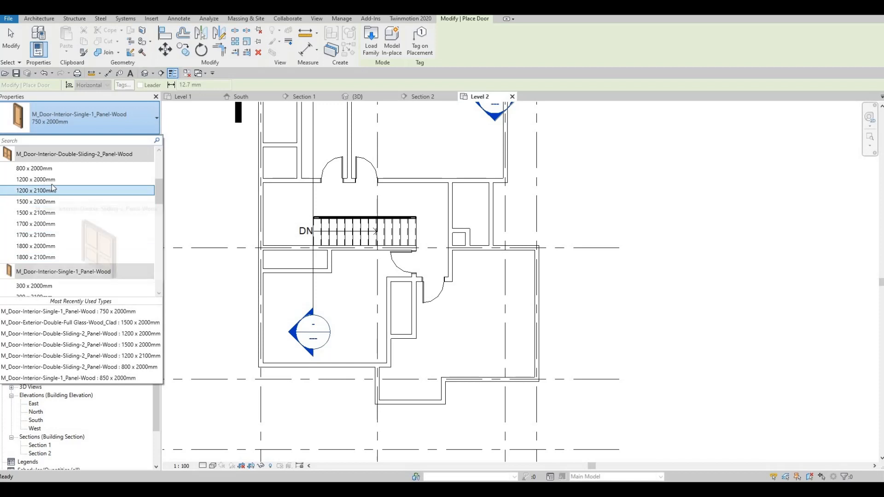
mouse_move(40, 180)
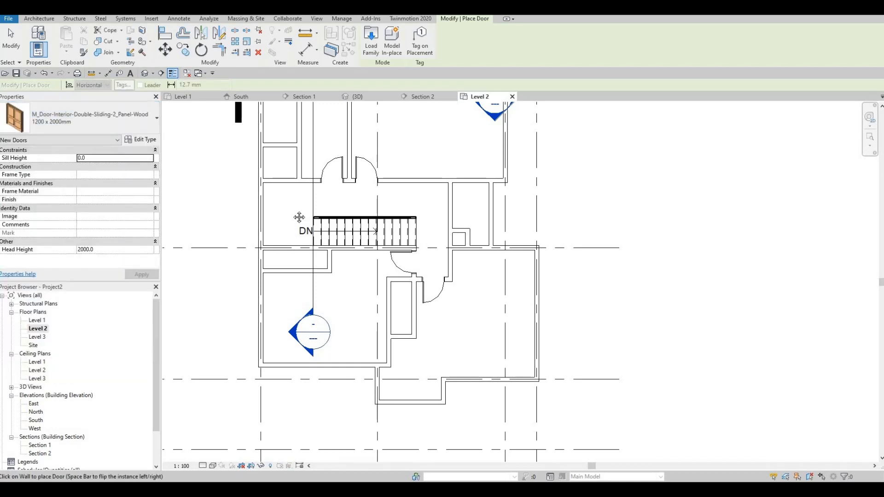
middle_click_drag(405, 227, 406, 237)
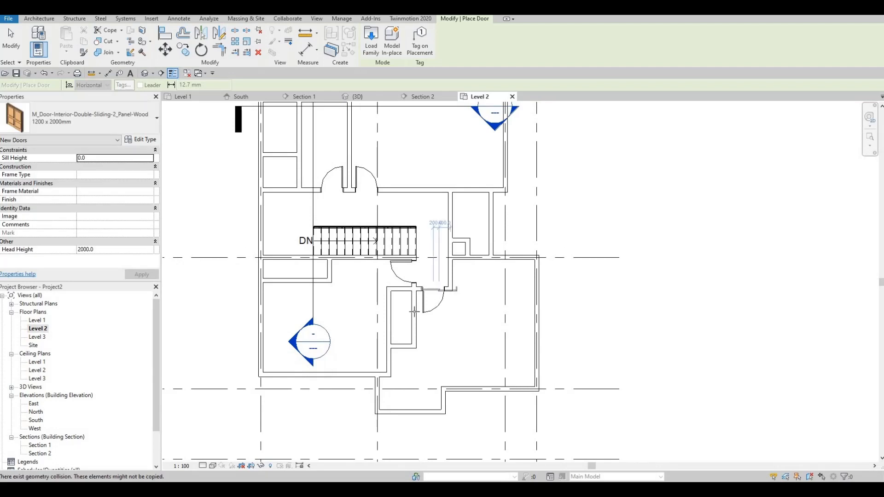
scroll(422, 328, "up", 1)
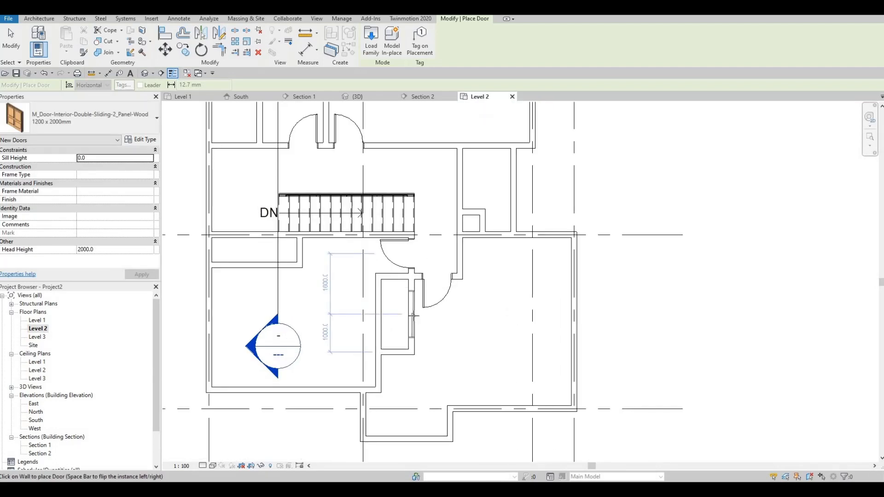
left_click(414, 316)
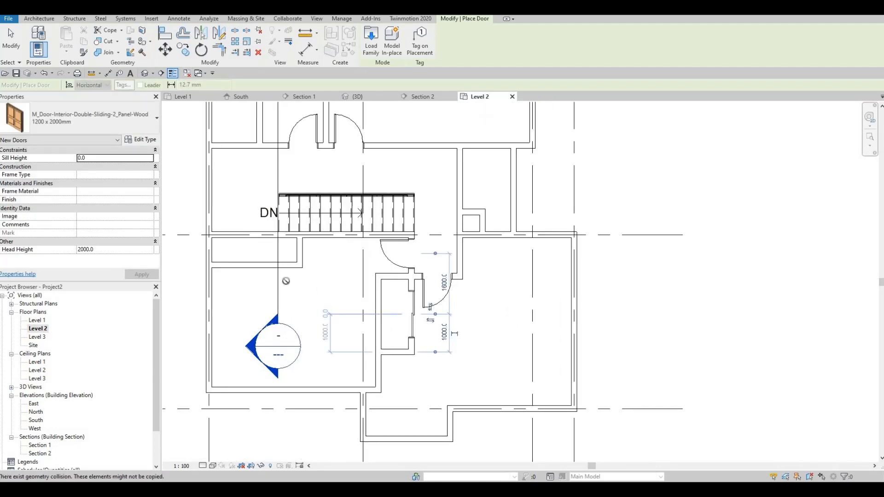
left_click(252, 270)
key("Escape")
key("Escape")
- Change the sliding door of the closet below grid B to the 1700 x 2000mm type
left_click(246, 266)
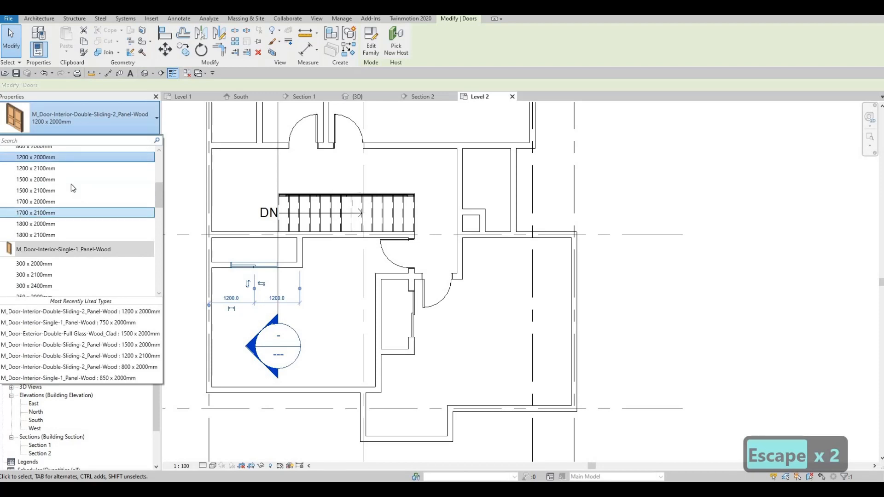
left_click(68, 179)
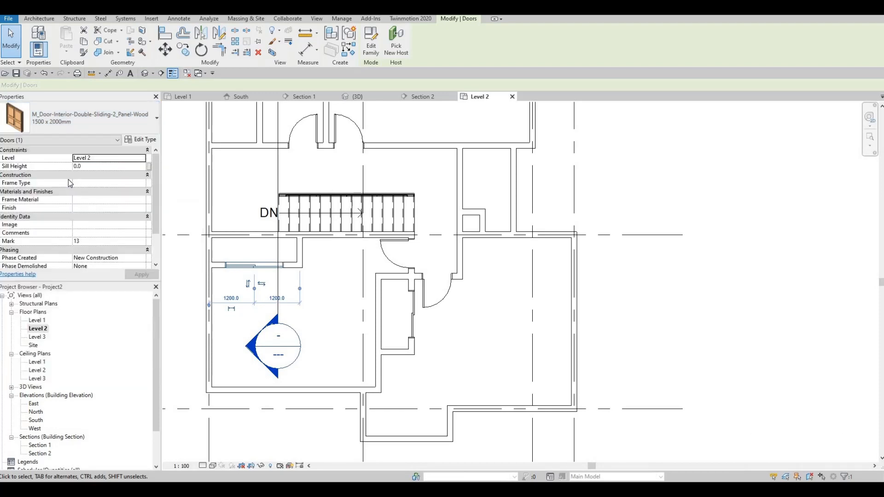
left_click(83, 118)
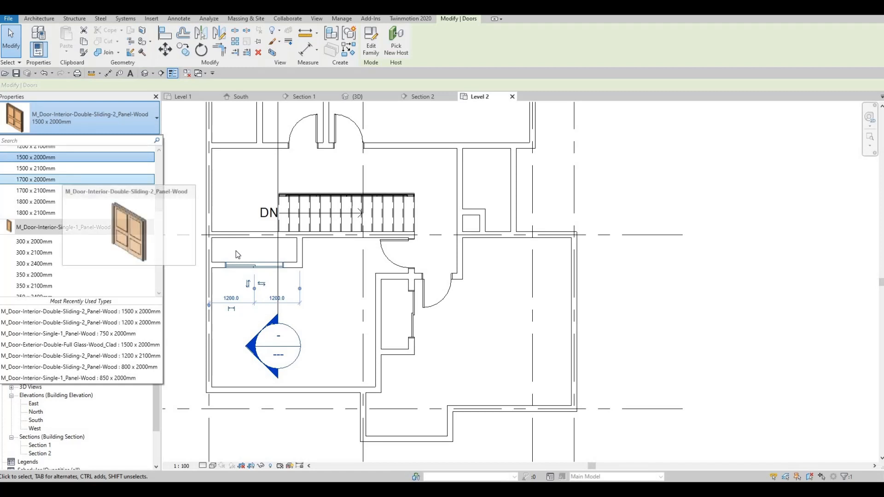
left_click(62, 179)
scroll(268, 289, "up", 2)
key("Escape")
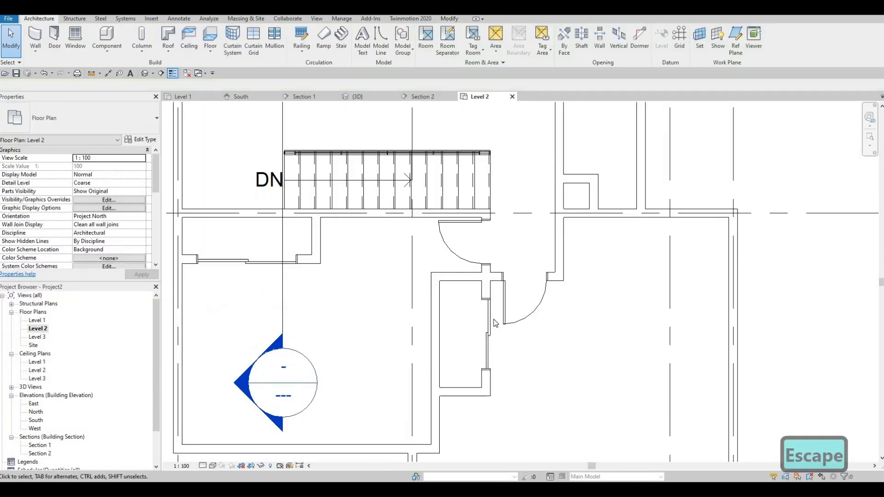
left_click(490, 321)
left_click(98, 122)
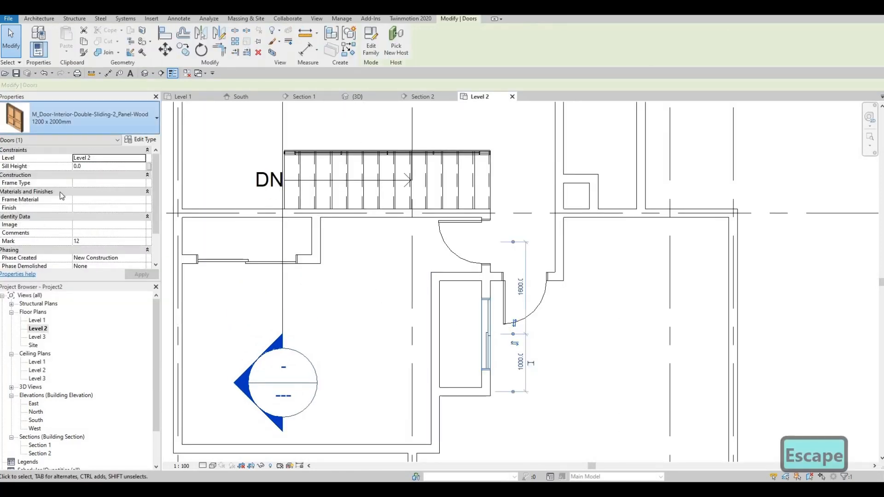
left_click(496, 342)
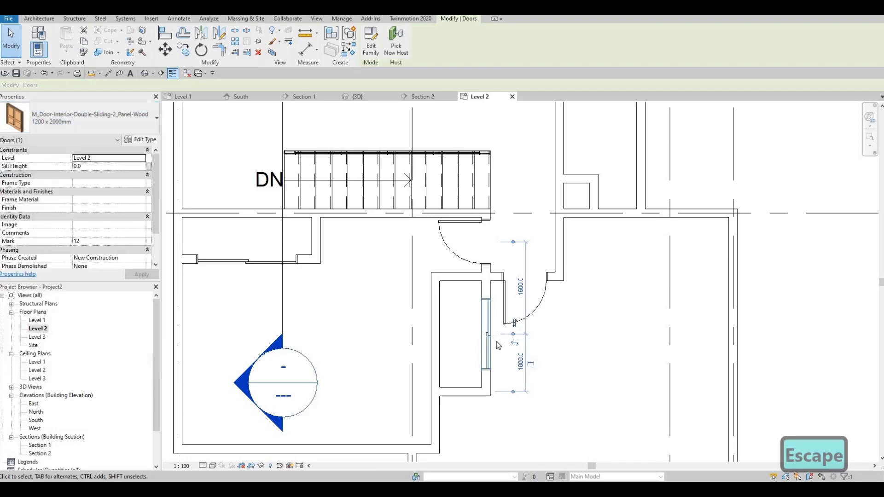
key("Escape")
key("Escape")
scroll(339, 280, "down", 2)
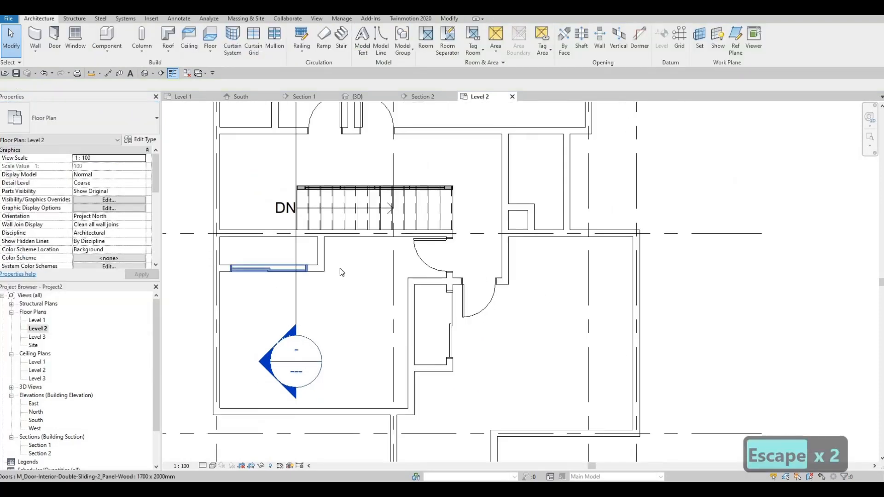
middle_click_drag(473, 353, 453, 426)
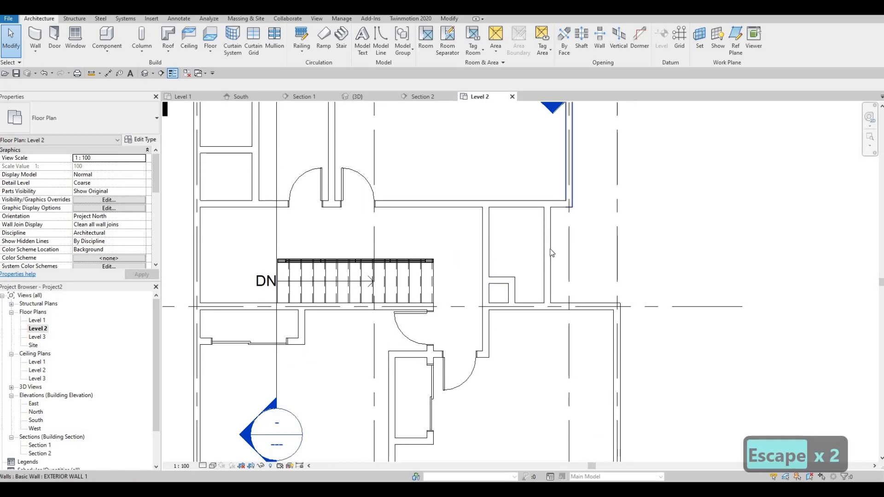
- Place a 750 x 2000mm door in the upper wall of the shaft-side closet, swinging into it, 400 mm from the closet's side wall
left_click(459, 390)
key("c")
key("s")
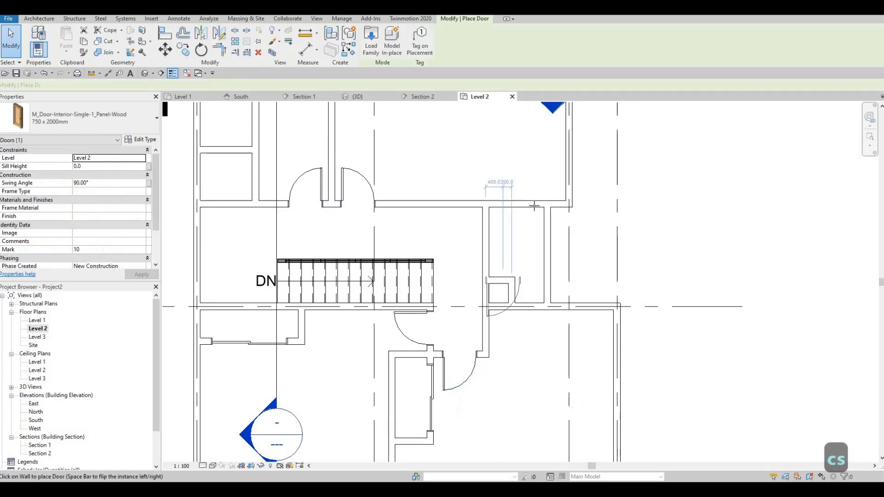
key("space")
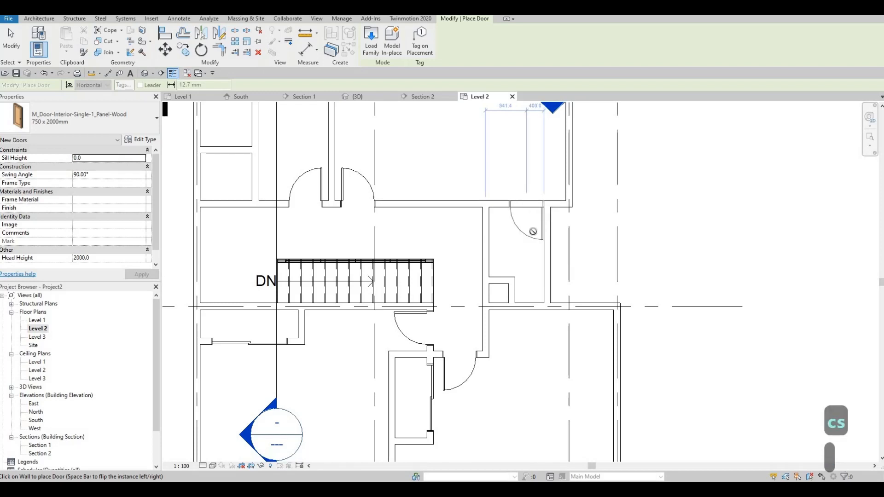
key("Escape")
key("Escape")
key("Escape")
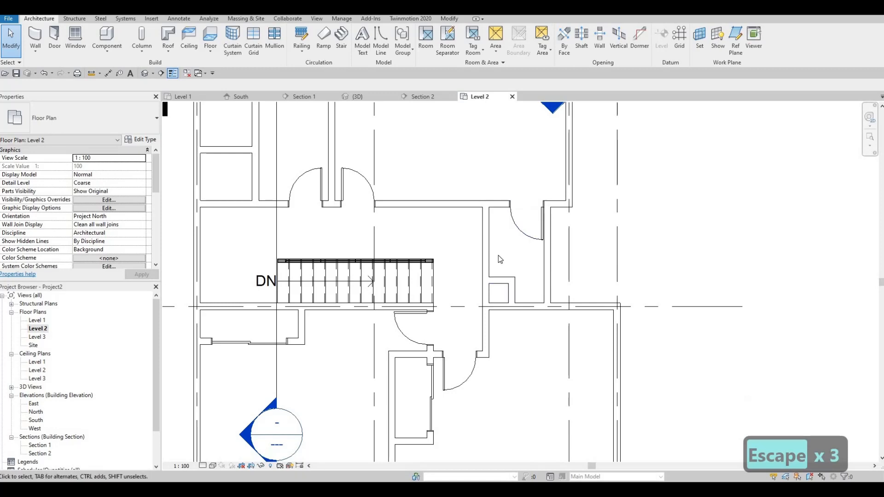
key("Escape")
key("Escape")
key("d")
key("i")
left_click(440, 282)
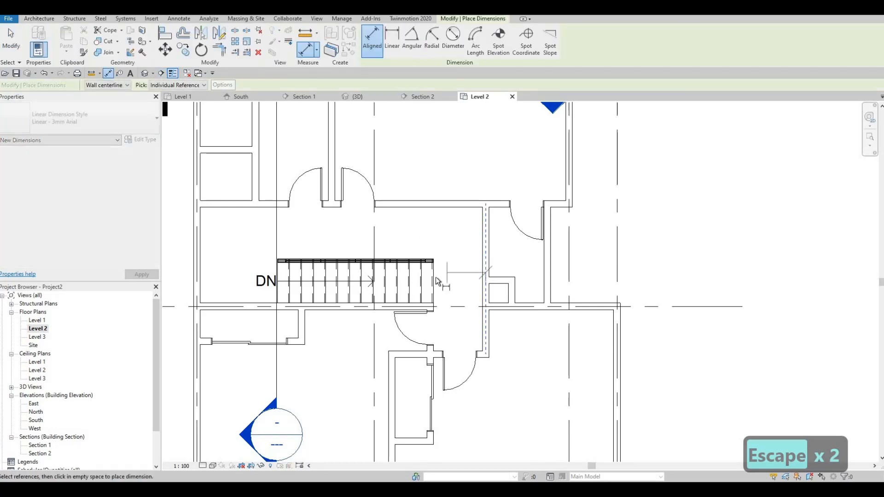
key("Escape")
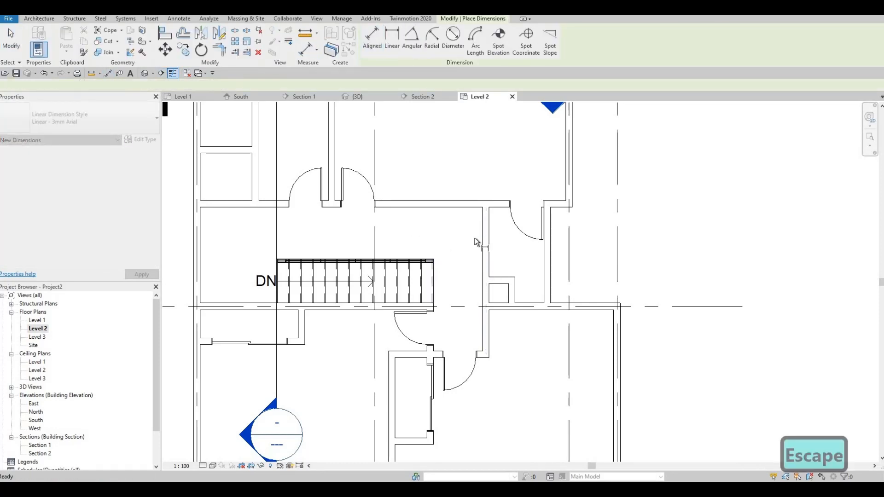
scroll(475, 241, "down", 2)
scroll(444, 249, "up", 3)
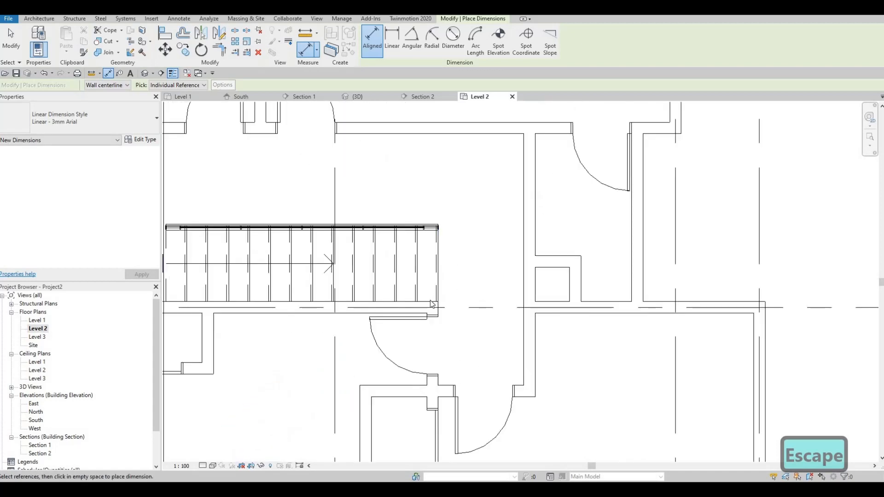
key("Escape")
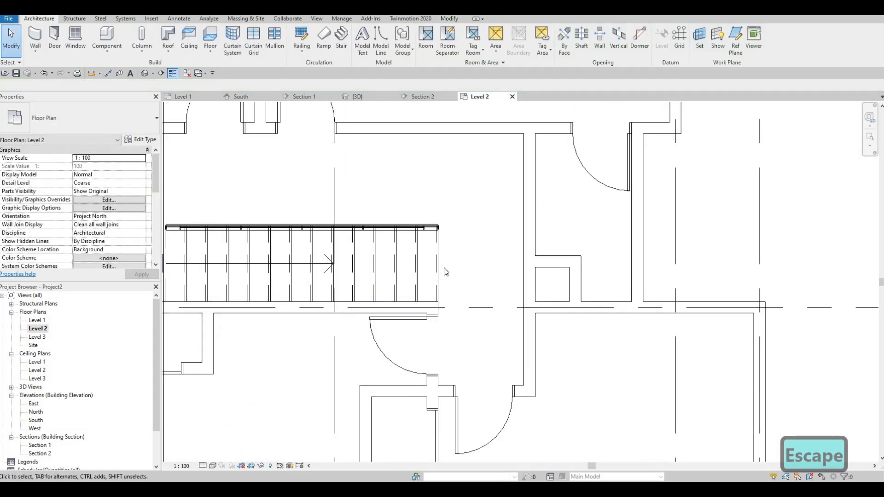
- Examine the stair, its railing and the surrounding hallway and doors on the Level 2 plan
scroll(445, 269, "down", 3)
scroll(446, 264, "up", 2)
middle_click_drag(446, 280, 457, 322)
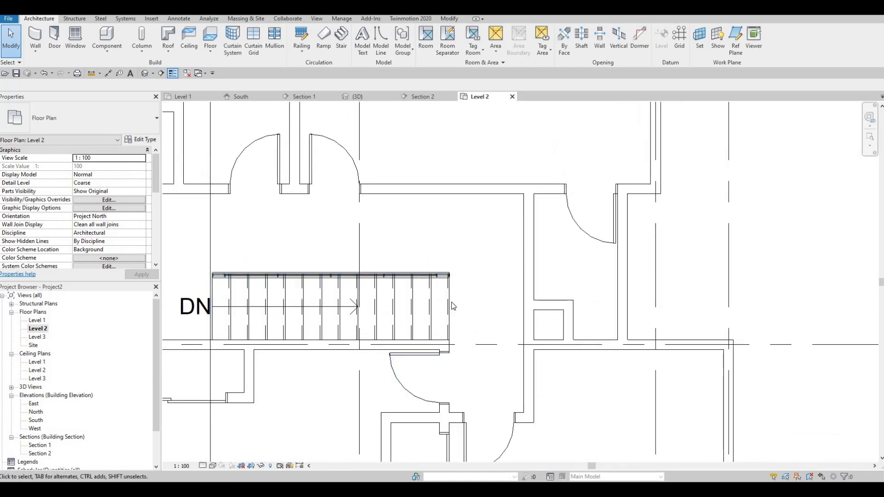
key("F1")
key("F1")
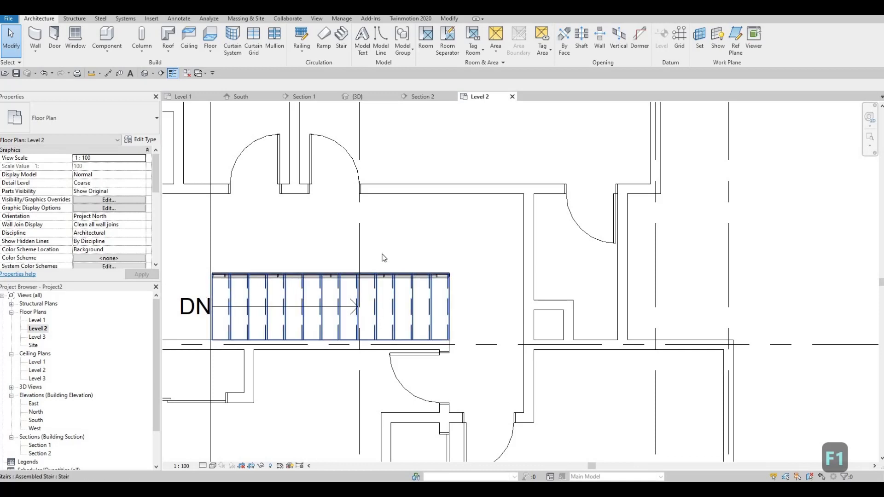
middle_click_drag(335, 309, 378, 295)
middle_click_drag(211, 313, 391, 289)
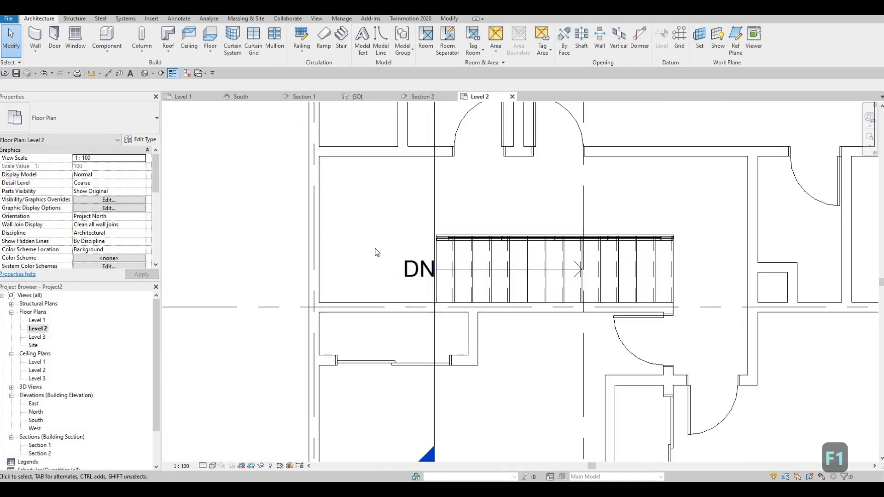
middle_click_drag(479, 252, 455, 281)
scroll(425, 245, "down", 3)
scroll(455, 281, "down", 1)
scroll(491, 261, "up", 1)
scroll(464, 292, "down", 4)
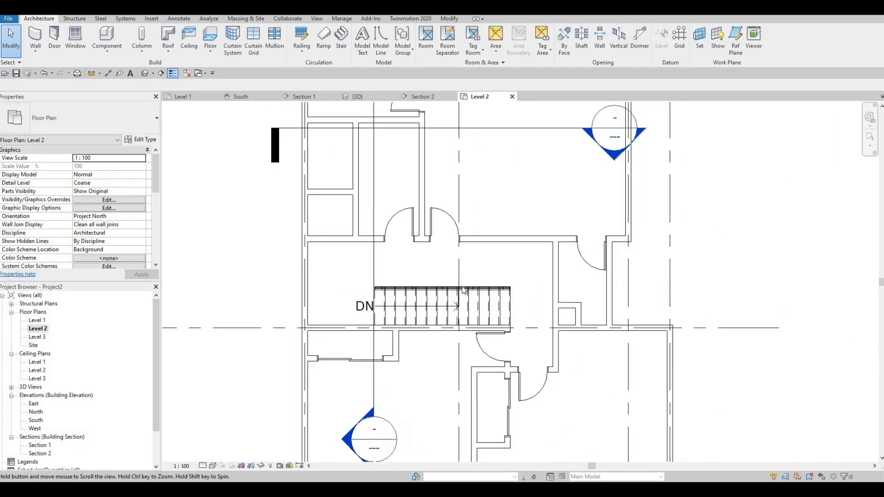
scroll(464, 291, "up", 2)
middle_click_drag(464, 291, 464, 284)
scroll(464, 285, "down", 1)
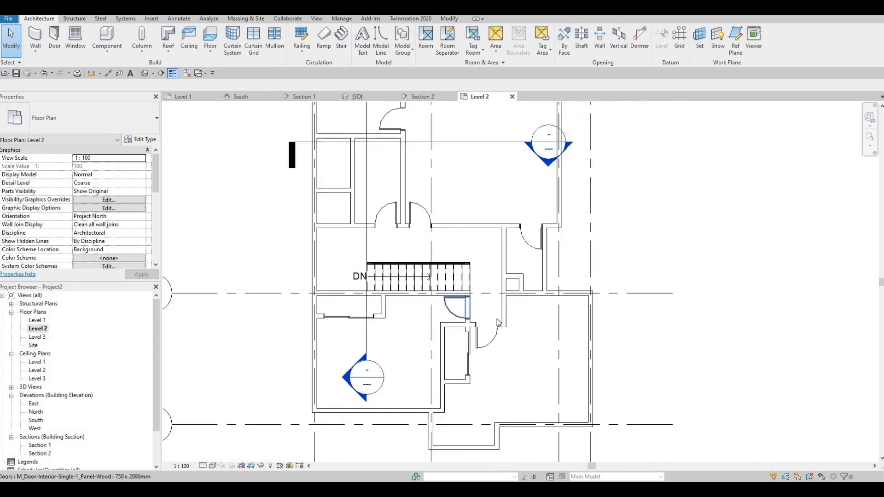
- Shorten the upper-room partition so it ends at the inner vertical partition instead of the exterior wall, opening the narrow space behind it
middle_click_drag(499, 375, 499, 346)
middle_click_drag(407, 307, 450, 342)
middle_click_drag(374, 194, 369, 258)
scroll(348, 189, "up", 1)
middle_click_drag(349, 188, 344, 216)
scroll(333, 206, "up", 2)
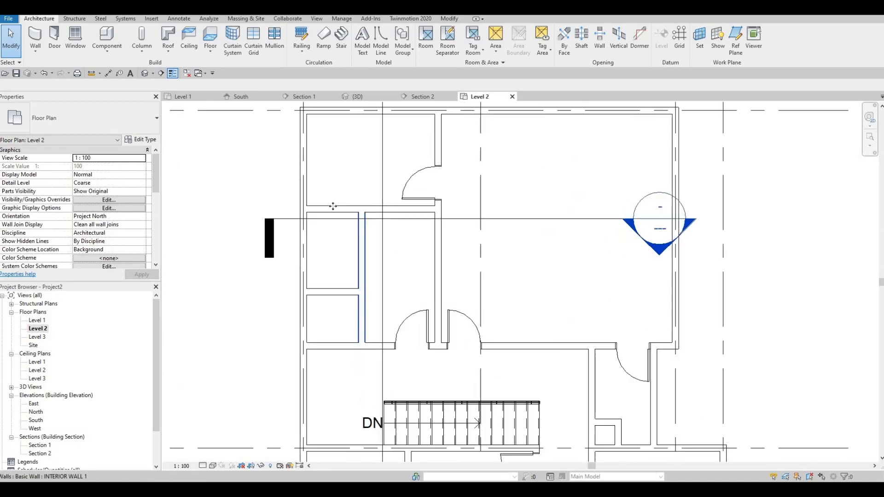
left_click(316, 209)
left_click_drag(350, 215, 362, 210)
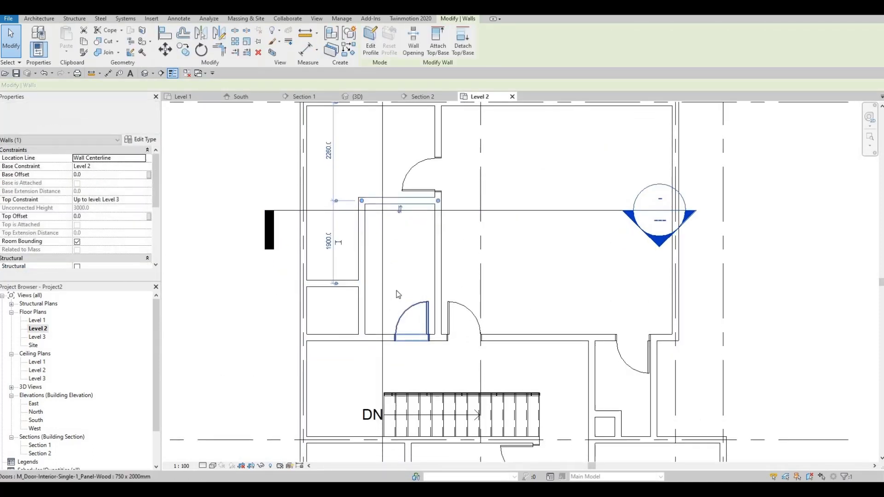
- Place a 750 x 2000mm door in the hallway wall of the small corner room, 600 mm from the exterior wall and swinging into the hallway
scroll(396, 291, "down", 2)
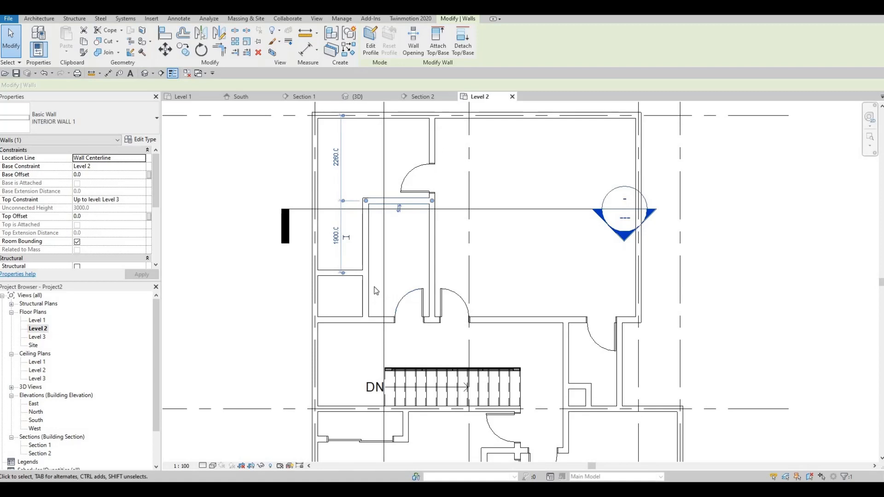
scroll(332, 322, "up", 2)
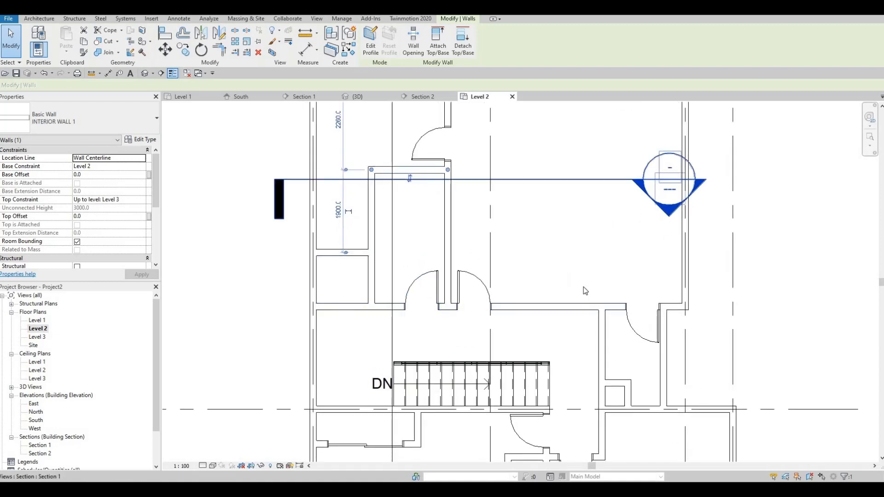
left_click(629, 330)
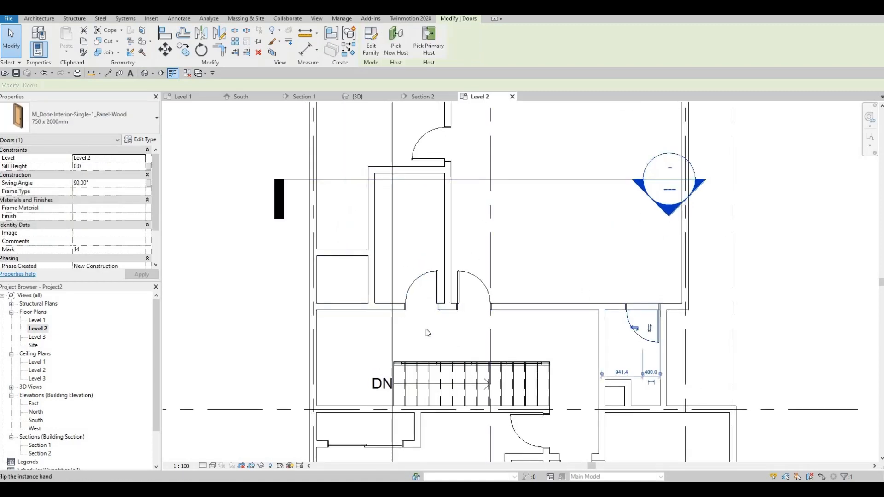
key("c")
key("s")
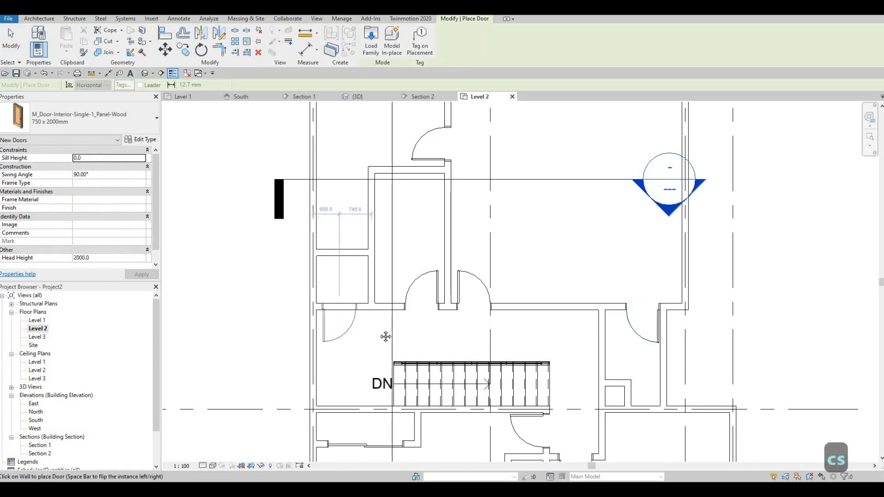
left_click(339, 311)
middle_click_drag(452, 319, 404, 319)
scroll(428, 336, "down", 2)
middle_click_drag(473, 330, 468, 268)
scroll(435, 330, "down", 1)
scroll(458, 325, "up", 1)
scroll(468, 268, "down", 1)
key("Escape")
key("Escape")
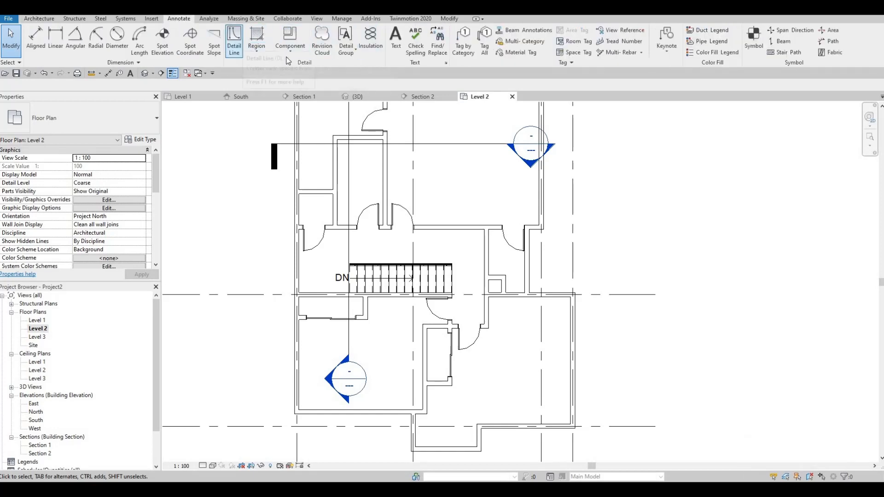
- Draw two parallel <Demolished> detail lines, 1850 mm long, between the end walls of the recess closet as a hanging rail
left_click(235, 40)
left_click(441, 46)
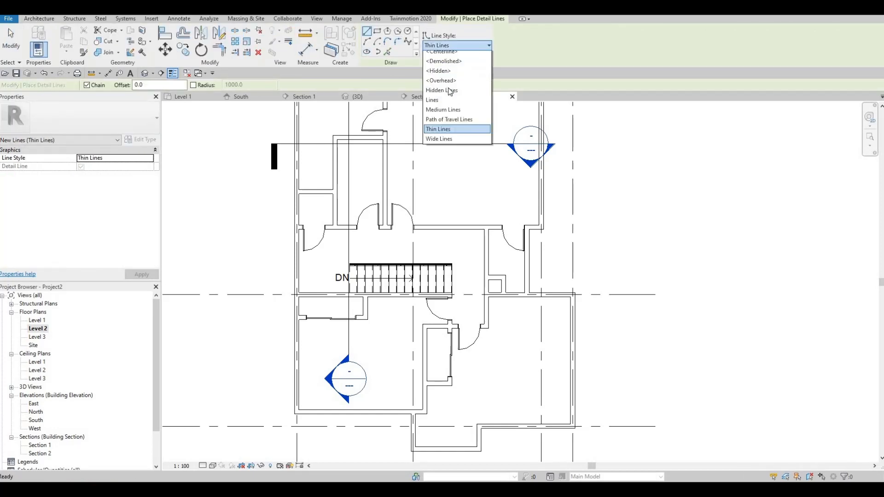
left_click(454, 76)
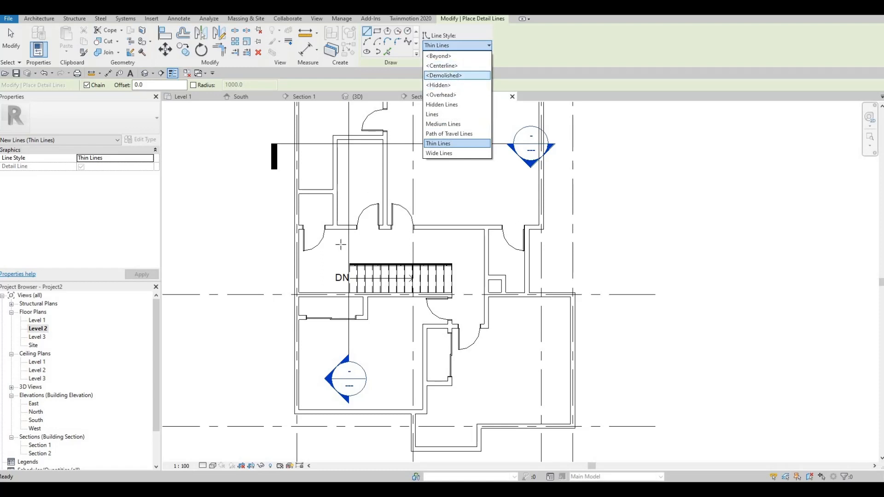
scroll(335, 243, "up", 2)
middle_click_drag(343, 211, 343, 237)
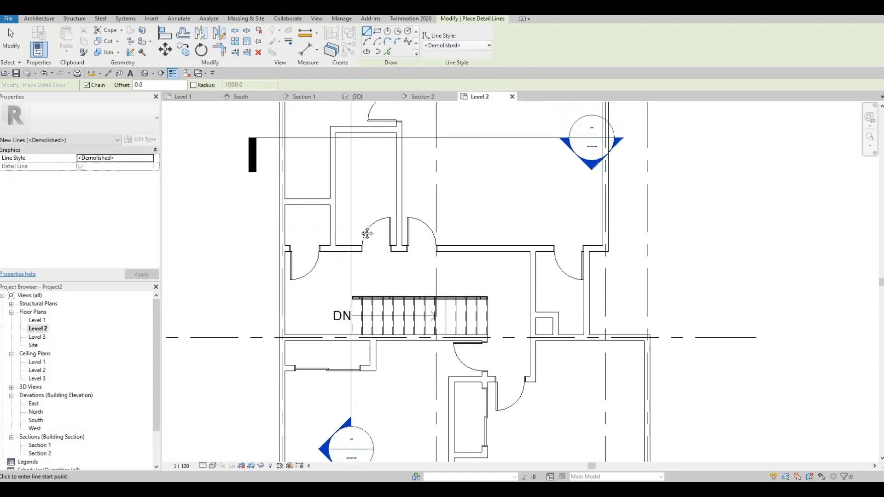
scroll(394, 254, "down", 1)
middle_click_drag(442, 344, 417, 280)
scroll(421, 299, "up", 3)
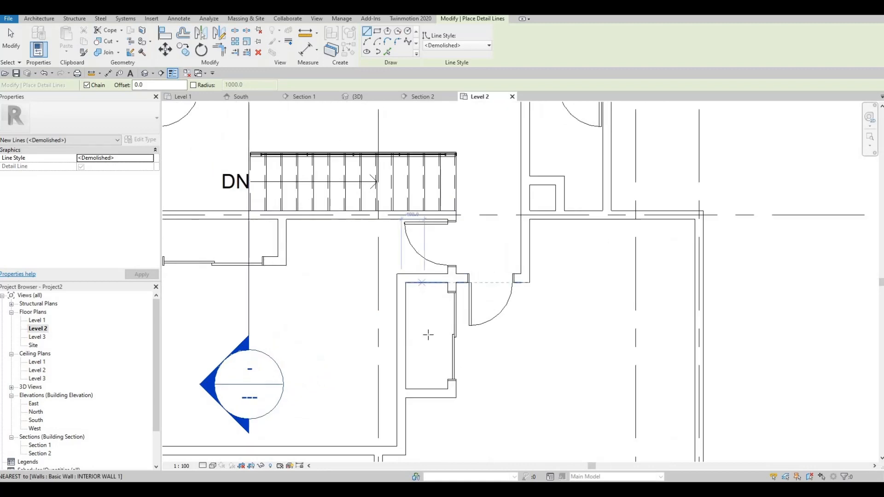
left_click(424, 282)
left_click(425, 387)
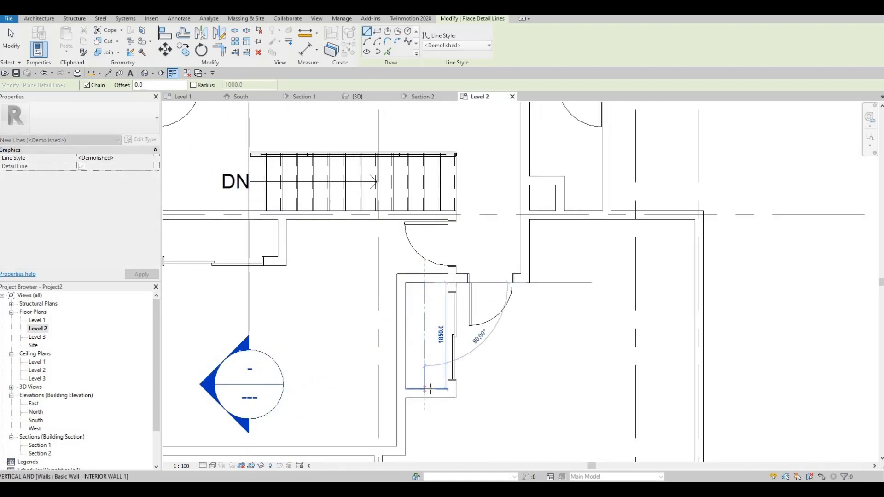
key("Escape")
left_click(430, 389)
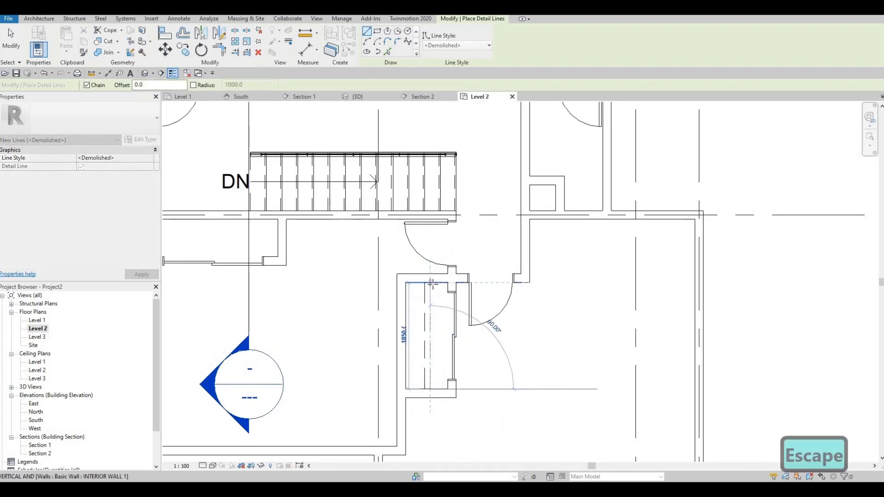
key("Escape")
- Draw two parallel horizontal <Demolished> detail lines from wall to wall in the closet below grid B
middle_click_drag(208, 242, 410, 276)
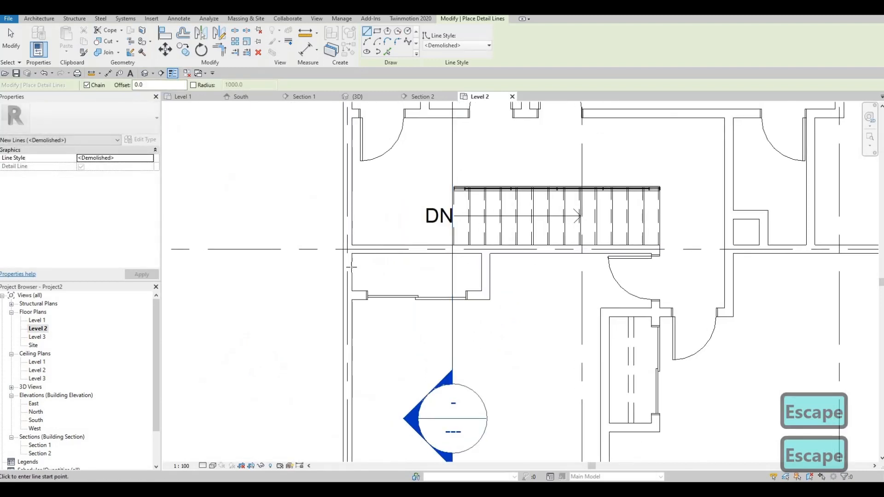
left_click(480, 267)
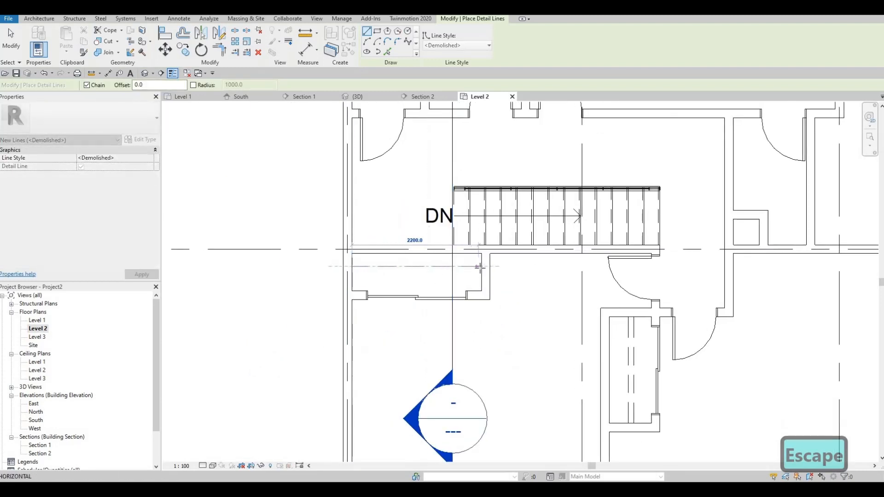
left_click(352, 266)
key("Escape")
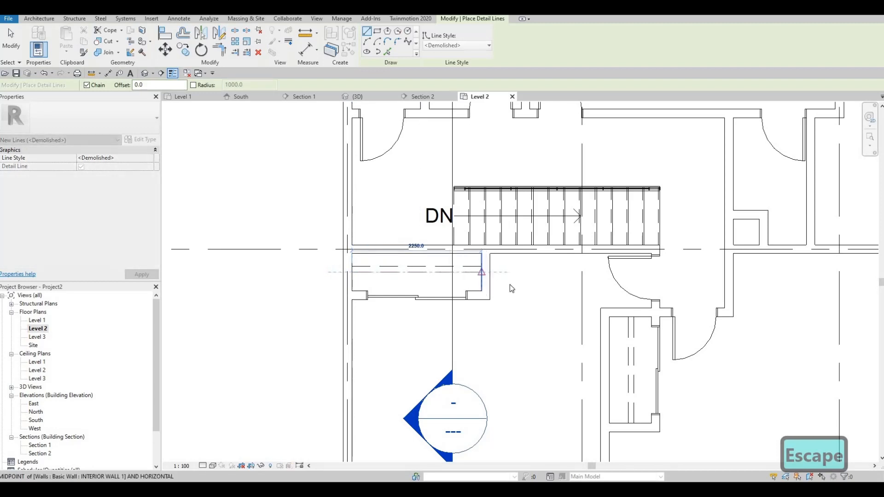
key("Escape")
- Draw <Demolished> detail lines in the shaft-side closet, one from the door wall to the shaft and one from the shaft to the side wall
scroll(506, 276, "down", 3)
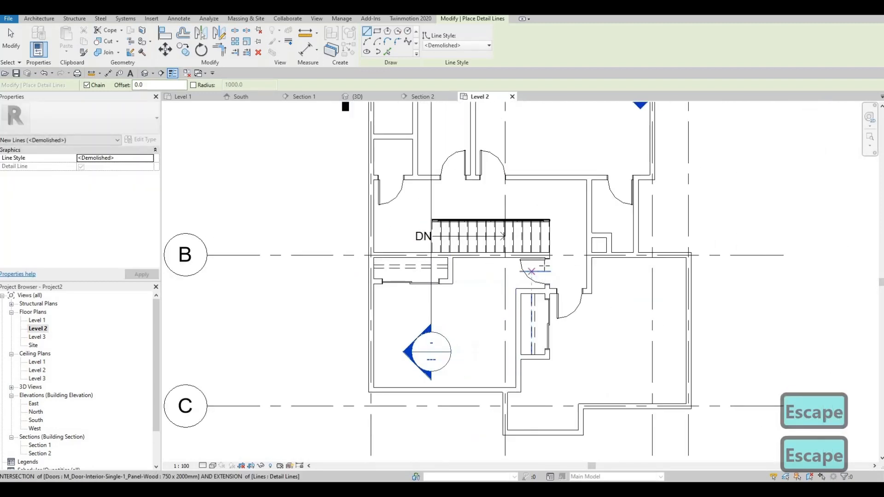
scroll(545, 266, "up", 4)
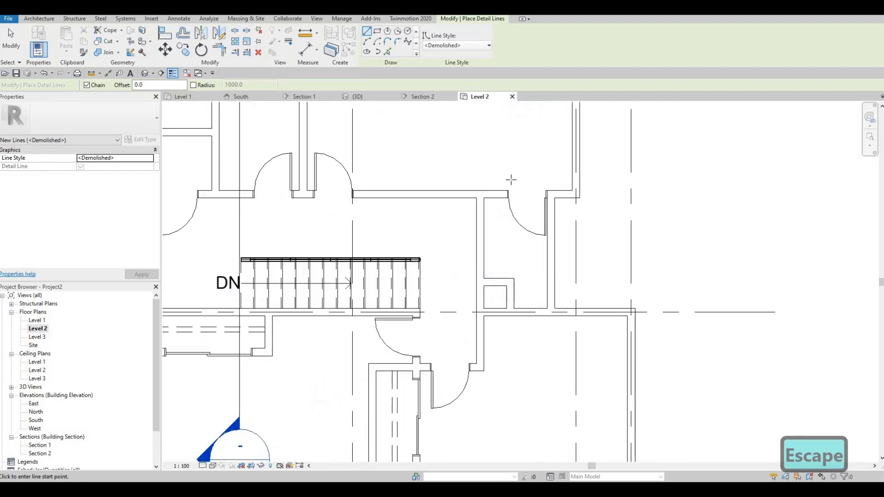
scroll(511, 179, "up", 2)
left_click(516, 162)
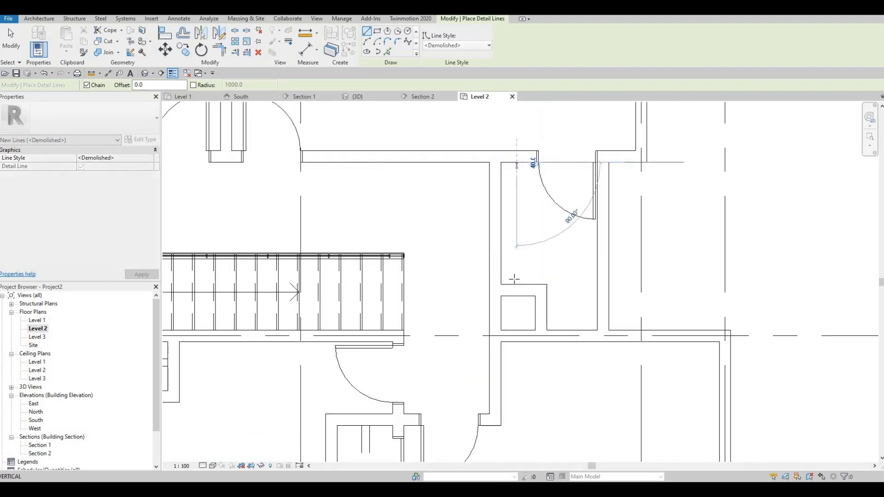
left_click(515, 283)
key("Escape")
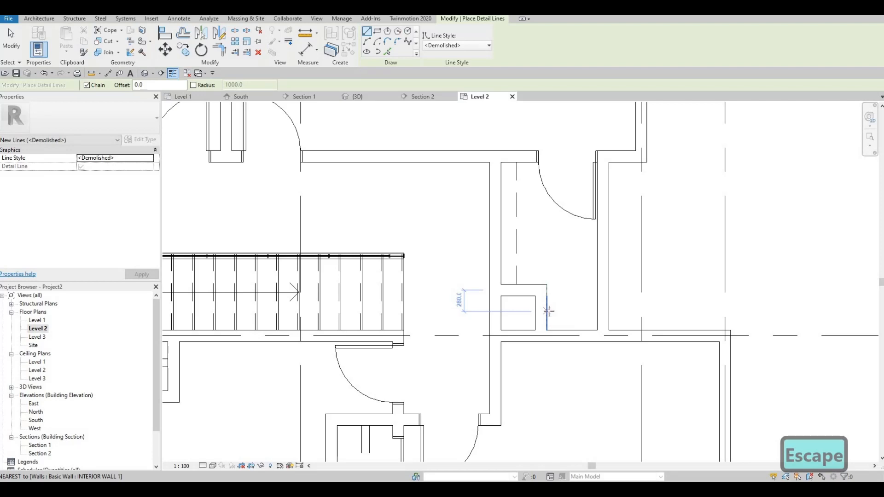
left_click(547, 307)
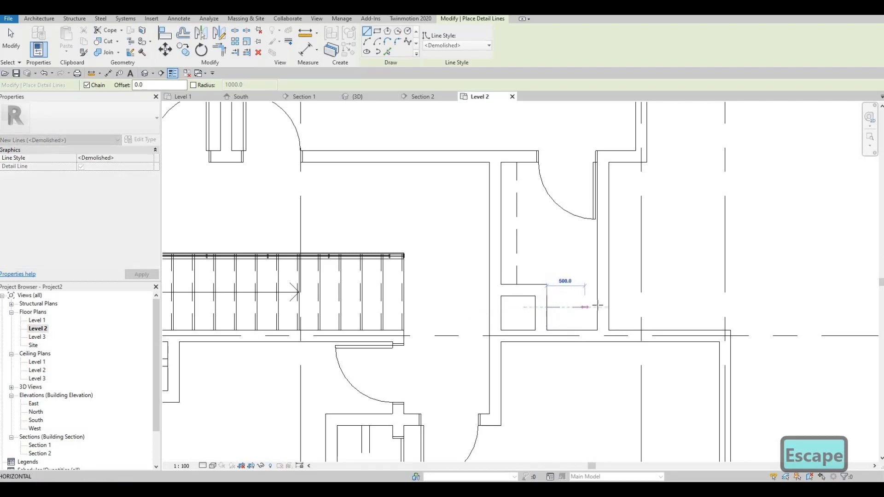
scroll(591, 281, "down", 1)
key("Escape")
key("Escape")
key("Escape")
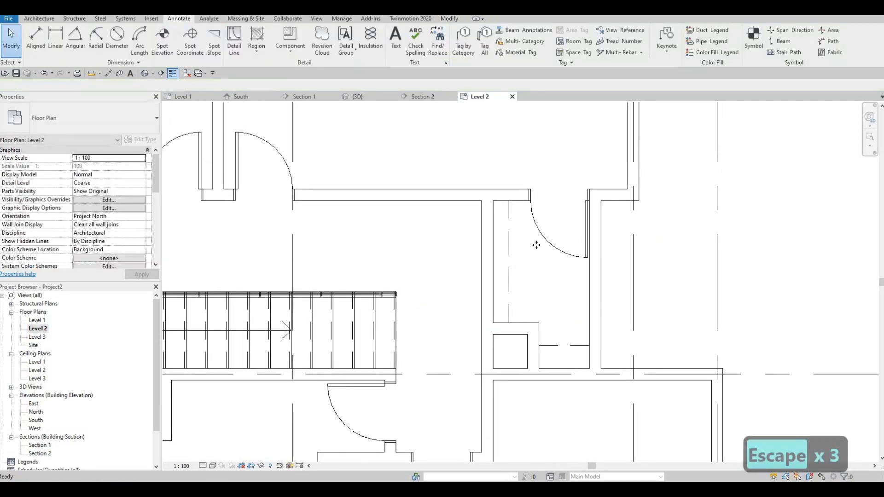
- Change the shaft-side closet door to 650 x 2000mm and move its centre to about 620 mm from the side wall
left_click(84, 119)
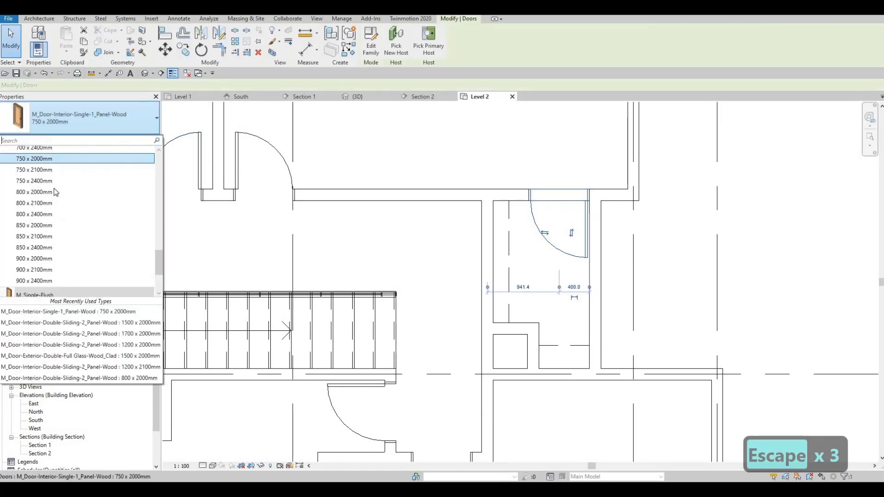
scroll(55, 179, "up", 2)
scroll(52, 162, "up", 1)
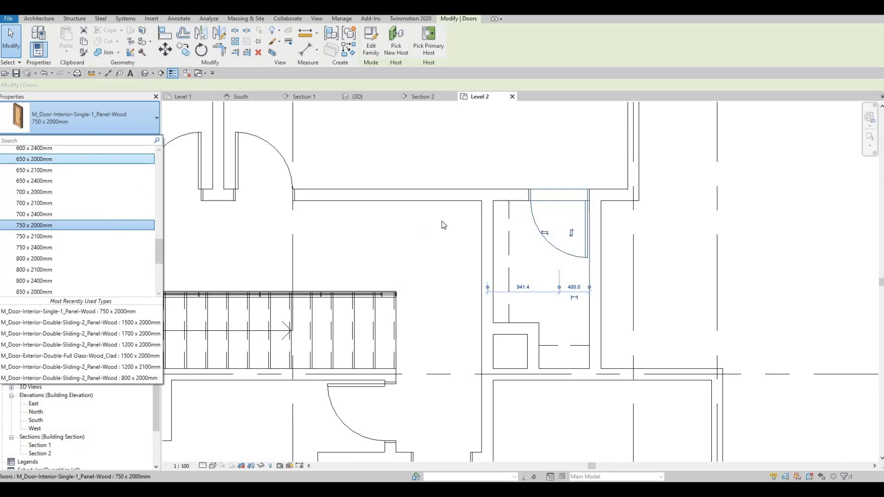
key("Return")
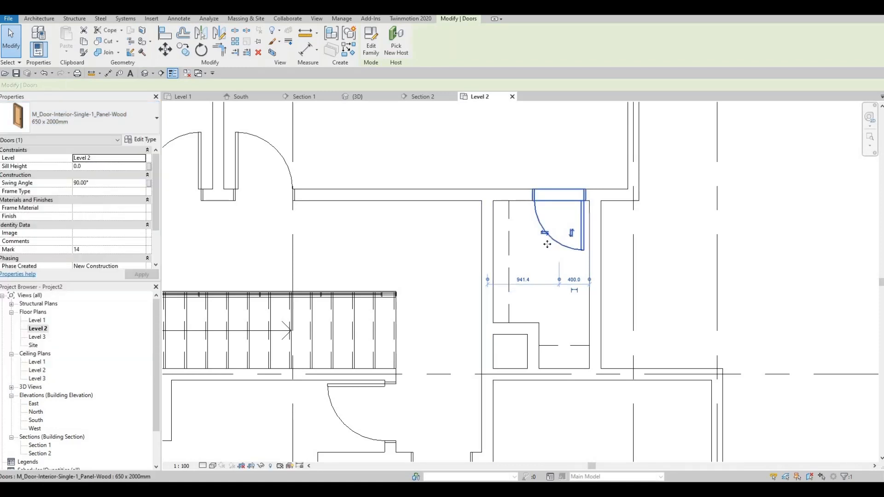
left_click_drag(535, 247, 519, 247)
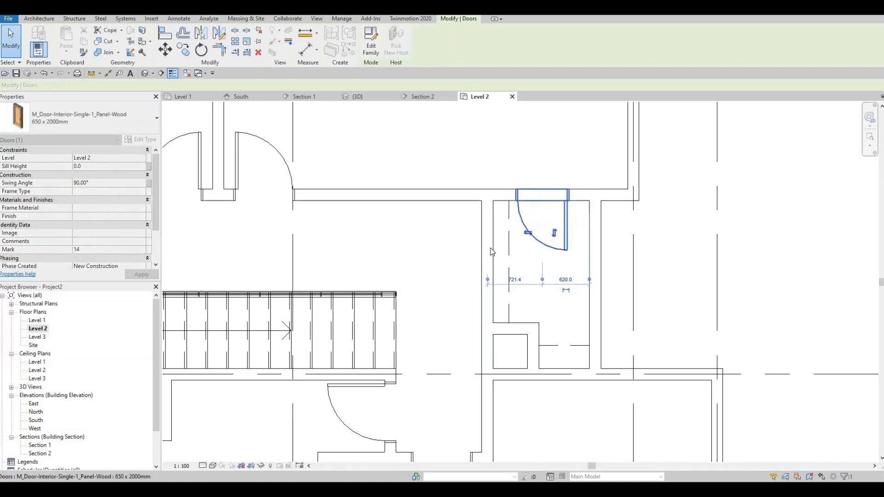
key("Escape")
key("Escape")
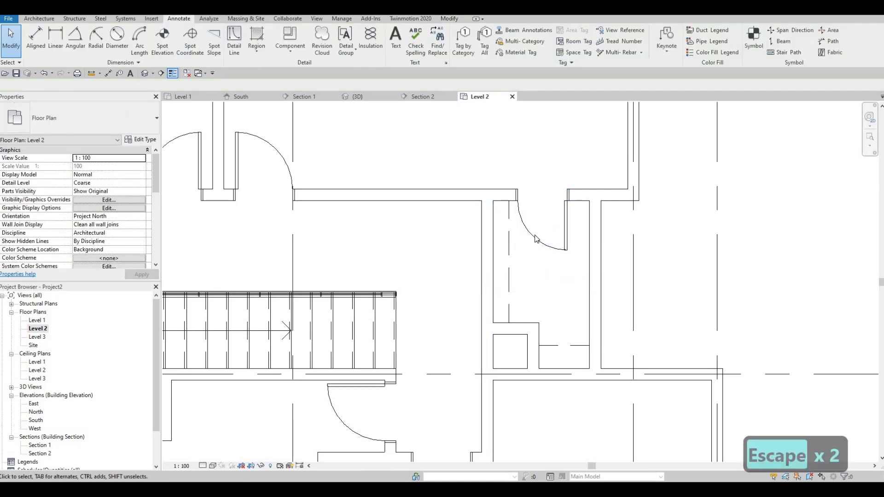
- Draw a <Demolished> detail line about 1905 mm long beside the closet's side wall, from the door wall to the short horizontal line
scroll(539, 276, "down", 2)
middle_click_drag(542, 217, 533, 261)
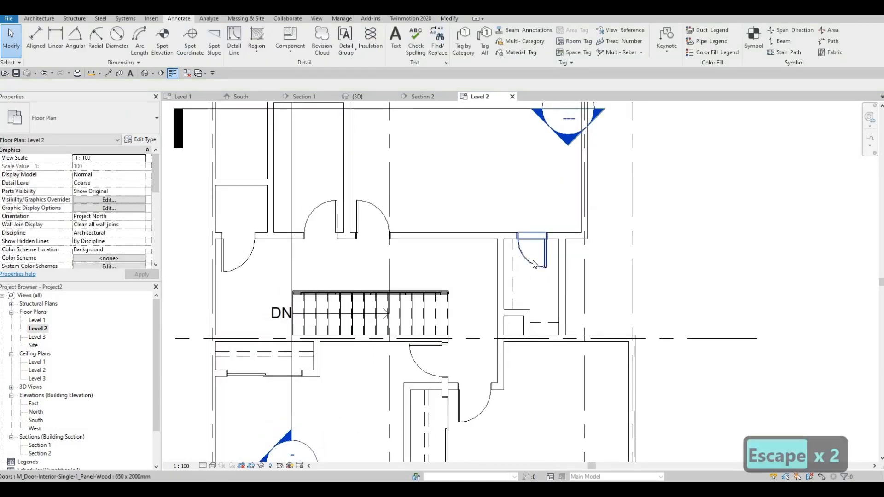
scroll(533, 266, "up", 2)
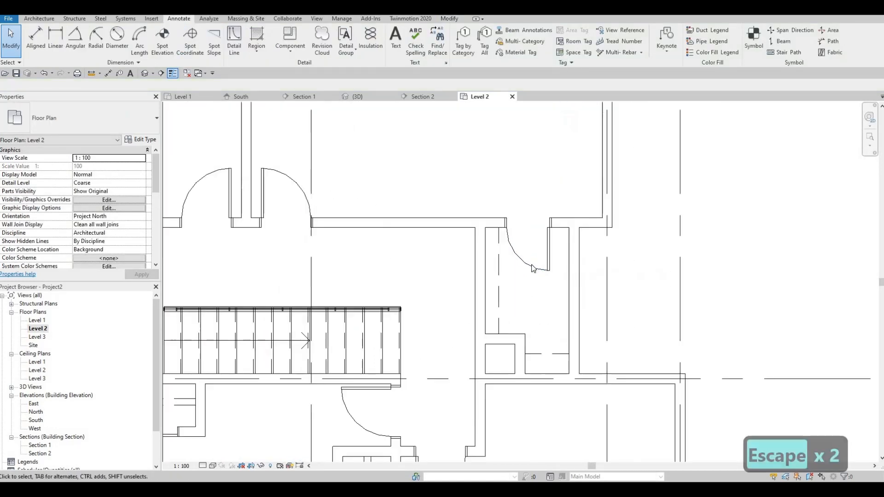
middle_click_drag(532, 293, 529, 281)
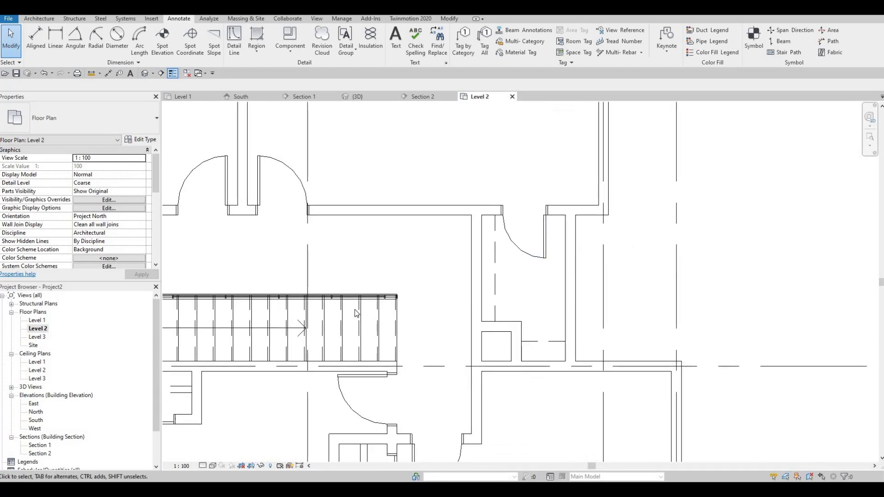
key("Escape")
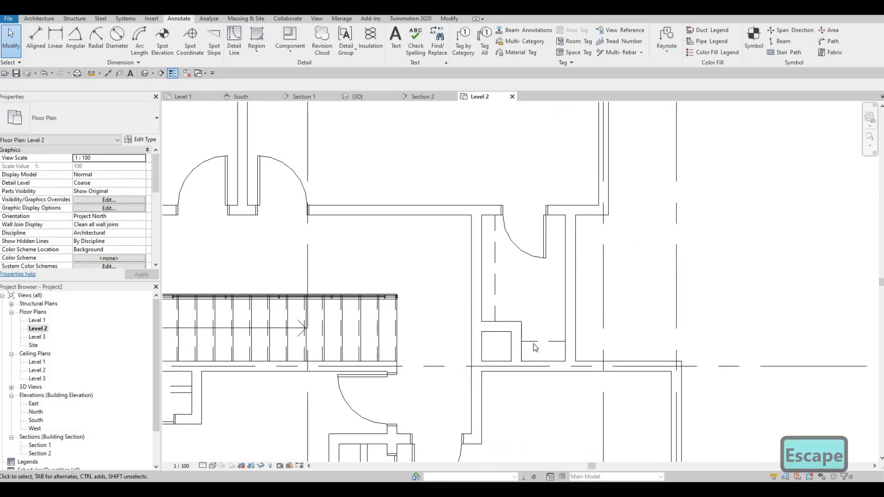
left_click(533, 342)
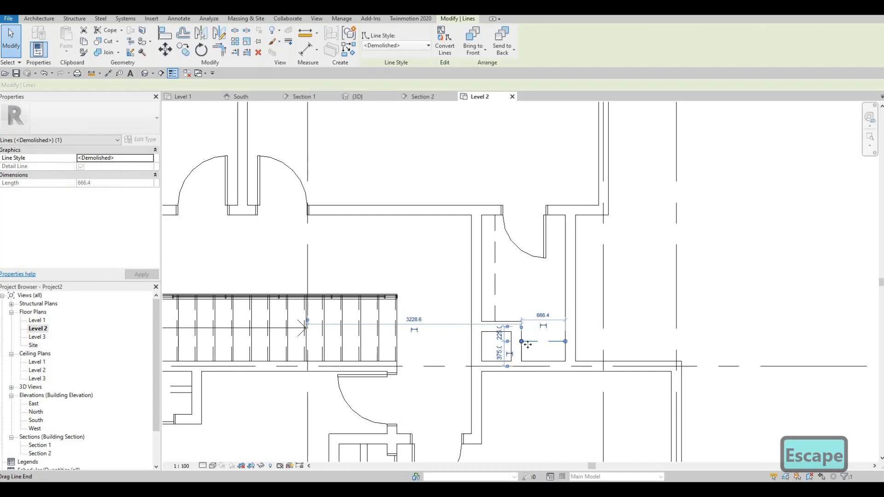
key("c")
key("s")
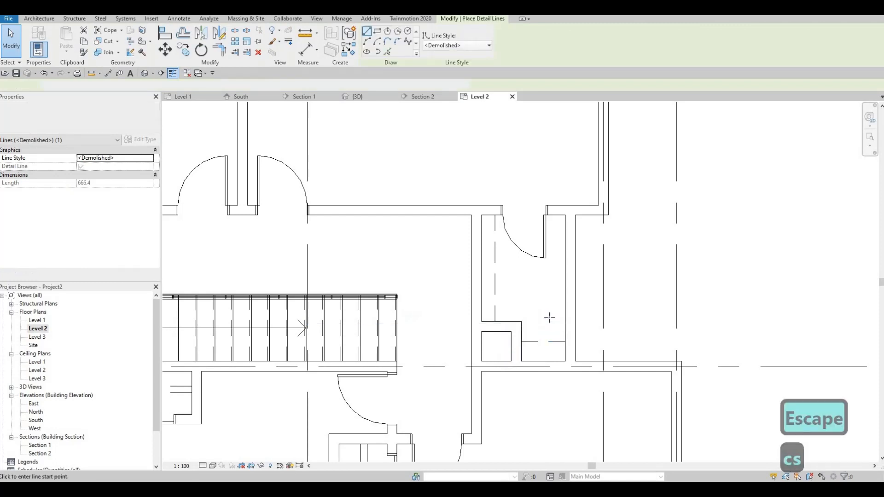
scroll(549, 315, "up", 2)
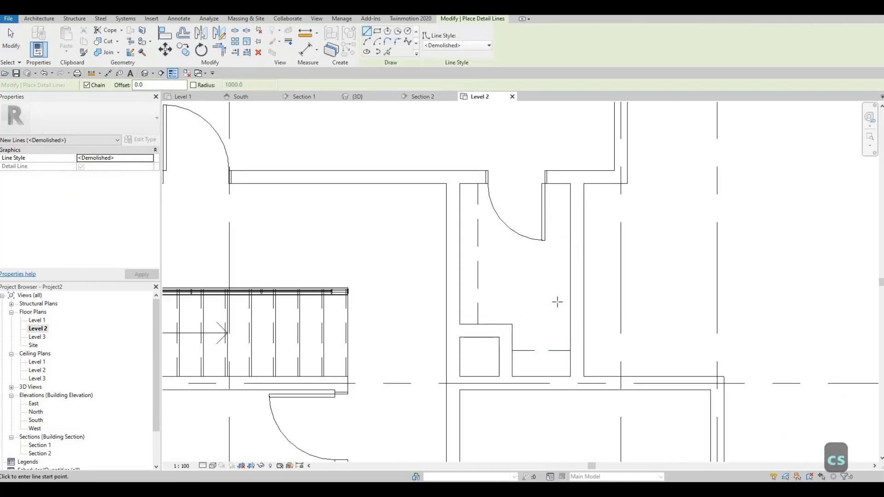
left_click(558, 184)
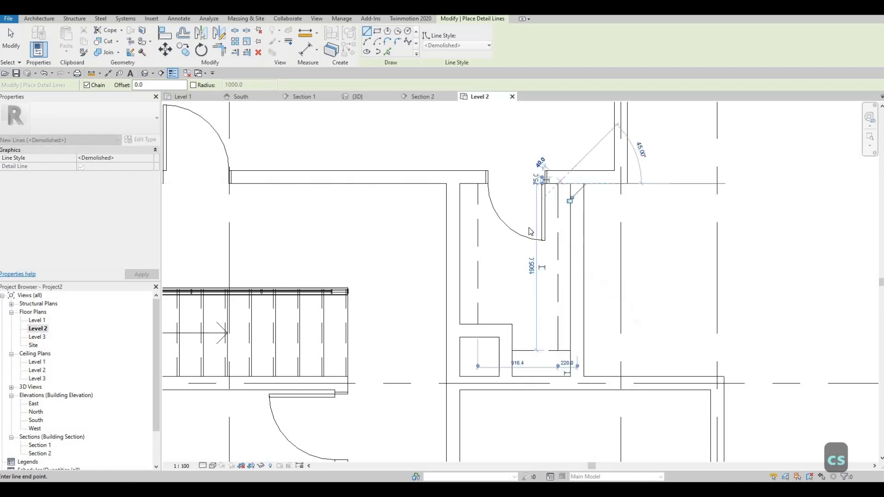
key("Escape")
key("Escape")
- Nudge the 650 x 2000mm closet door slightly toward the stair side, away from the new dashed line
left_click(531, 240)
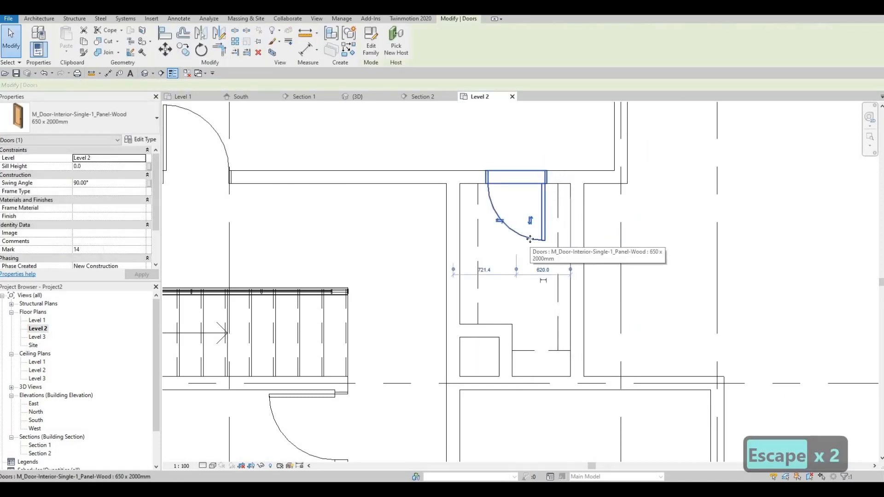
key("Escape")
key("Escape")
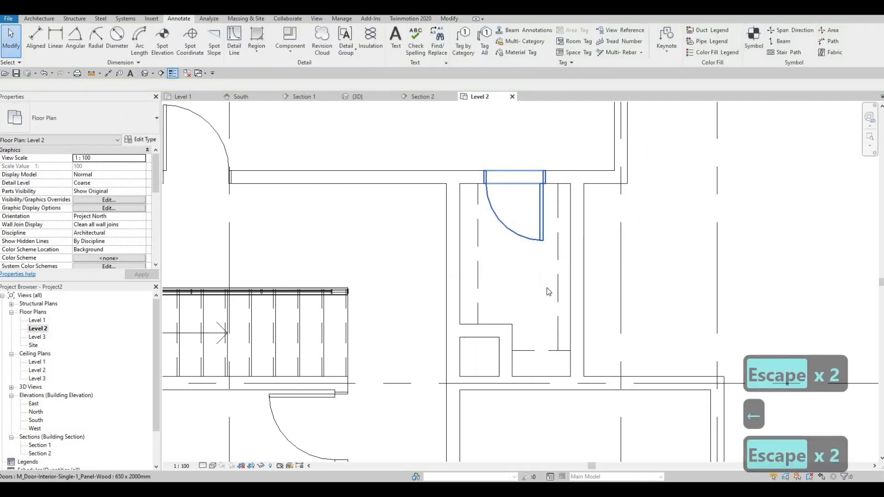
- Trim the long vertical and short horizontal <Demolished> lines of the closet to a corner
key("t")
key("r")
left_click(557, 316)
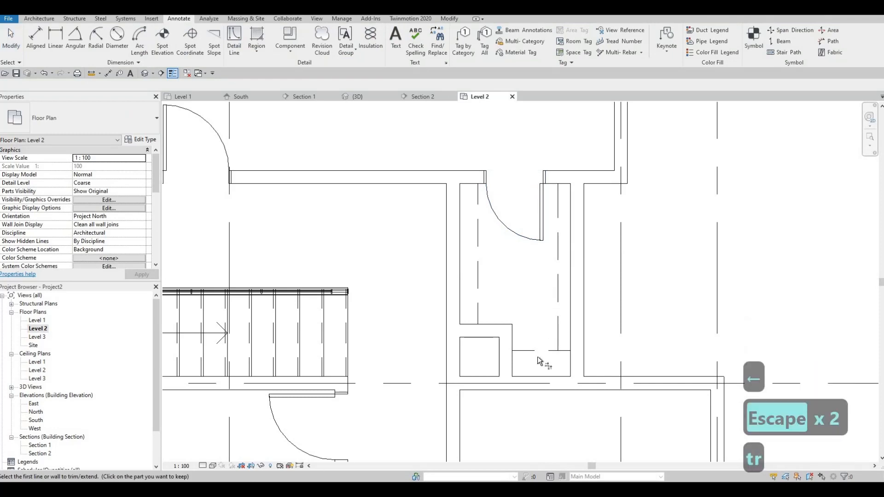
left_click(537, 355)
key("Escape")
key("Escape")
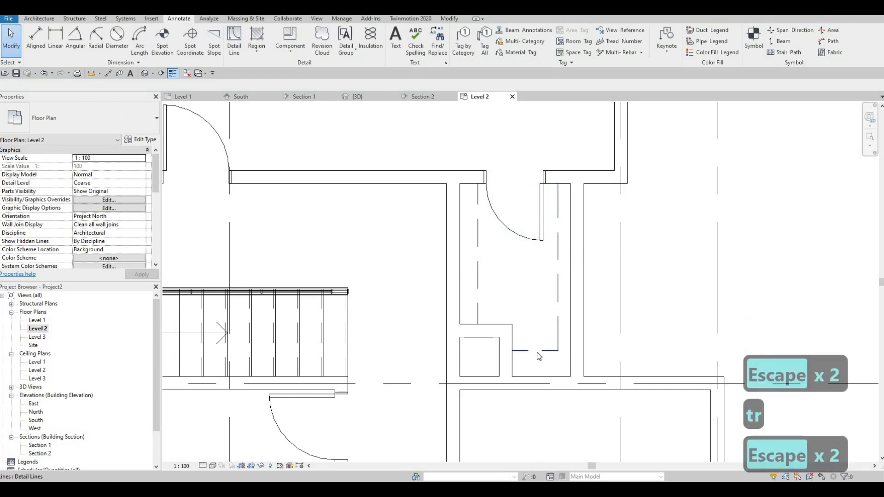
- Nudge the short horizontal dashed line toward the grid wall and the long vertical one slightly away from the side wall
left_click(536, 353)
key("Down")
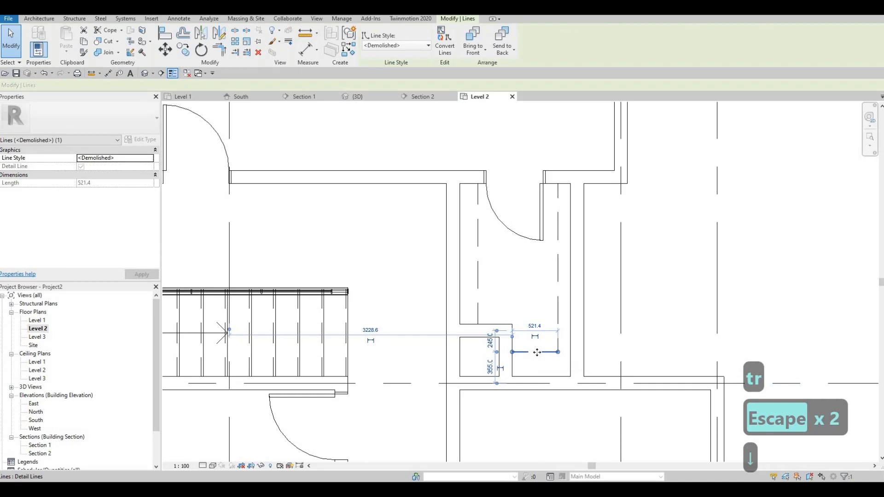
left_click(561, 304)
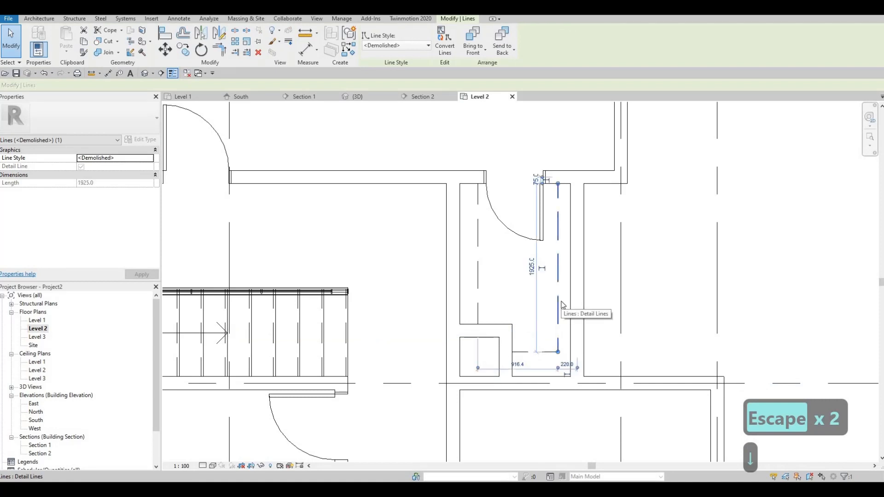
key("Left")
key("Left")
key("Escape")
key("Escape")
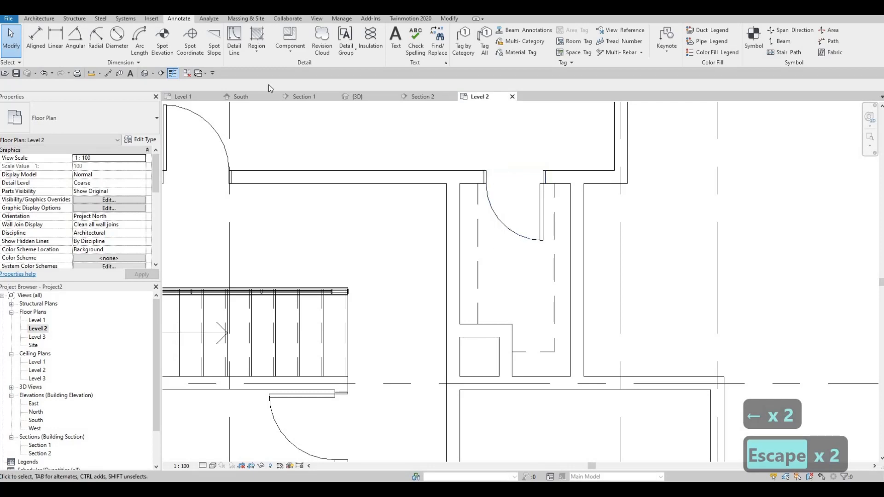
- Draw a Thin Lines detail line about 1605 mm long beside the stair-side dashed line, from the door wall to the shaft wall
left_click(234, 40)
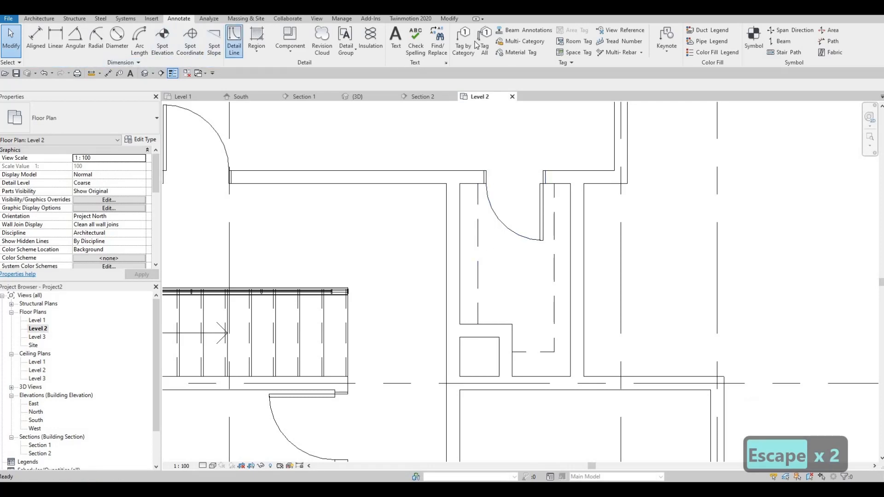
left_click(467, 46)
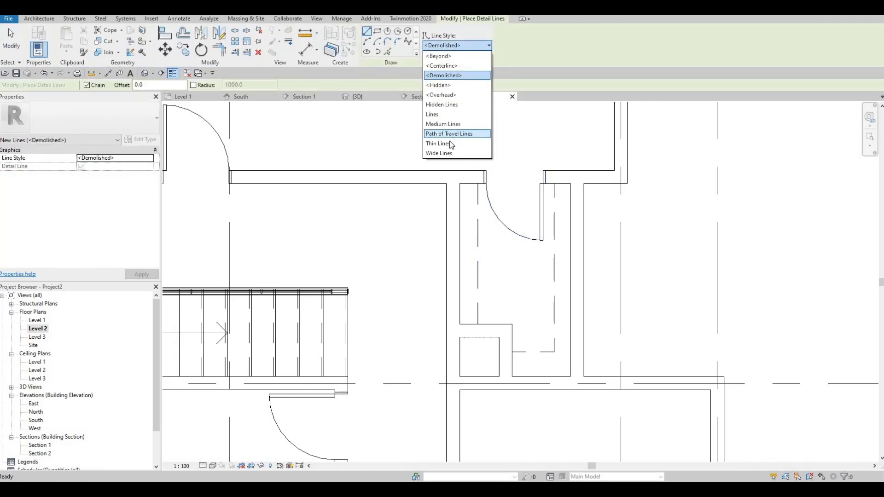
left_click(451, 144)
scroll(478, 183, "up", 2)
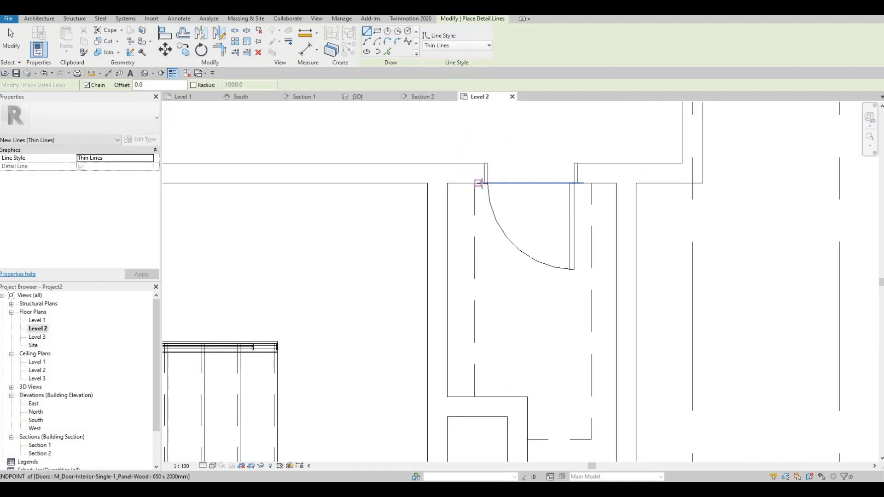
scroll(480, 182, "up", 1)
left_click(479, 183)
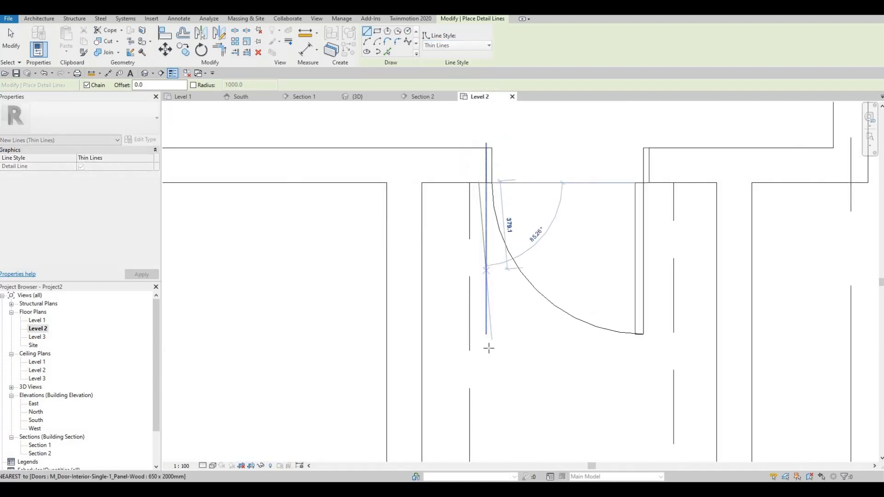
middle_click_drag(489, 349, 484, 221)
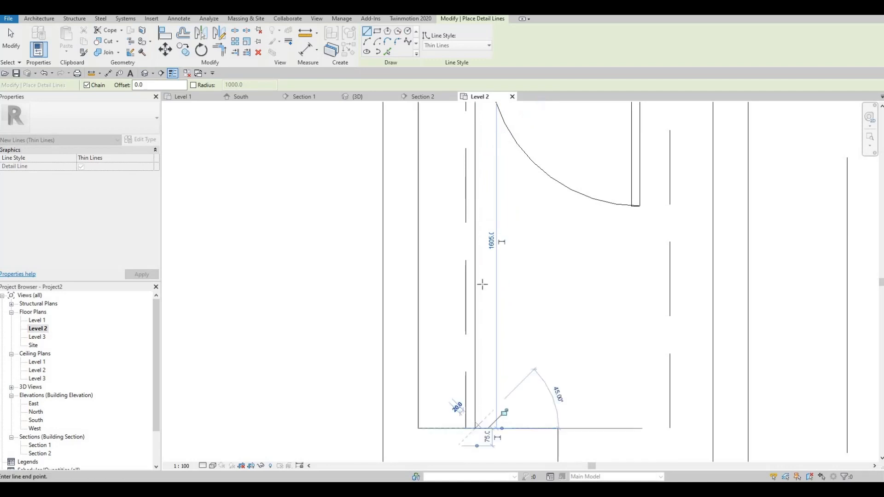
key("Escape")
- Draw two Thin Lines detail lines inside the L-shaped dashed corner, one horizontally from the shaft and one vertically from the door wall
scroll(488, 371, "down", 3)
scroll(485, 369, "up", 1)
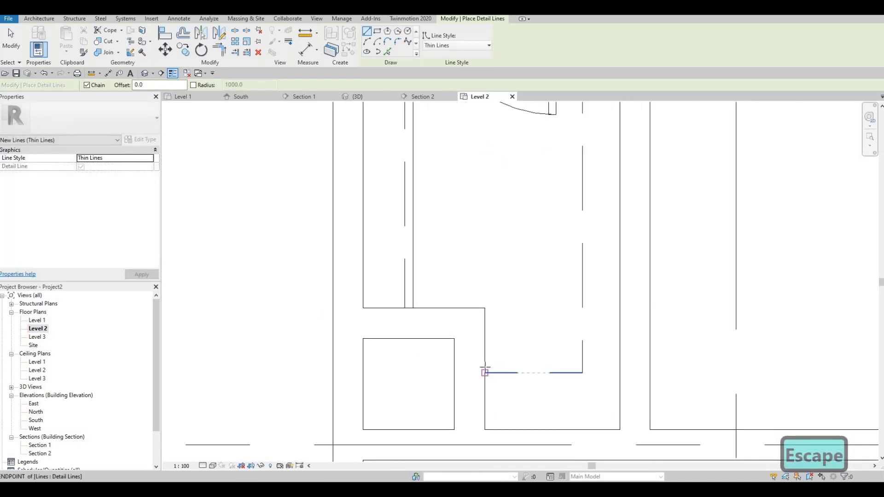
left_click(485, 366)
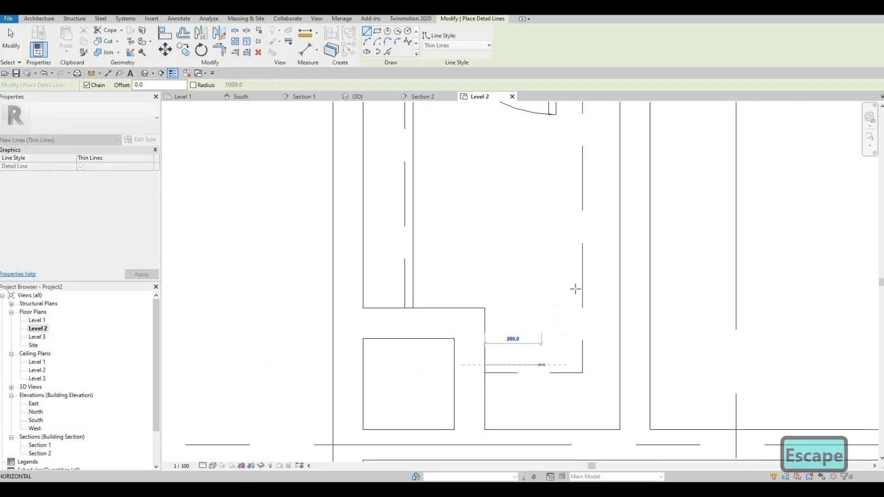
key("Escape")
scroll(548, 131, "up", 3)
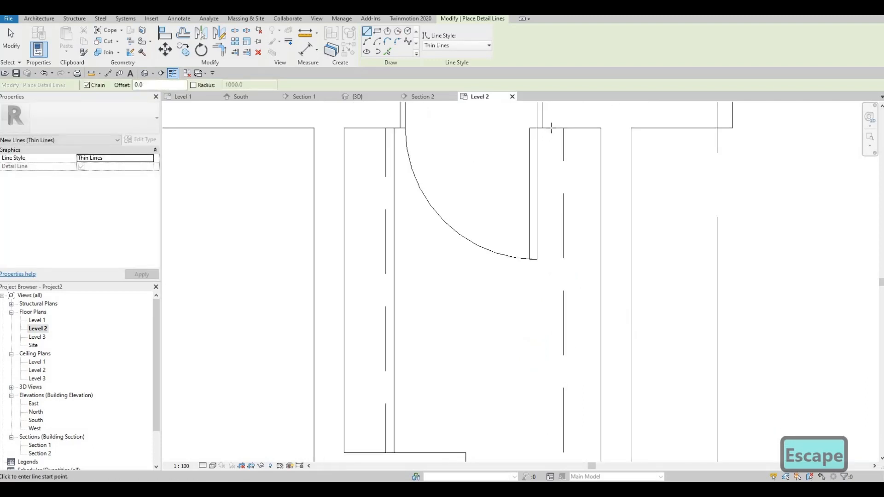
left_click(551, 128)
left_click(551, 303)
key("Escape")
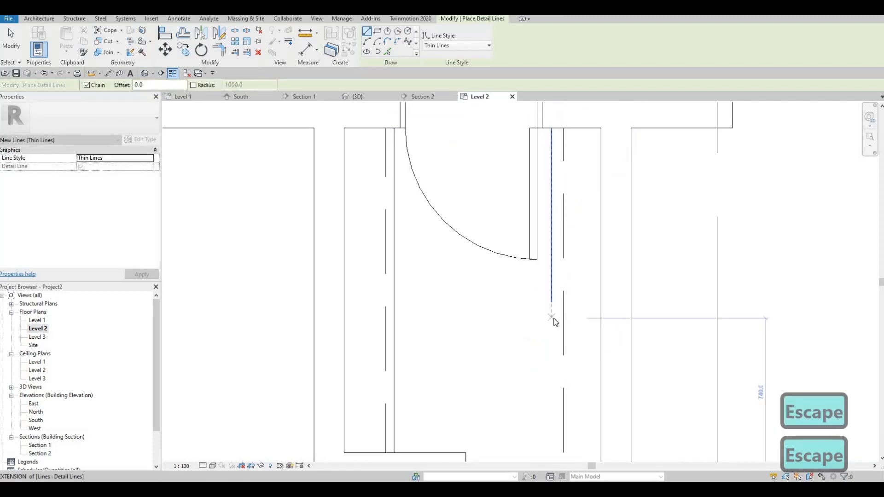
- Trim the horizontal and vertical Thin Lines detail lines to meet at a corner inside the dashed lines
key("Escape")
key("t")
key("r")
left_click(551, 295)
middle_click_drag(551, 359, 556, 279)
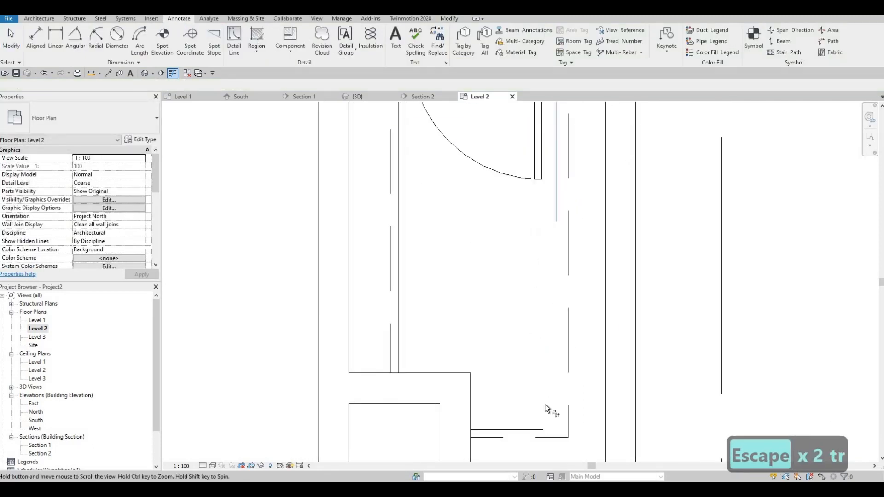
left_click(581, 361)
scroll(582, 360, "down", 3)
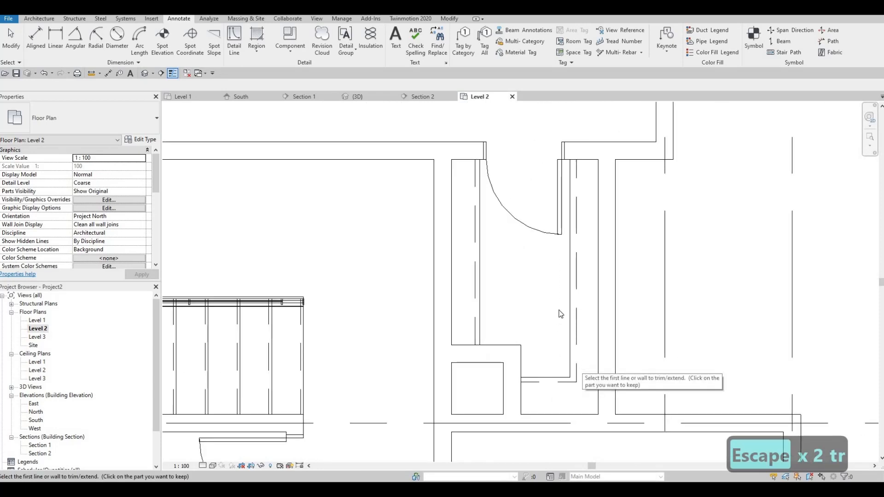
key("Escape")
key("Escape")
- Nudge the vertical Thin Lines detail line slightly closer to the dashed line by the side wall
left_click(569, 293)
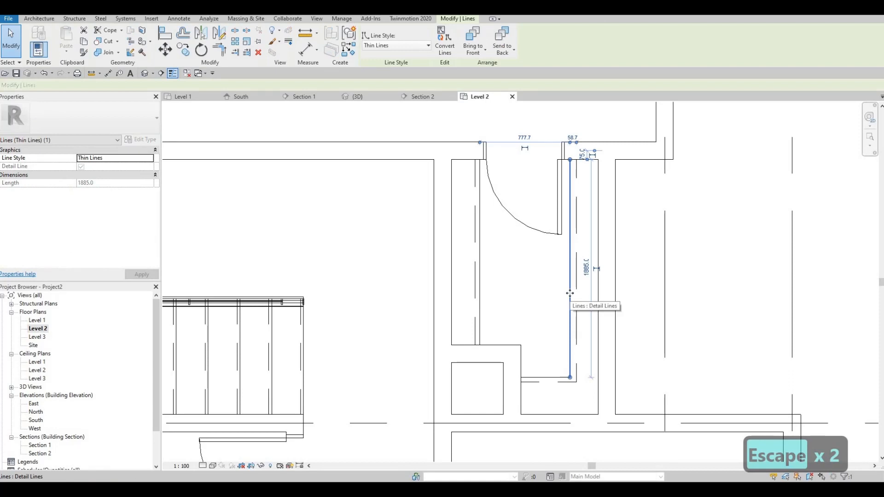
key("Right")
key("Right")
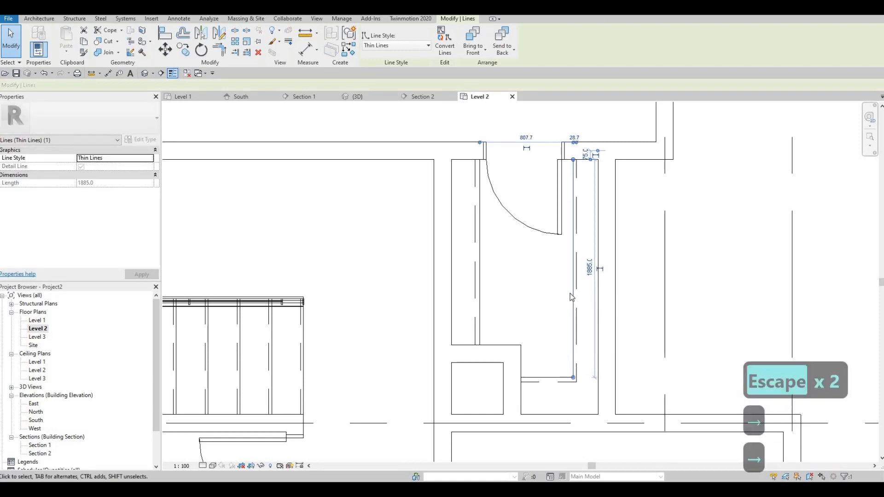
key("Right")
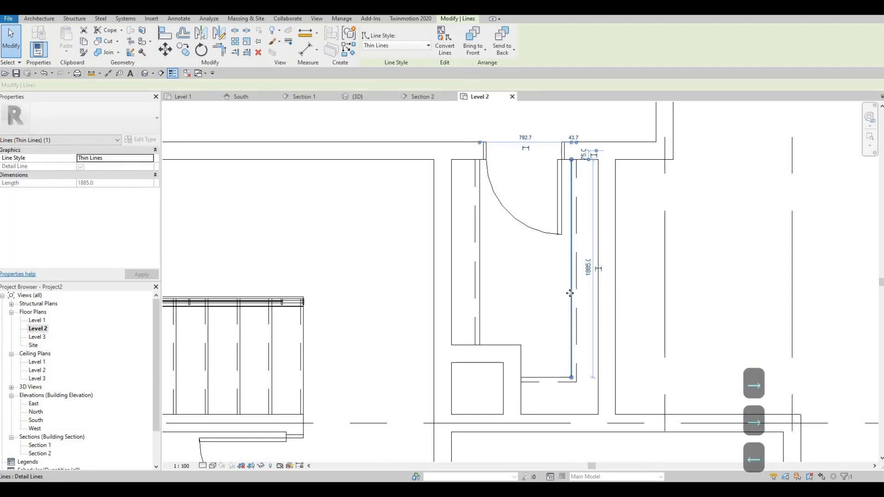
key("Escape")
key("Escape")
scroll(572, 280, "down", 4)
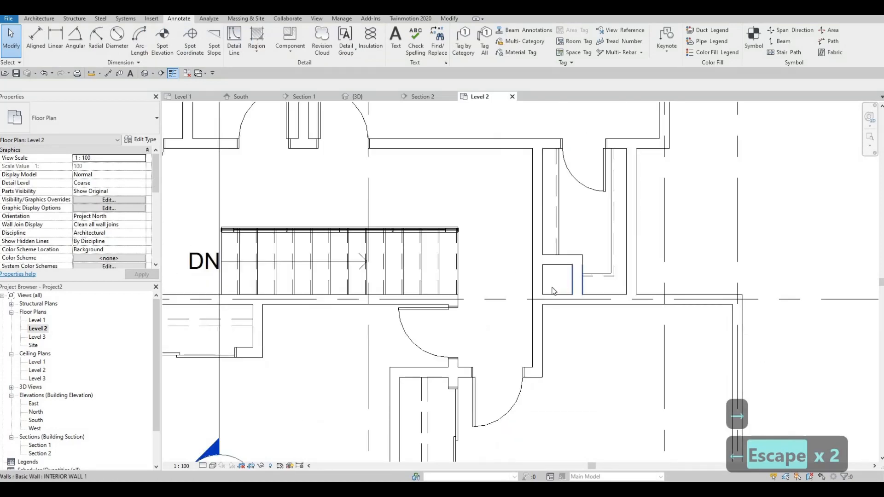
- Review the Level 2 floor plan, checking the closet rail and shelf lines, doors, partitions and stair area, and finally the whole layout
middle_click_drag(537, 268, 531, 258)
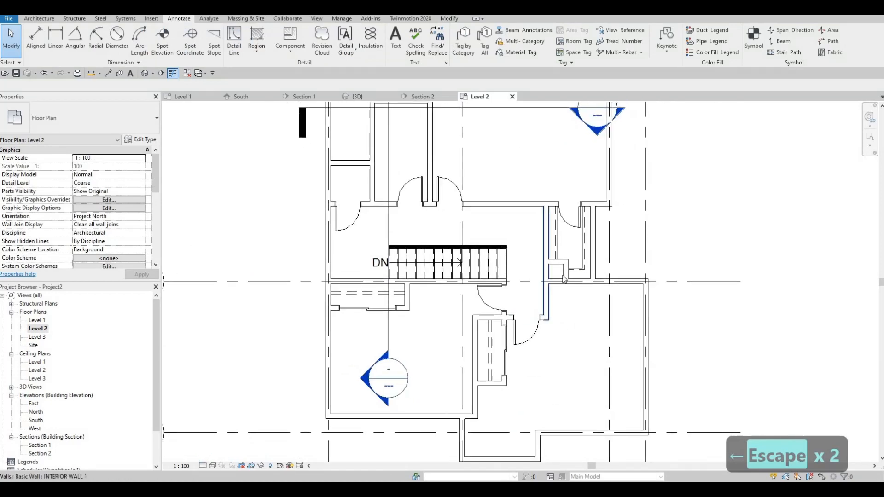
middle_click_drag(562, 319, 541, 290)
middle_click_drag(549, 260, 545, 270)
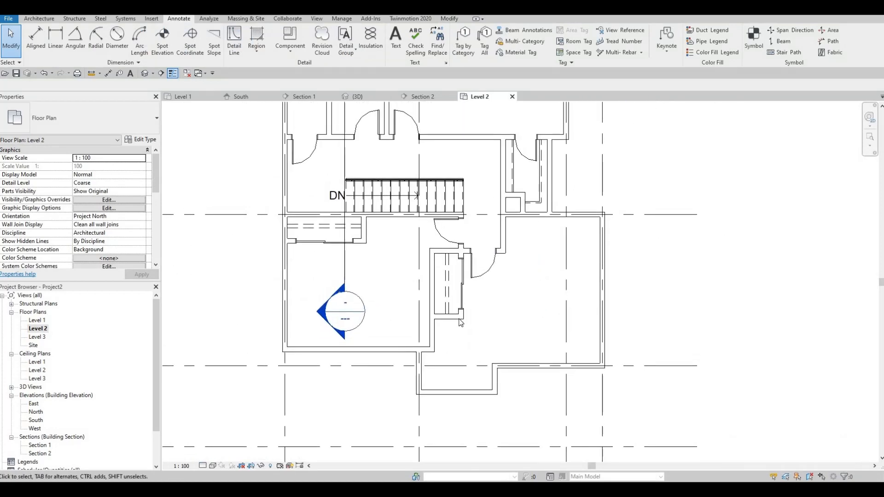
middle_click_drag(466, 331, 472, 304)
scroll(515, 331, "up", 2)
middle_click_drag(502, 331, 516, 377)
scroll(511, 356, "down", 2)
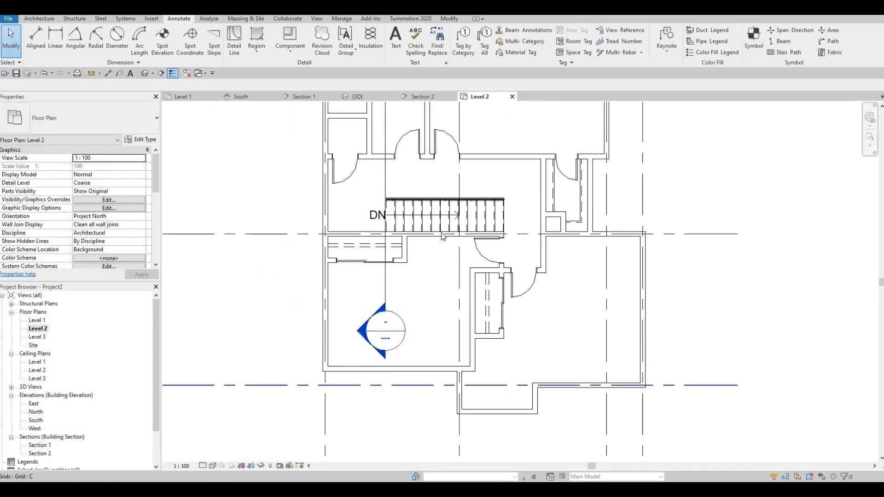
middle_click_drag(457, 241, 444, 304)
scroll(440, 298, "up", 1)
middle_click_drag(429, 239, 438, 293)
scroll(439, 298, "down", 1)
scroll(436, 258, "up", 1)
scroll(439, 293, "down", 1)
scroll(435, 246, "up", 2)
middle_click_drag(499, 283, 476, 306)
scroll(476, 305, "down", 3)
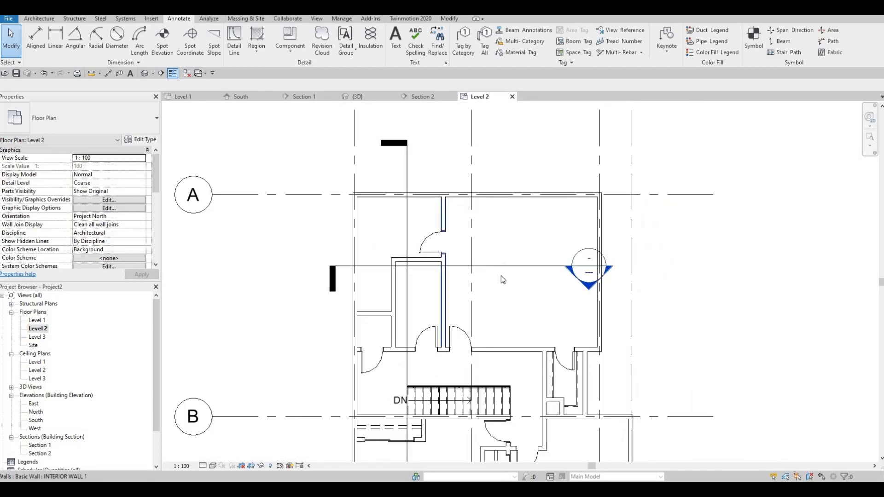
scroll(486, 234, "up", 1)
middle_click_drag(486, 234, 477, 146)
scroll(477, 146, "down", 1)
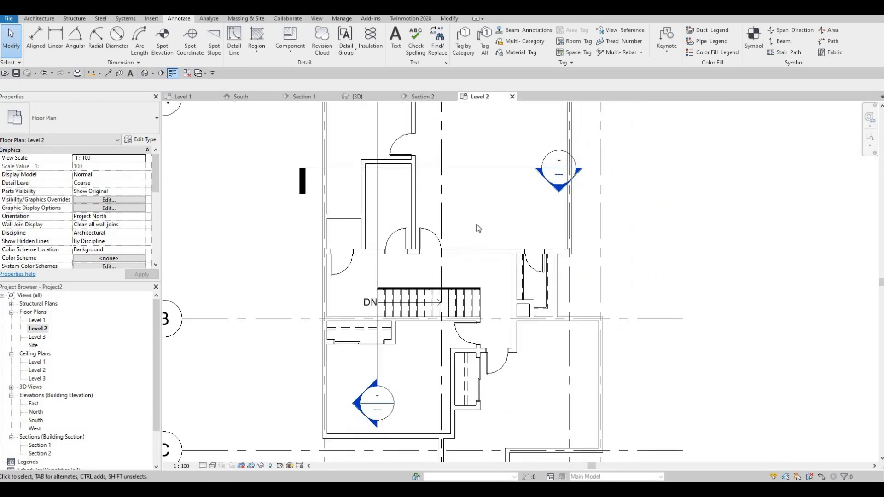
scroll(316, 357, "down", 3)
middle_click_drag(315, 356, 296, 367)
scroll(272, 386, "down", 2)
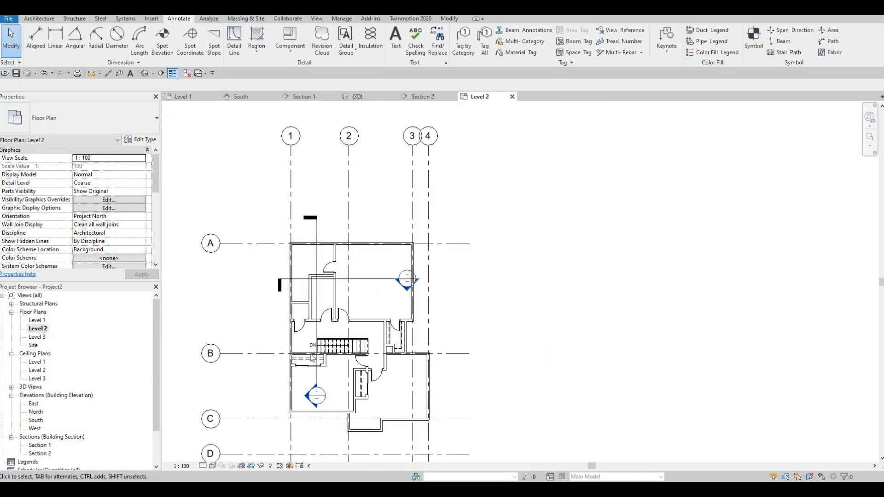
middle_click_drag(275, 411, 360, 367)
scroll(320, 365, "down", 2)
scroll(361, 357, "up", 1)
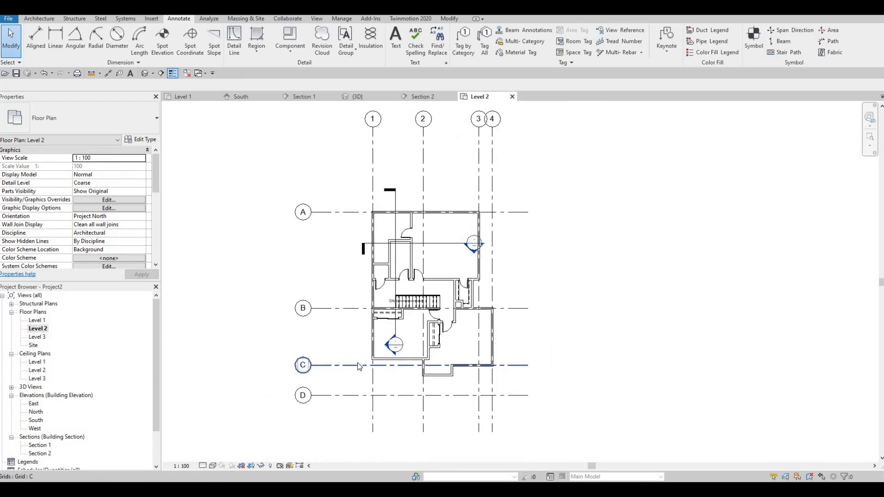